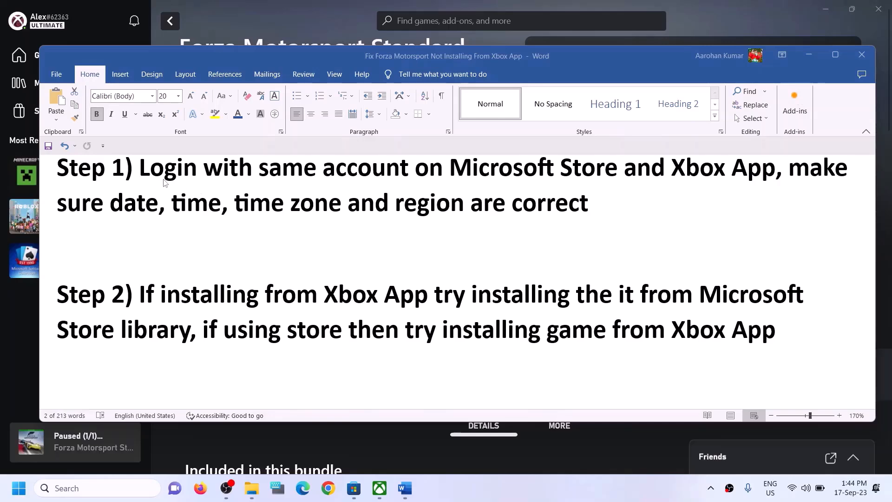
# Highlight the same-account login instruction in Step 1 of the document, and sign out of the current account in Microsoft Store.
pyautogui.moveTo(671, 330); pyautogui.dragTo(775, 331)
pyautogui.moveTo(139, 168); pyautogui.dragTo(749, 169)
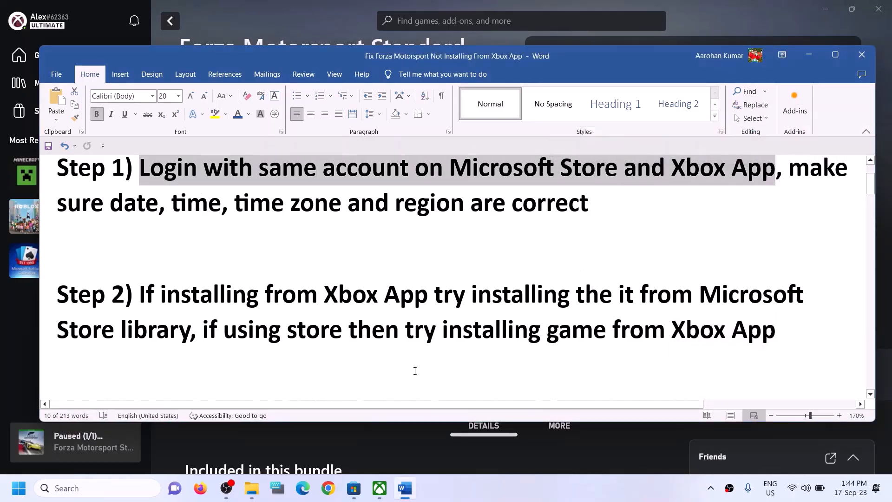
pyautogui.click(360, 493)
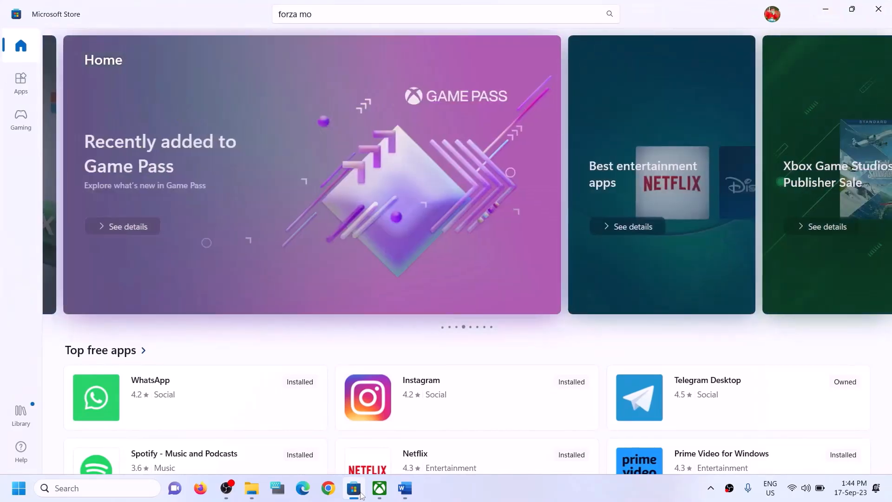
pyautogui.click(774, 14)
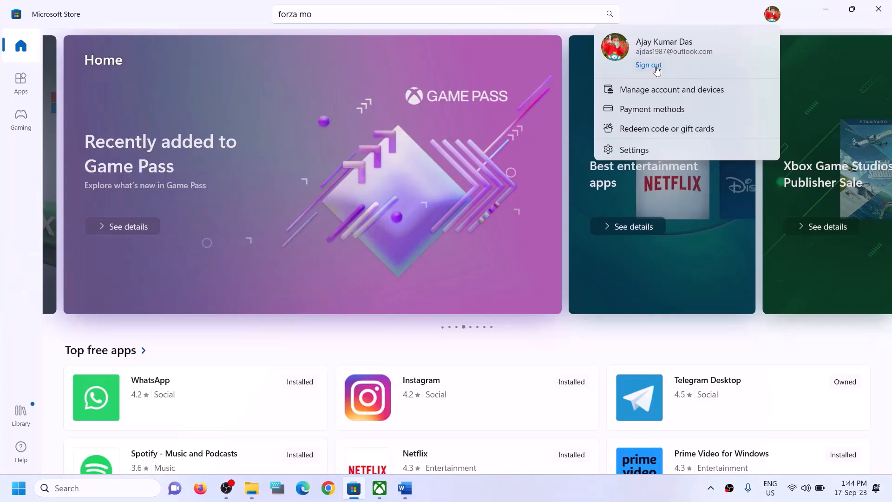
pyautogui.click(657, 66)
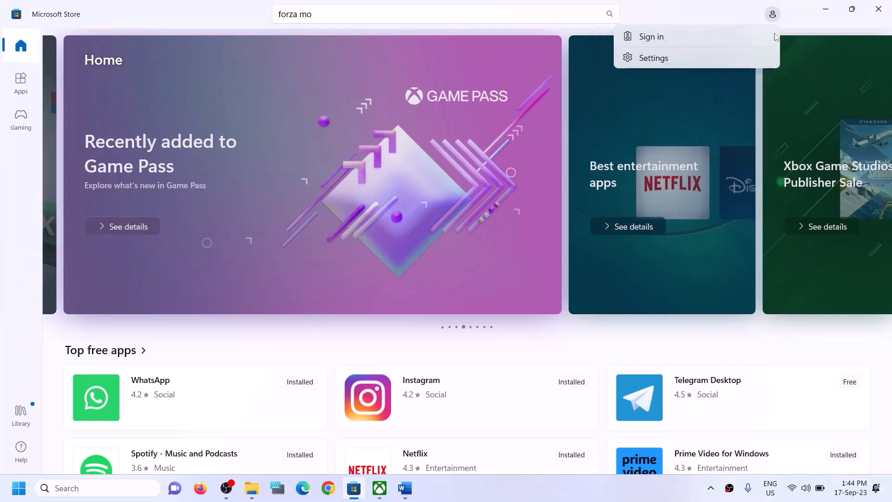
# Sign back in to Microsoft Store with the saved Outlook account, verifying identity with the account PIN.
pyautogui.click(645, 40)
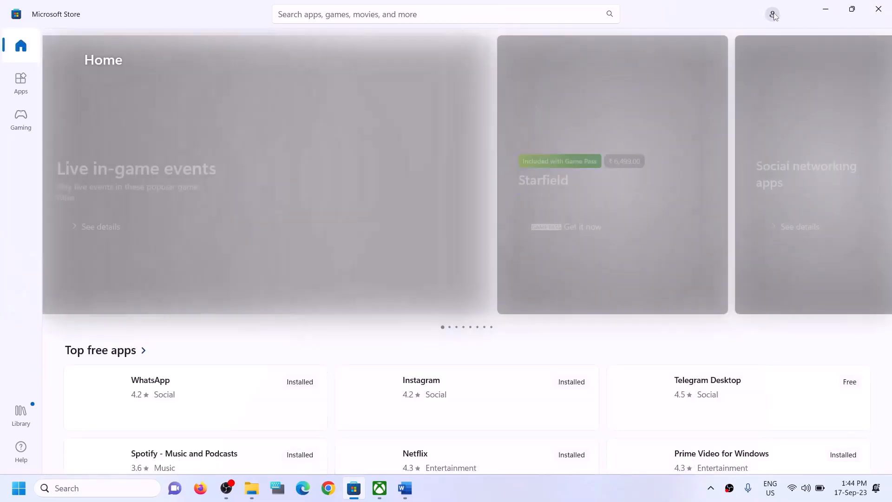
pyautogui.click(773, 14)
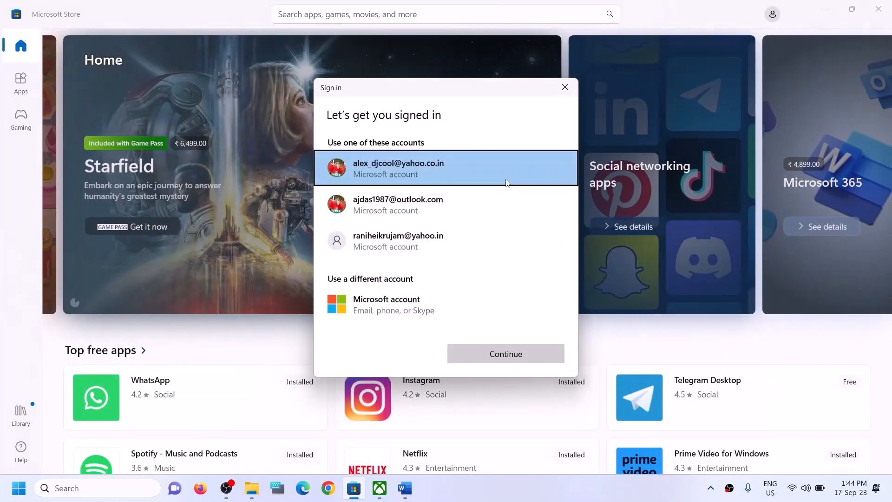
pyautogui.click(408, 213)
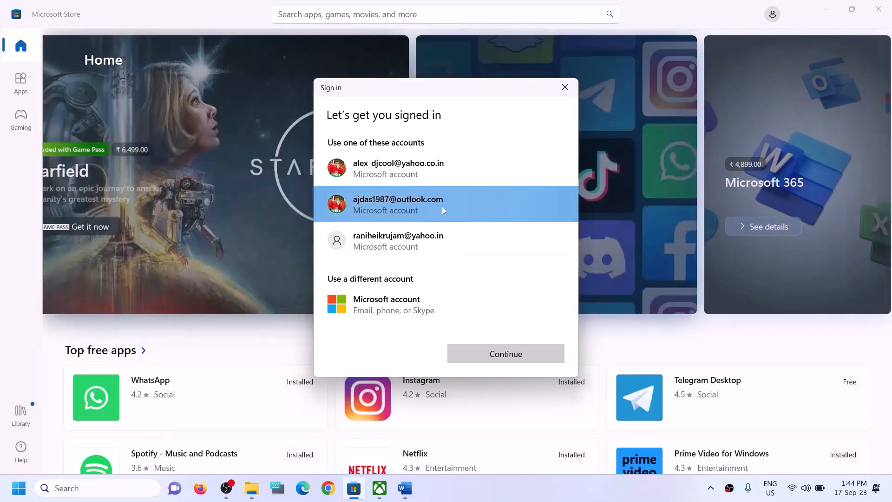
pyautogui.click(481, 355)
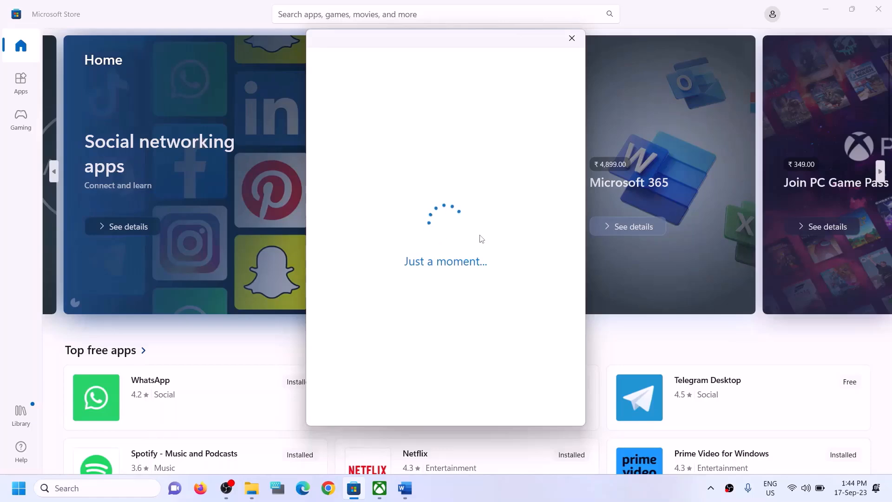
pyautogui.write('1')
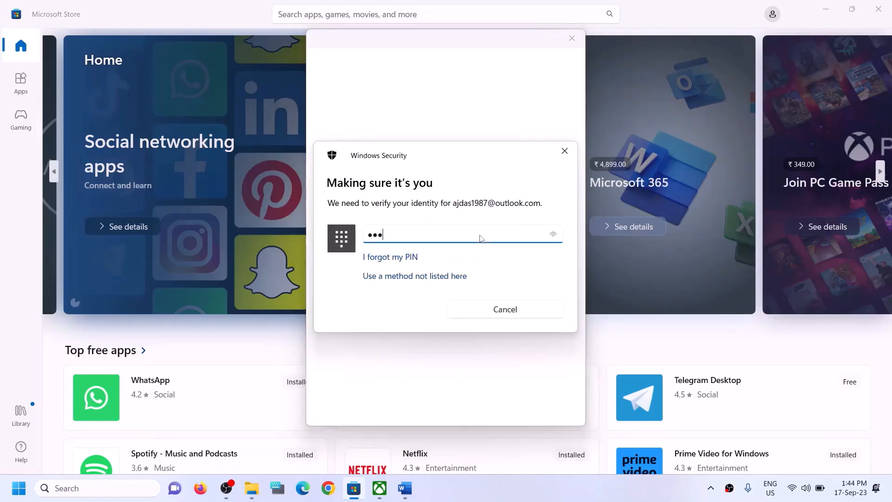
pyautogui.write('111')
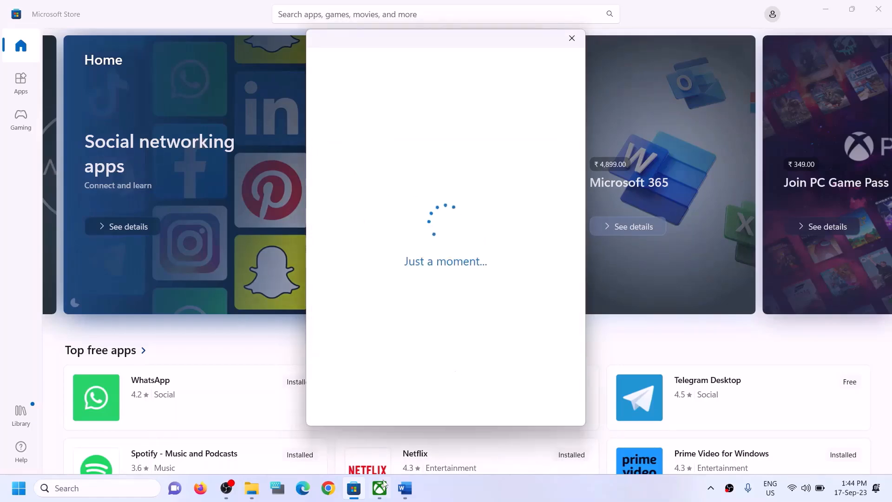
# Switch to the Xbox app and sign out of the current profile.
pyautogui.click(382, 495)
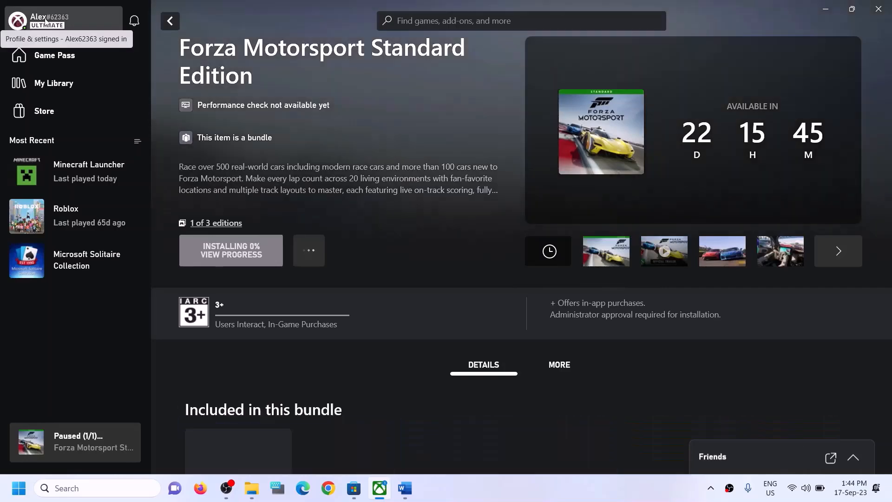
pyautogui.click(46, 20)
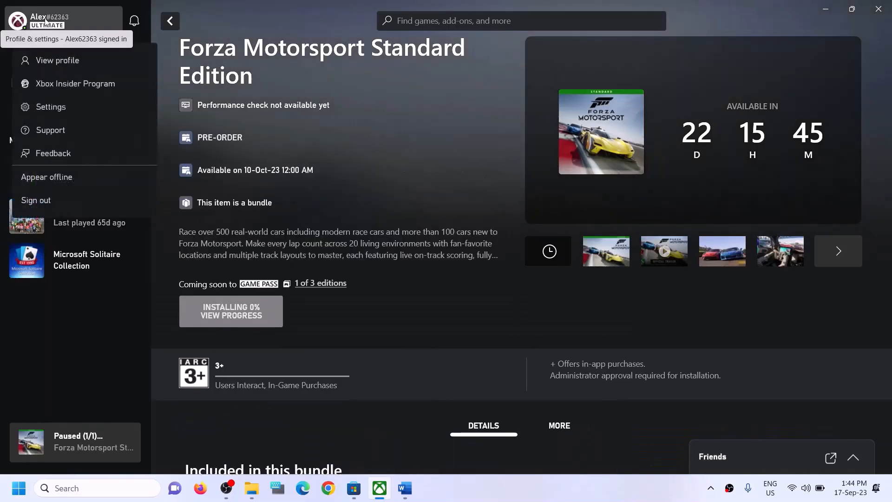
pyautogui.click(33, 202)
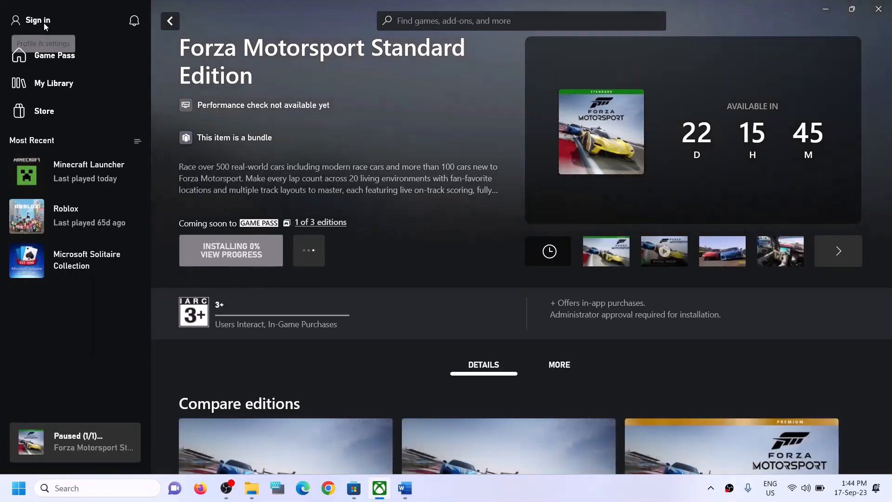
# Sign back in to the Xbox app, switching to the same saved Outlook account used in Microsoft Store.
pyautogui.click(44, 23)
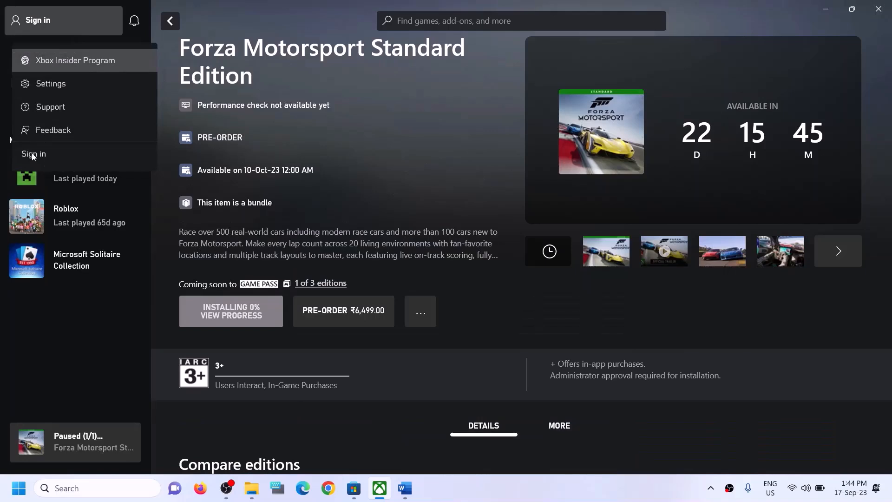
pyautogui.click(318, 193)
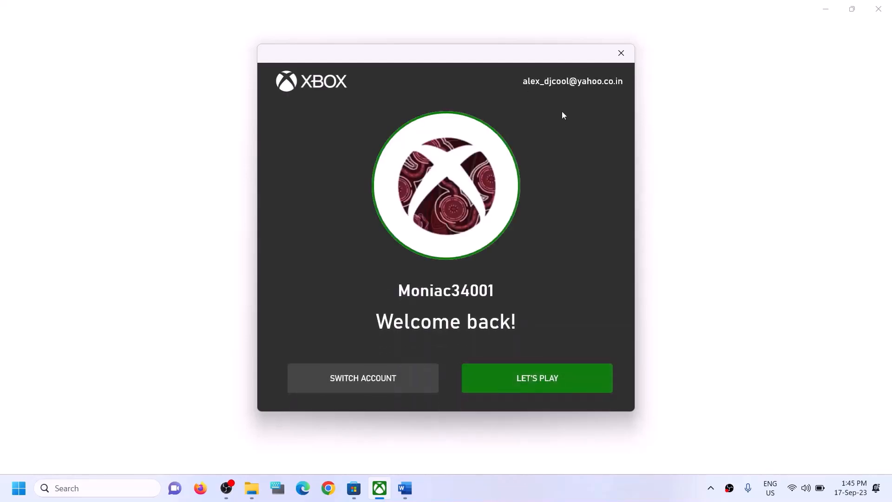
pyautogui.click(356, 377)
pyautogui.click(382, 205)
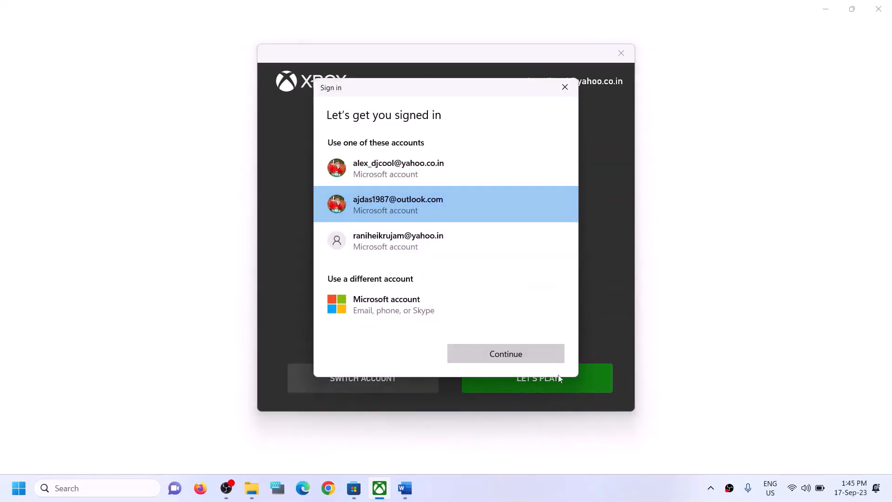
pyautogui.click(514, 361)
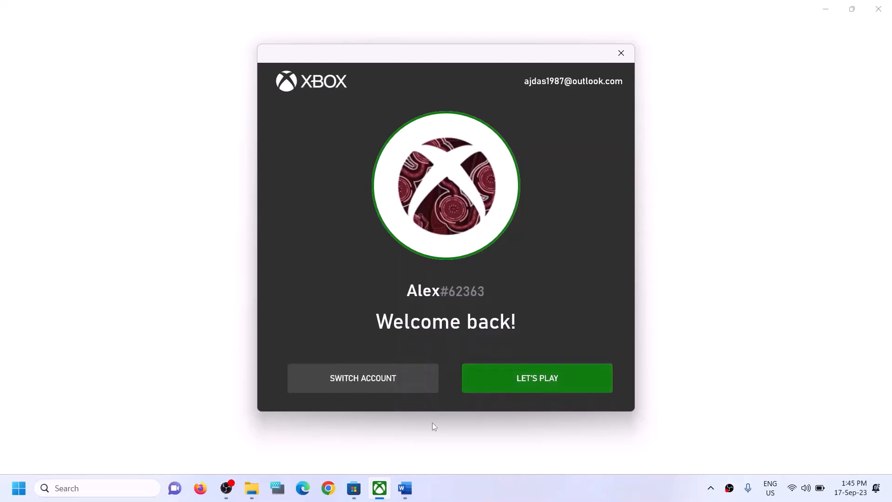
pyautogui.click(503, 386)
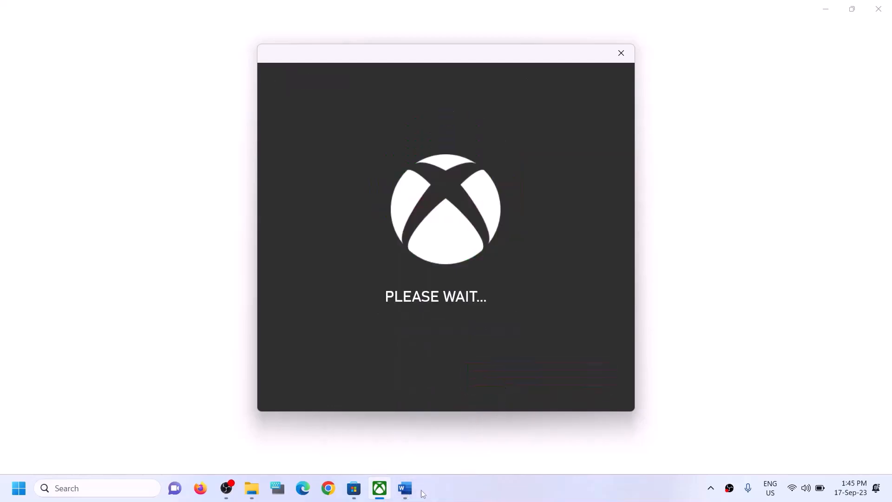
# Highlight Step 2's advice on installing from the Microsoft Store library in Word, and open the Library in Microsoft Store.
pyautogui.click(405, 497)
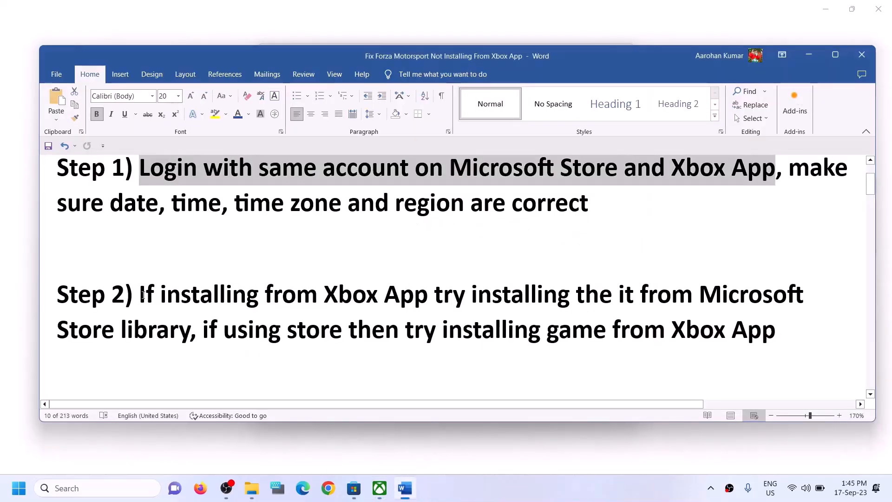
pyautogui.moveTo(147, 294); pyautogui.dragTo(190, 331)
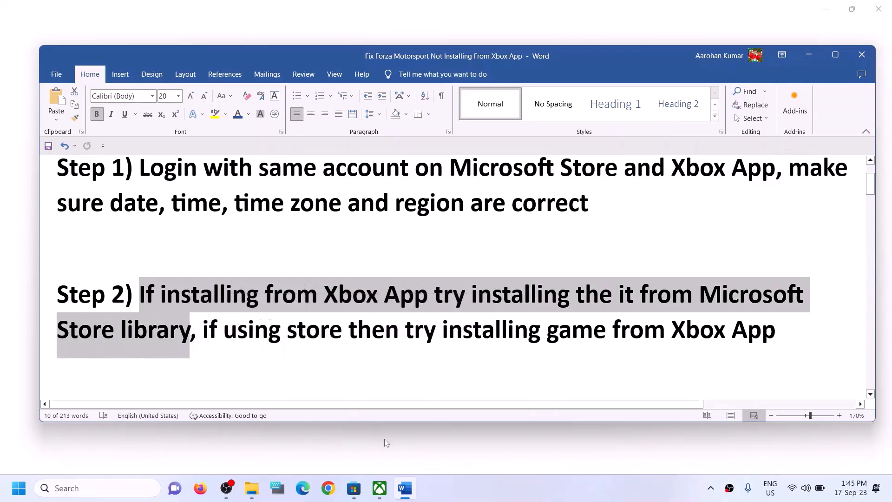
pyautogui.moveTo(381, 494)
pyautogui.click(354, 489)
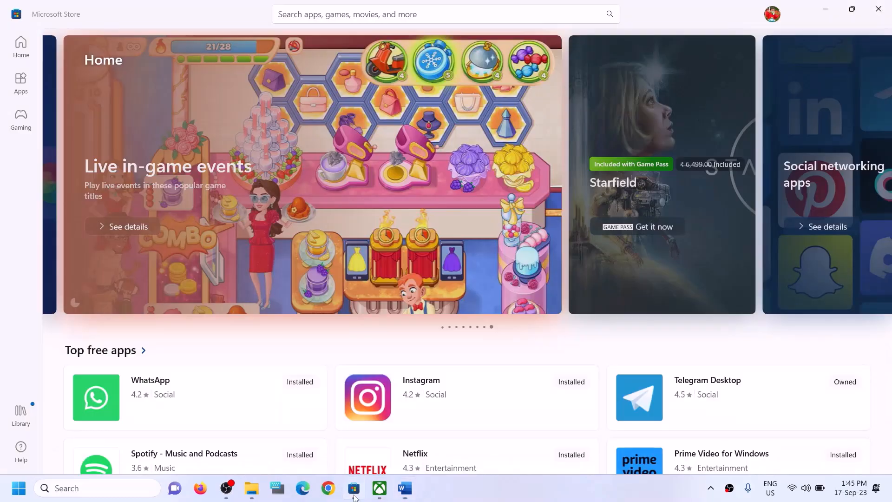
pyautogui.click(24, 420)
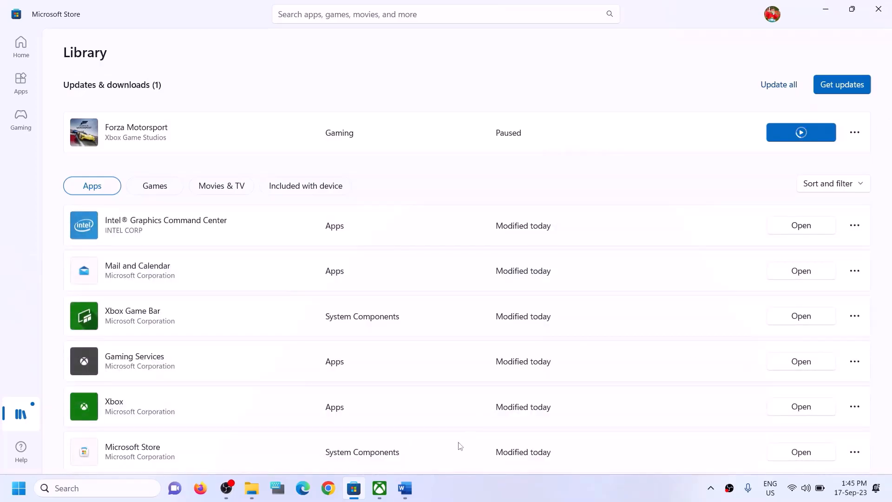
# Look through the Microsoft Store library and try to resume the paused Forza Motorsport download.
pyautogui.click(380, 488)
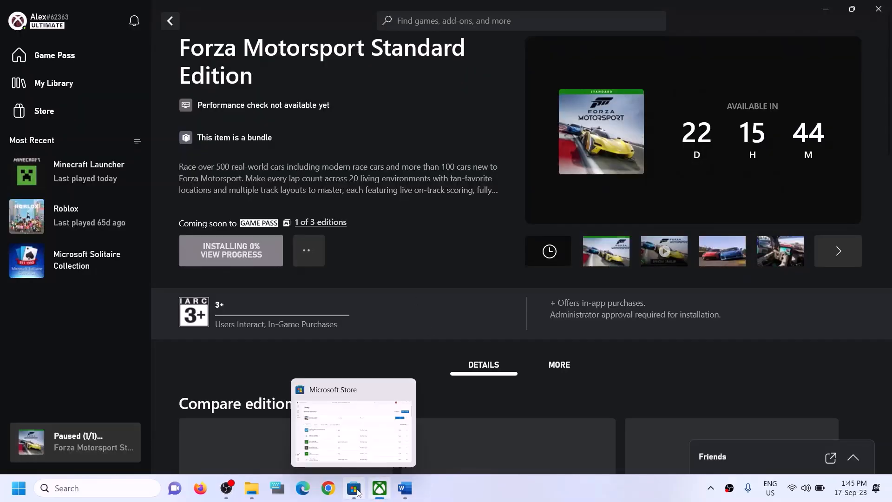
pyautogui.click(358, 492)
pyautogui.scroll(-10, 643, 304)
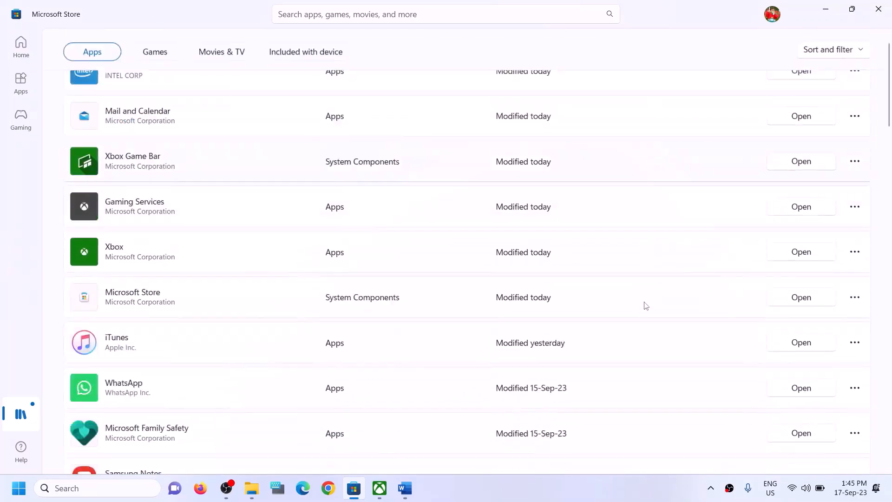
pyautogui.scroll(12, 642, 368)
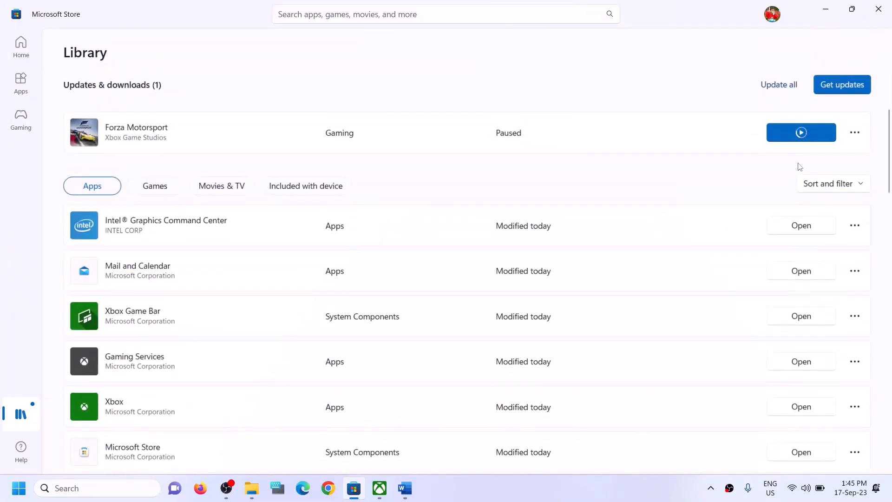
pyautogui.click(801, 133)
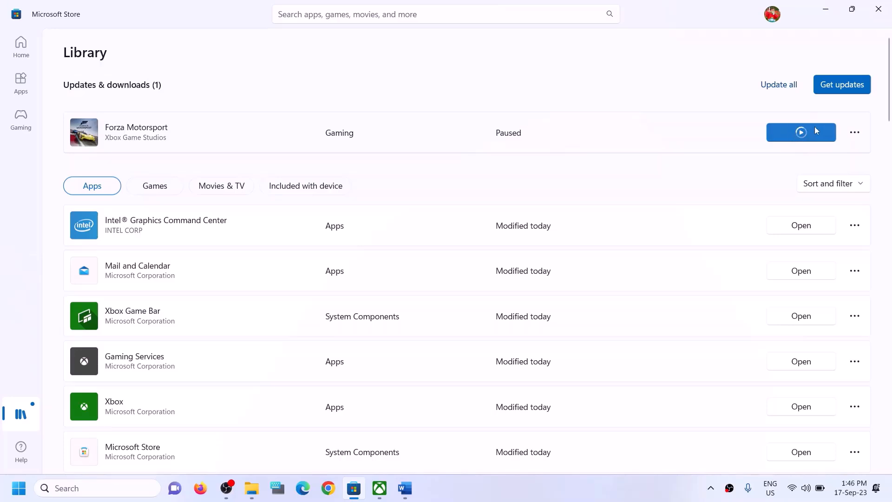
pyautogui.click(800, 132)
# Return to the Word document and highlight Step 2's advice for Store users to install the game from the Xbox App.
pyautogui.click(404, 488)
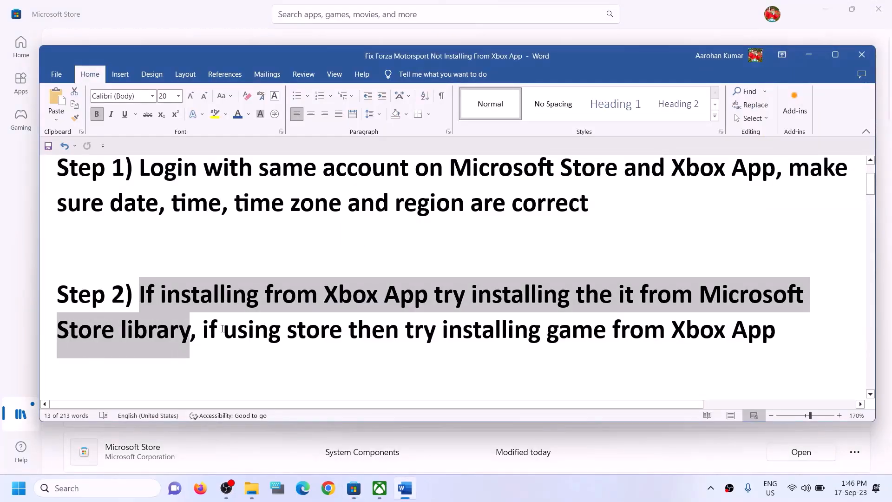
pyautogui.moveTo(205, 329); pyautogui.dragTo(560, 325)
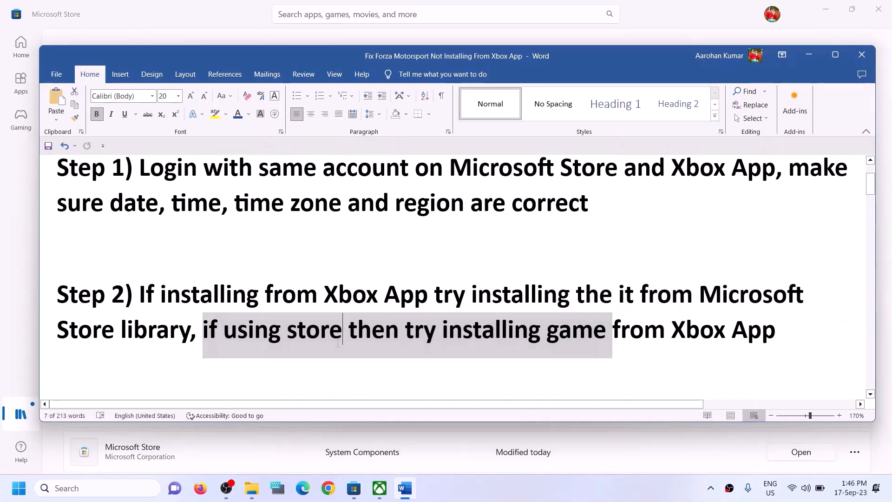
pyautogui.click(342, 329)
pyautogui.moveTo(204, 329); pyautogui.dragTo(325, 330)
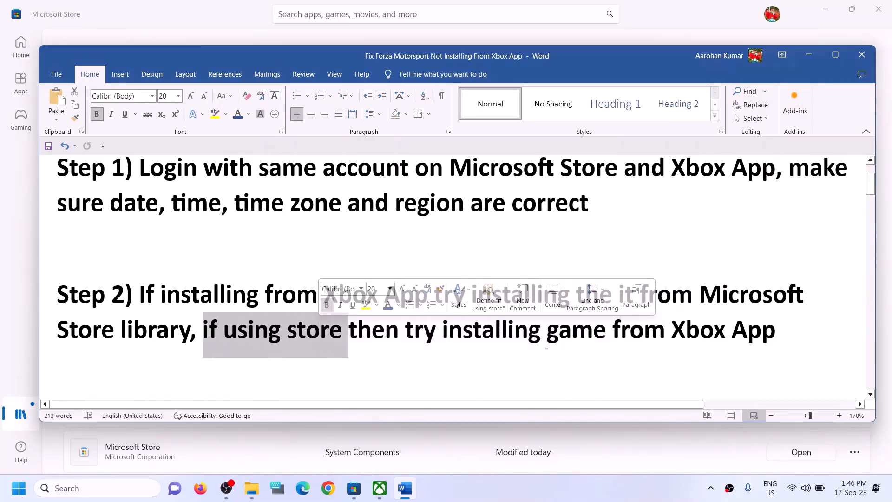
pyautogui.moveTo(444, 329); pyautogui.dragTo(775, 329)
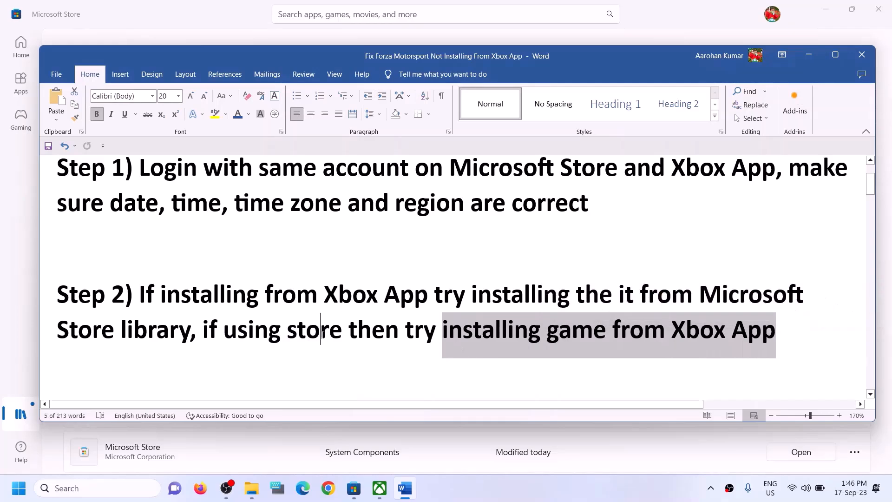
pyautogui.click(325, 331)
# Switch to the Xbox app, search for "forza", and dismiss the suggestions to return to the Forza Motorsport Standard Edition page.
pyautogui.click(229, 13)
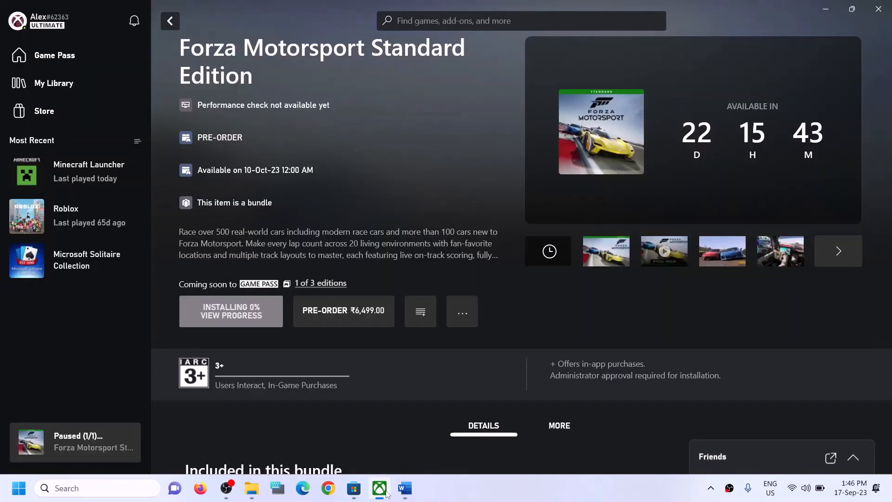
pyautogui.click(380, 488)
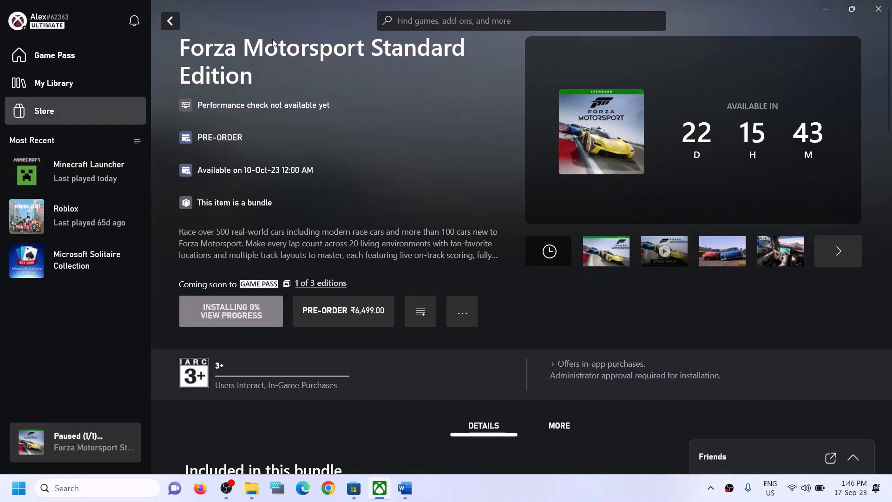
pyautogui.click(462, 19)
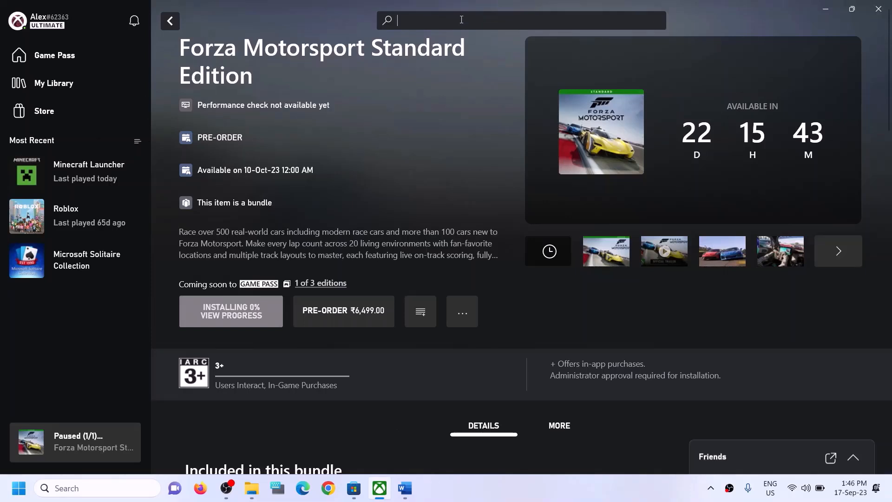
pyautogui.write('forza')
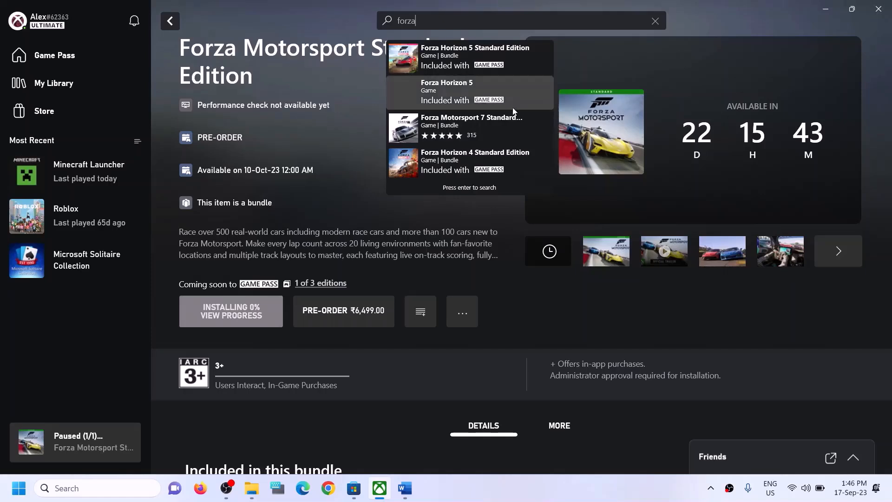
pyautogui.click(366, 199)
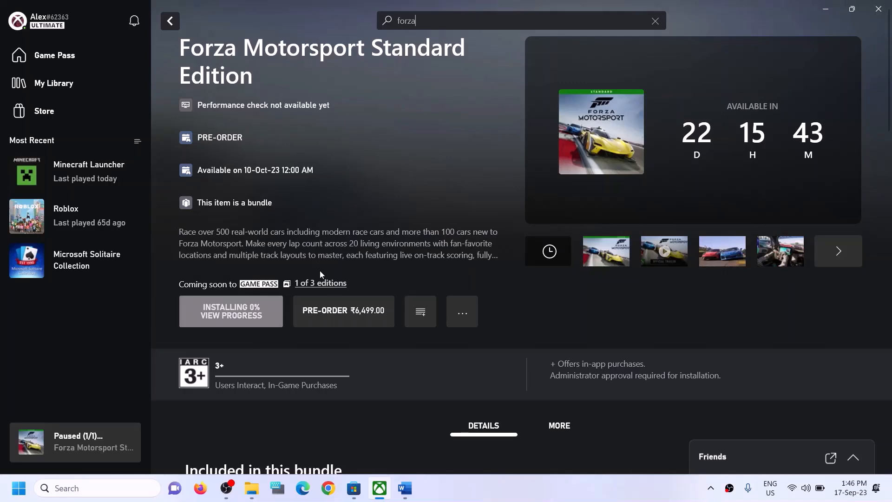
pyautogui.click(107, 486)
pyautogui.write('xbox')
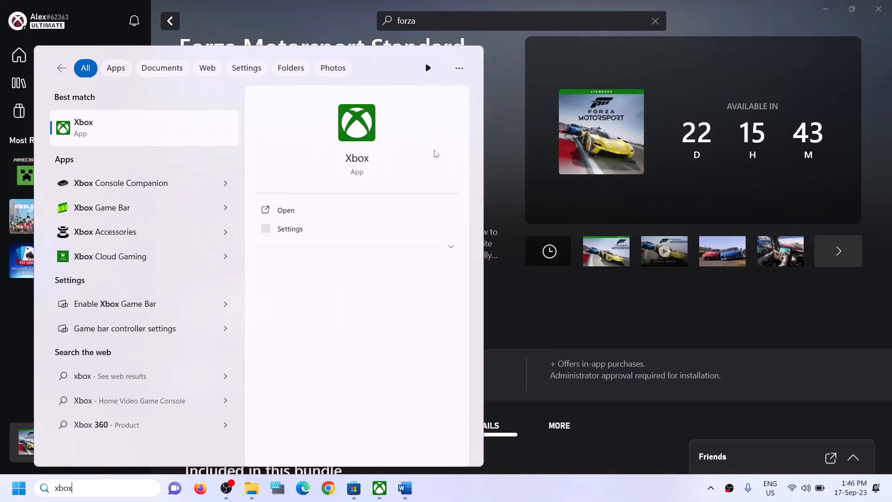
pyautogui.click(500, 118)
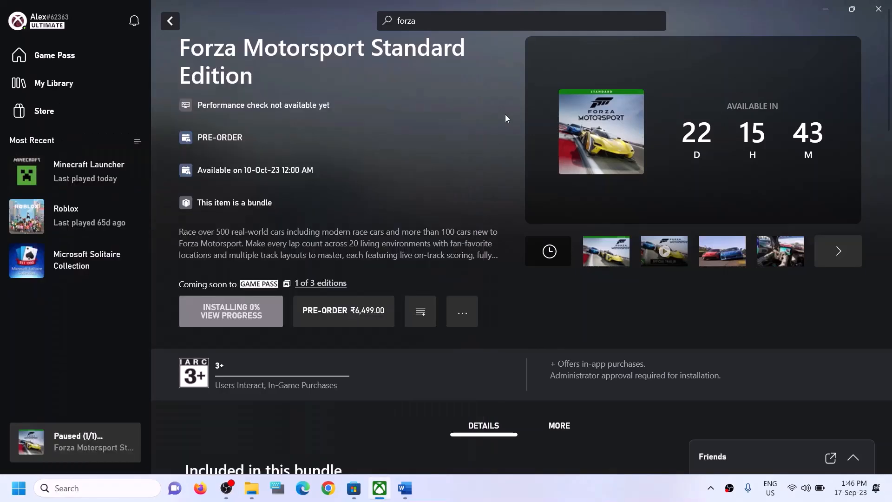
# Switch to the Word document and copy Step 3's Get-AppxPackage PowerShell command.
pyautogui.hotkey('alt', 'Tab')
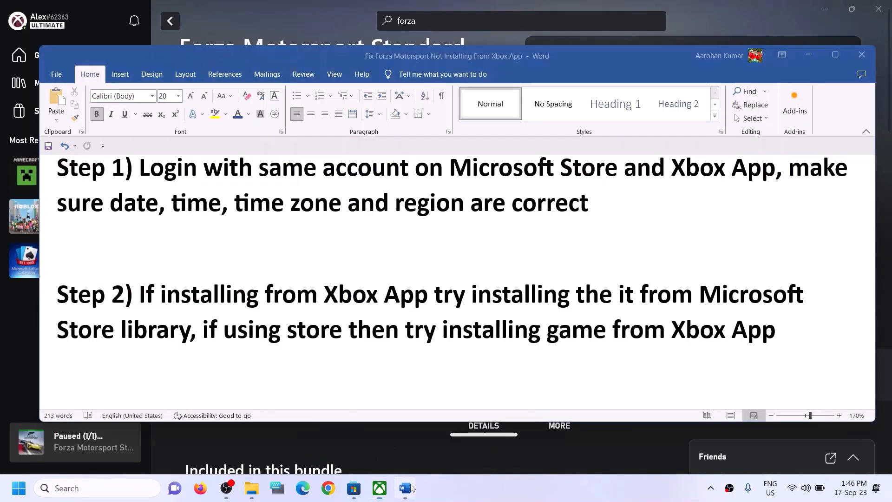
pyautogui.scroll(-5, 327, 303)
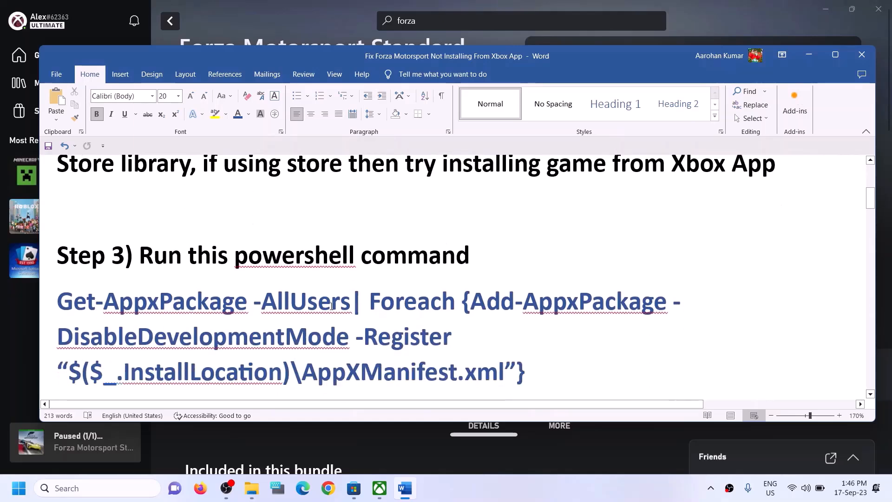
pyautogui.moveTo(532, 348); pyautogui.dragTo(78, 287)
pyautogui.rightClick(93, 294)
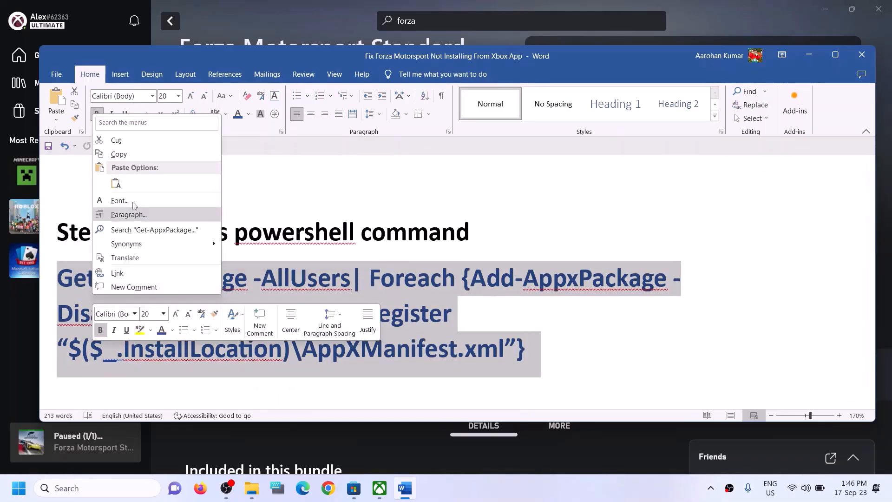
pyautogui.click(124, 156)
# Open Windows PowerShell as administrator, allow it to make changes, and run the copied Get-AppxPackage command.
pyautogui.click(92, 487)
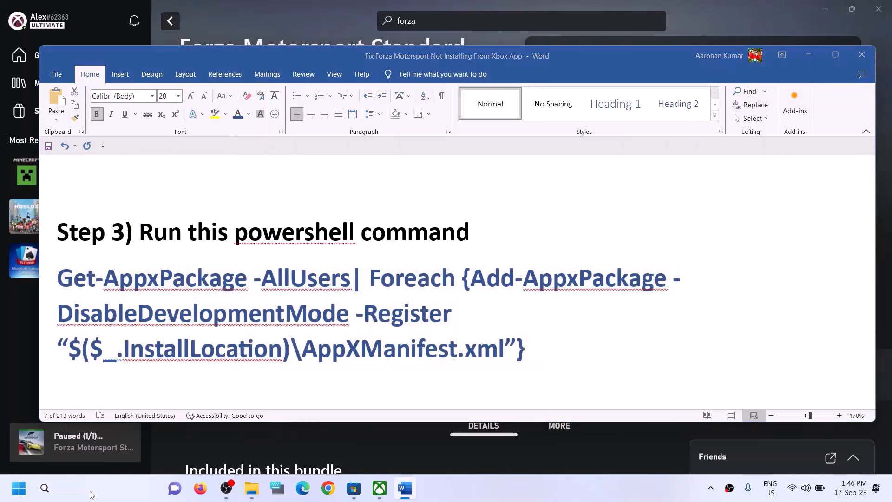
pyautogui.write('powers')
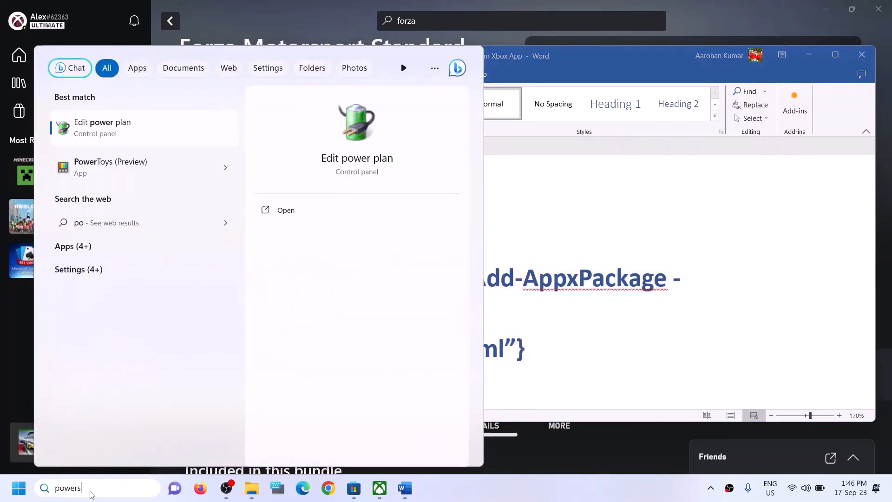
pyautogui.write('hell')
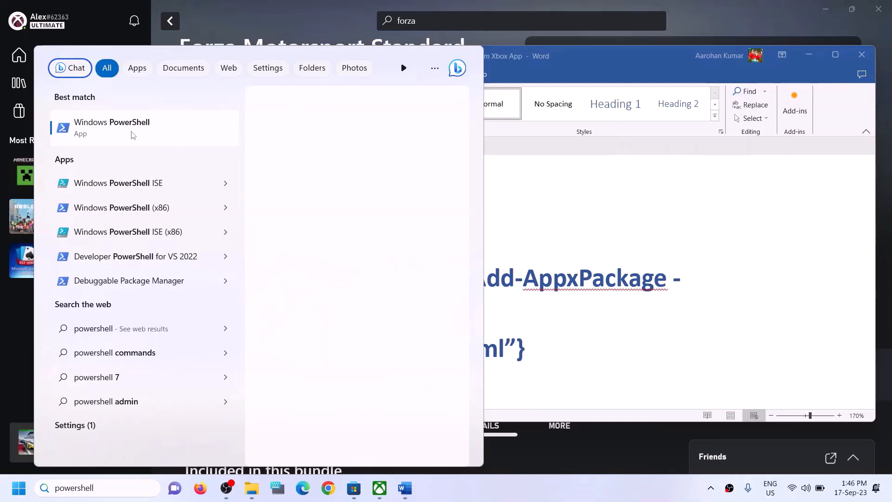
pyautogui.rightClick(201, 146)
pyautogui.click(185, 146)
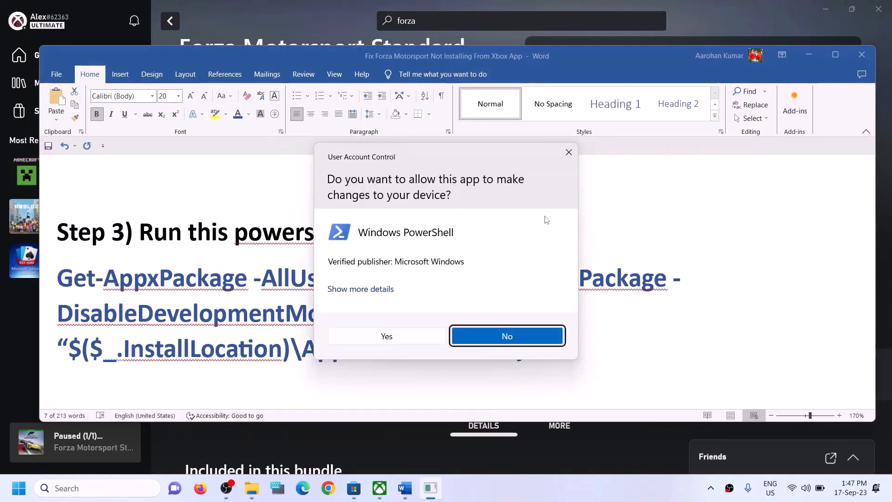
pyautogui.click(386, 336)
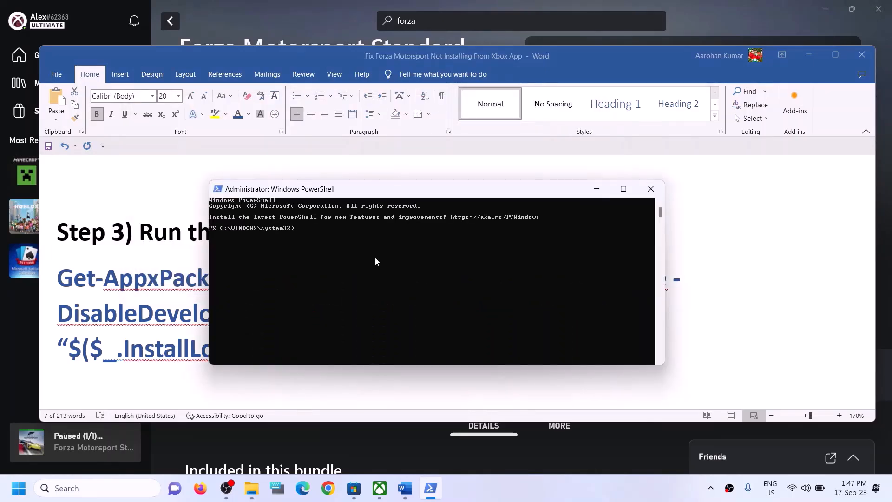
pyautogui.rightClick(375, 262)
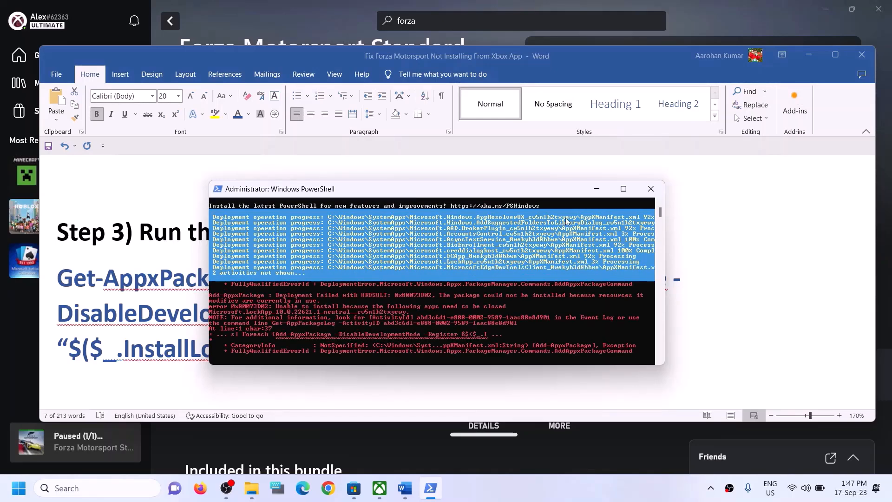
# Return to the Word document and highlight Step 4's heading "Delete Microsoft Store Local Cache Files".
pyautogui.click(739, 254)
pyautogui.tripleClick(255, 267)
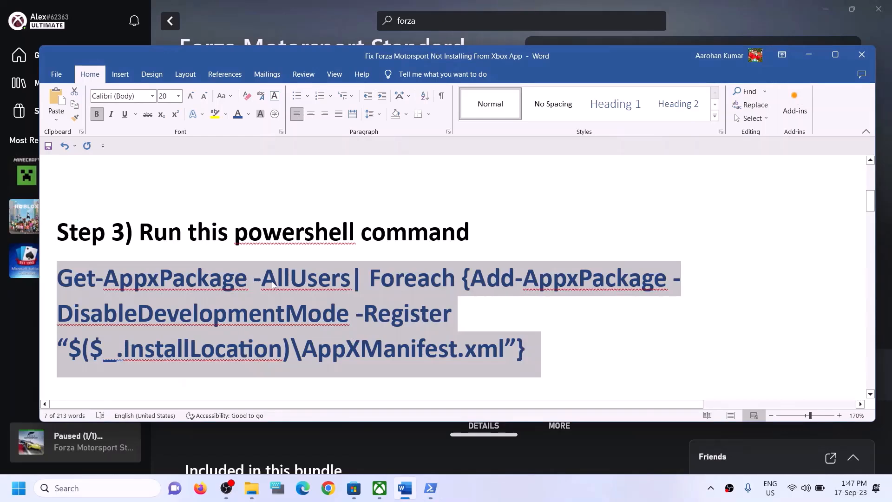
pyautogui.scroll(-4, 273, 284)
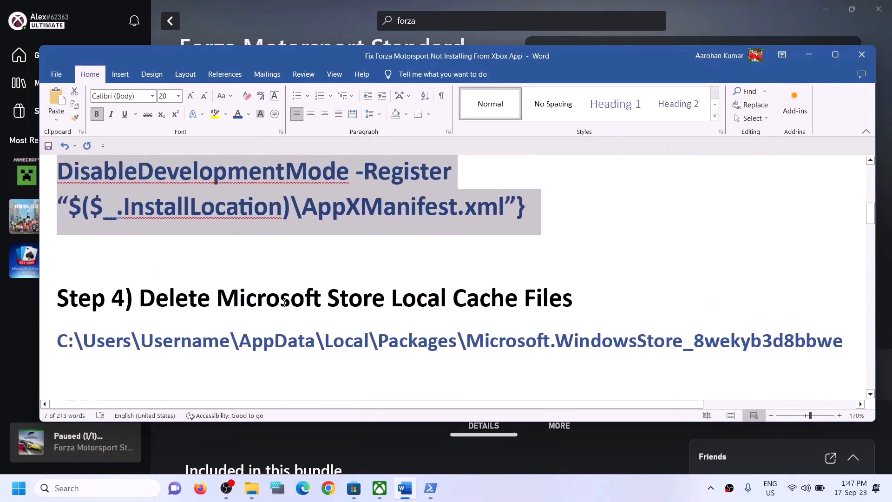
pyautogui.moveTo(140, 301); pyautogui.dragTo(573, 304)
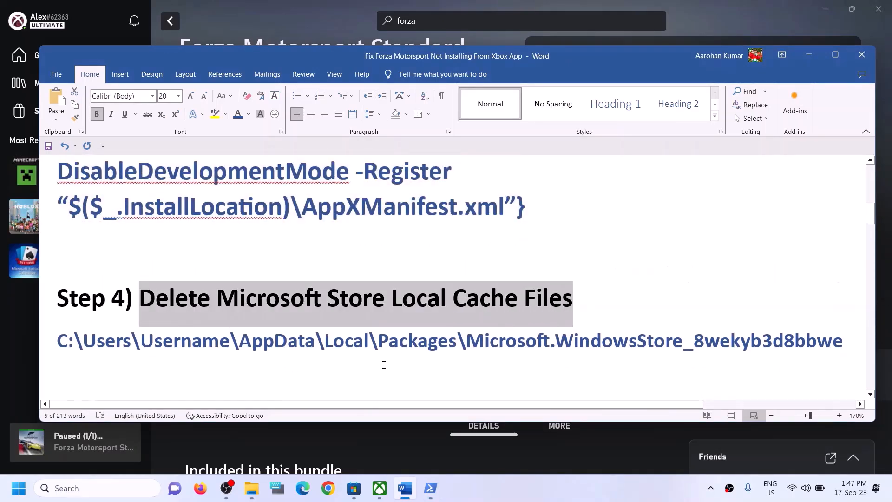
# Switch to File Explorer and open the Test user folder in C:\Users.
pyautogui.click(262, 483)
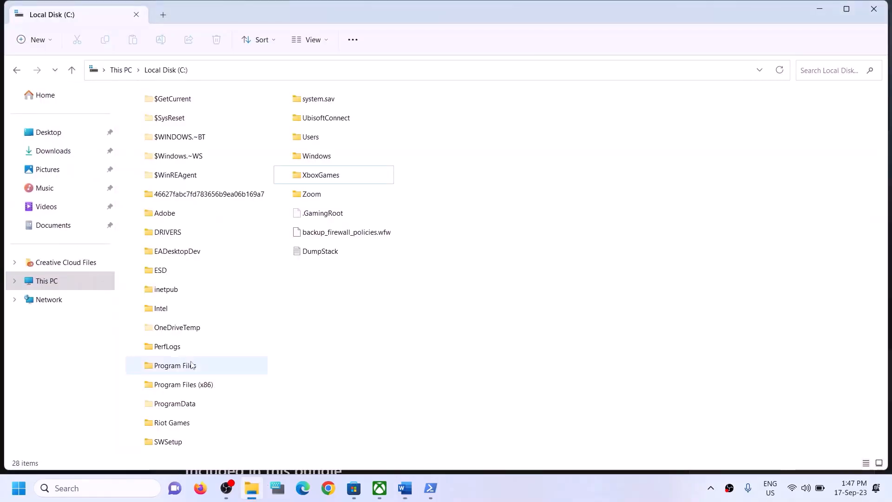
pyautogui.click(59, 280)
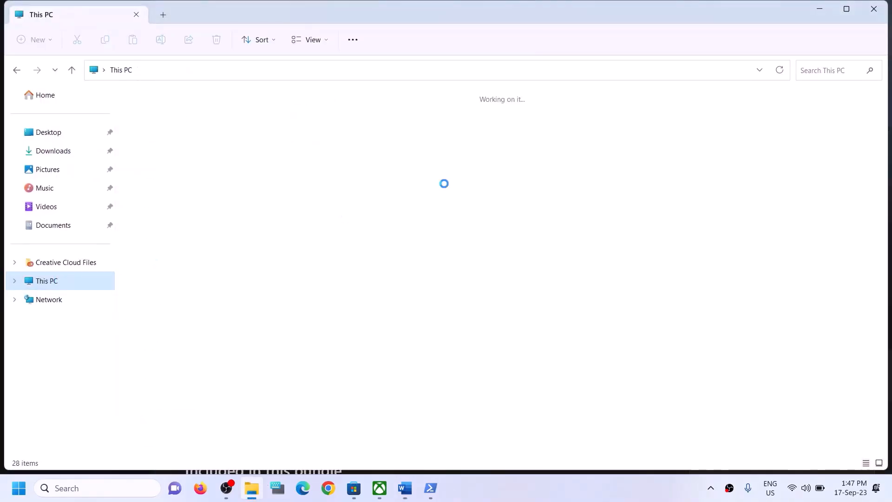
pyautogui.doubleClick(143, 208)
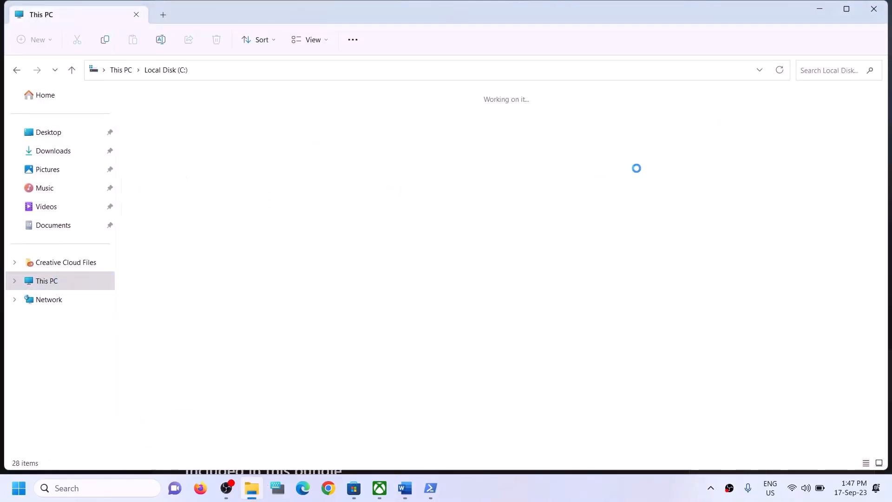
pyautogui.click(334, 136)
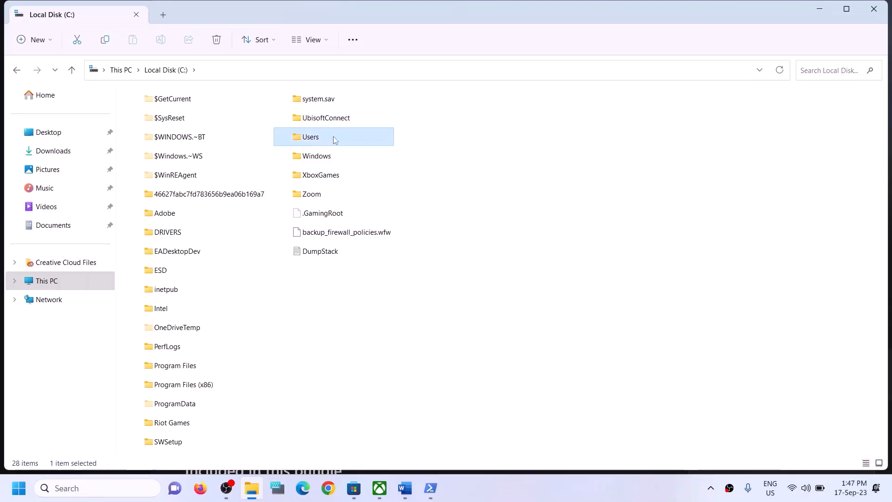
pyautogui.doubleClick(333, 138)
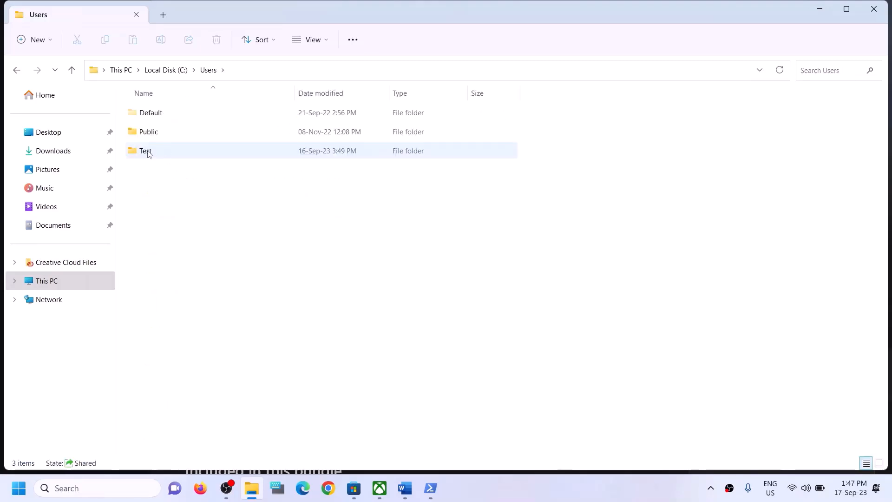
pyautogui.click(171, 149)
pyautogui.doubleClick(170, 149)
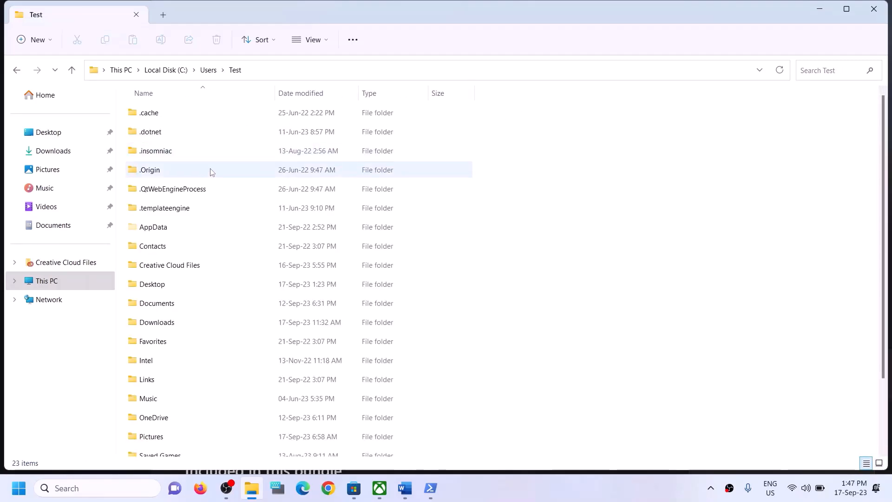
# Check the Hidden items display option that controls whether the AppData folder is shown.
pyautogui.click(153, 230)
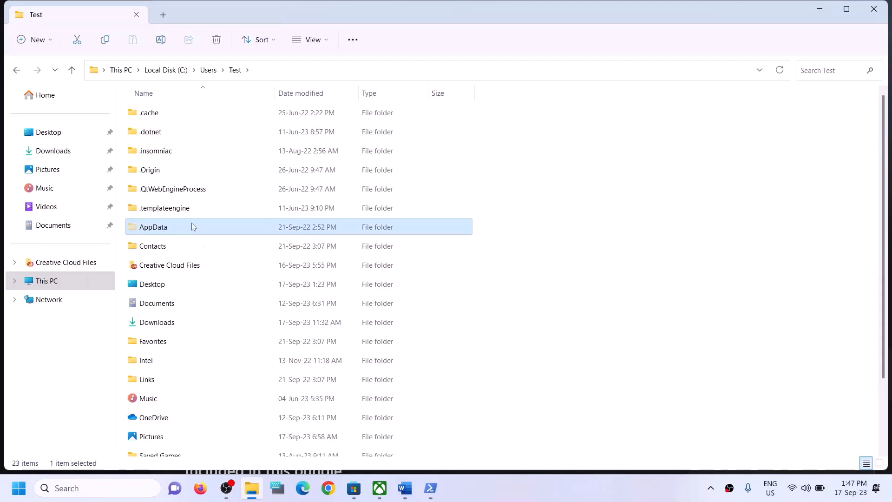
pyautogui.click(324, 39)
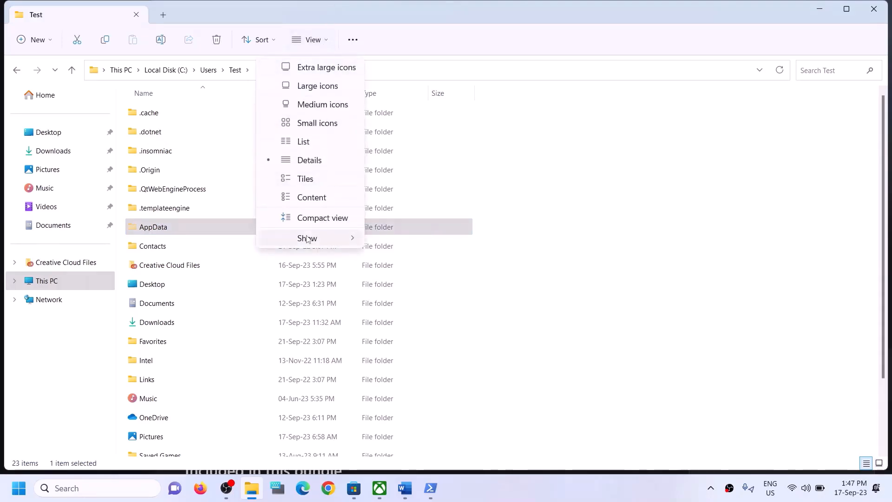
pyautogui.moveTo(365, 241)
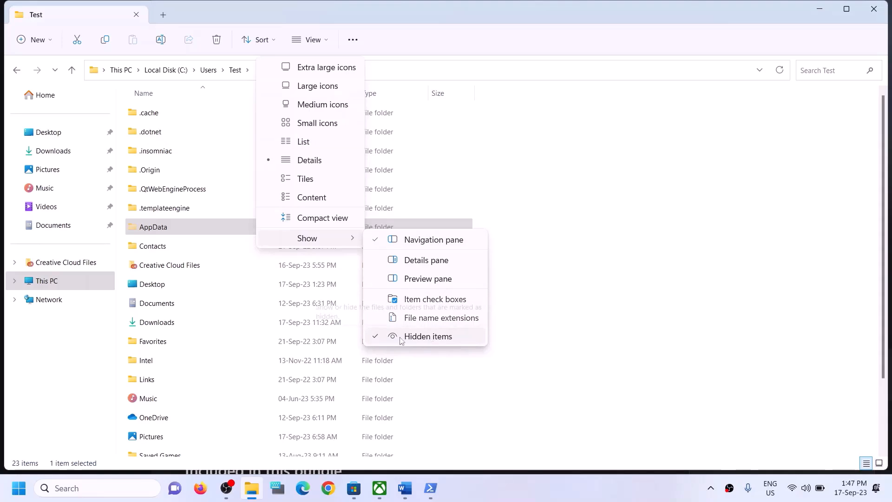
pyautogui.click(168, 234)
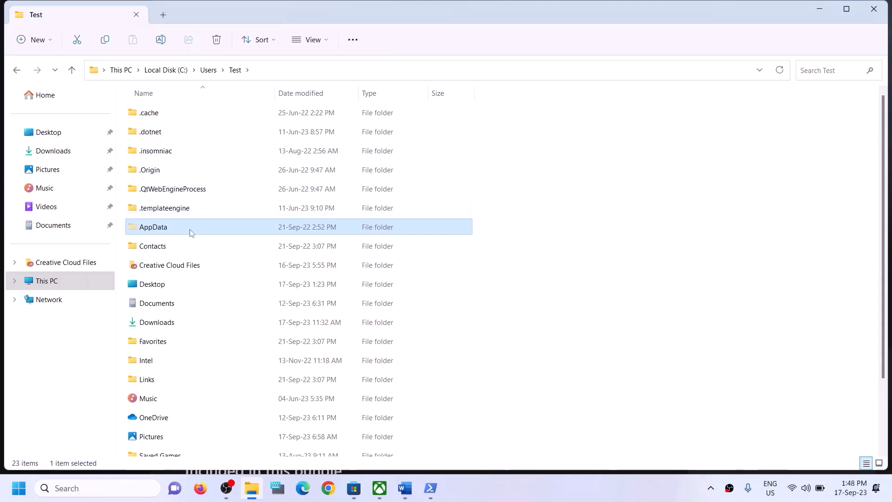
# Open the Packages folder inside AppData\Local.
pyautogui.click(148, 228)
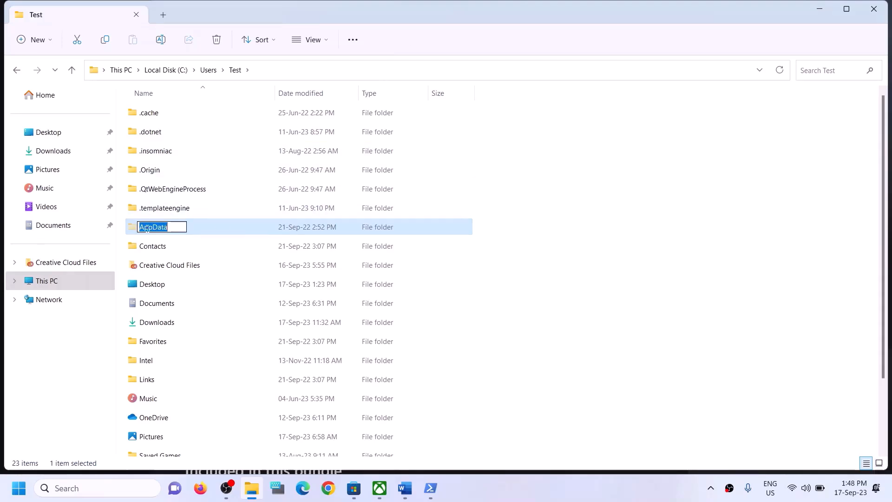
pyautogui.doubleClick(190, 225)
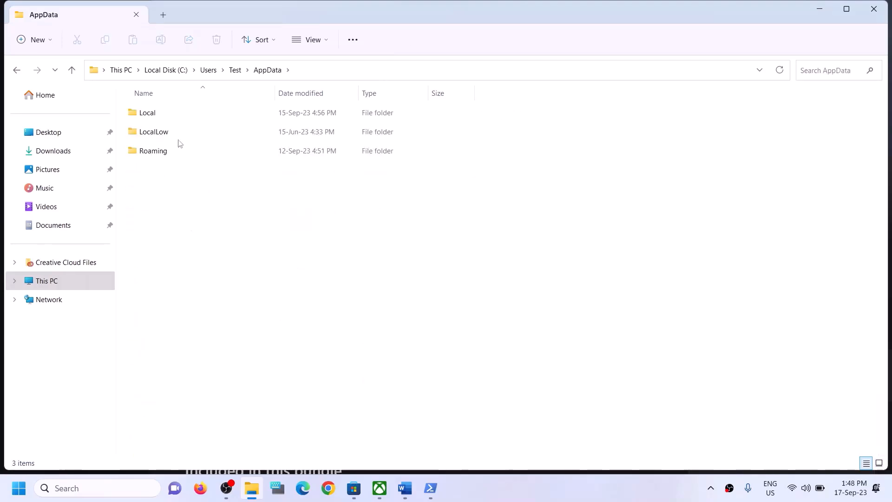
pyautogui.click(189, 112)
pyautogui.doubleClick(190, 112)
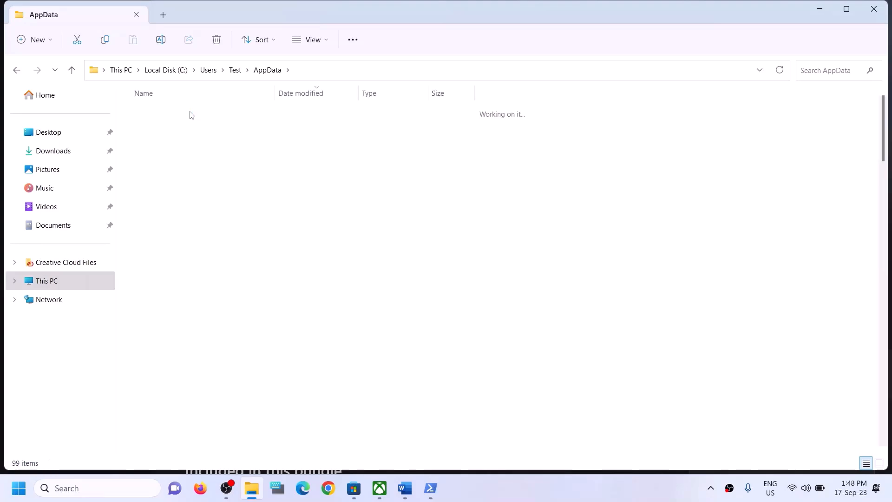
pyautogui.click(178, 210)
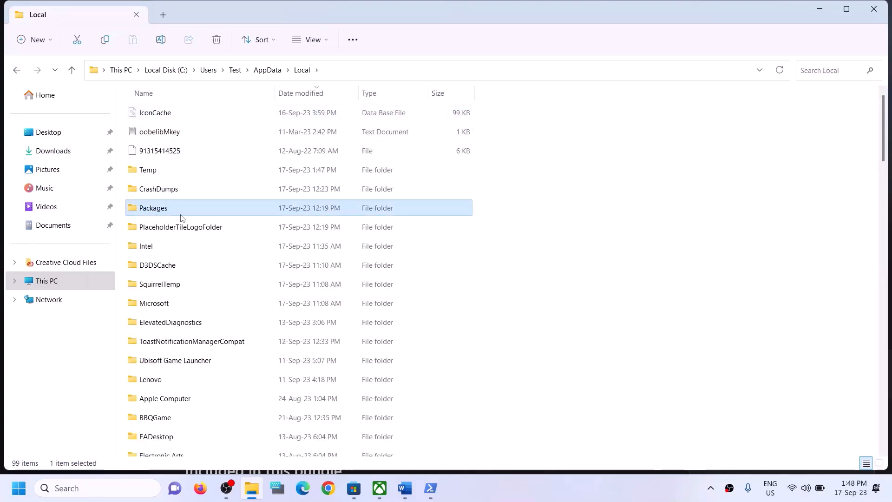
pyautogui.doubleClick(181, 214)
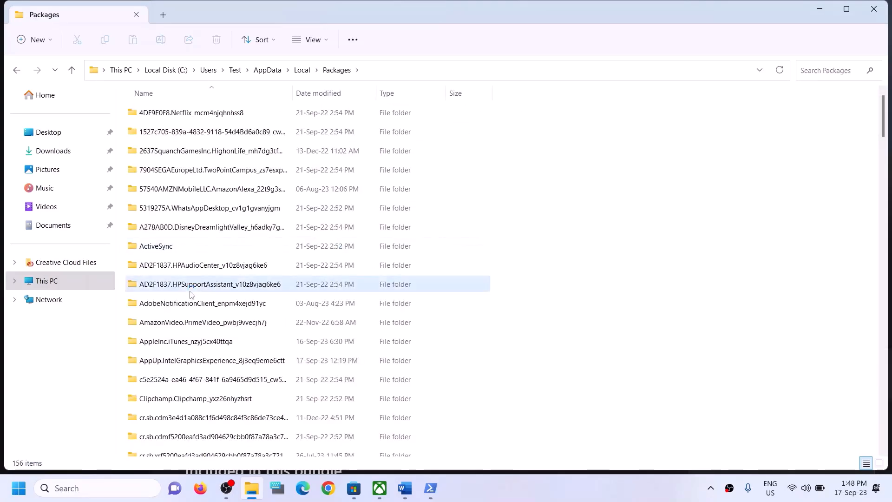
# Find the Microsoft.WindowsStore_8wekyb3d8bbwe folder in the Packages folder and open it.
pyautogui.click(190, 289)
pyautogui.scroll(-10, 210, 315)
pyautogui.scroll(-20, 209, 318)
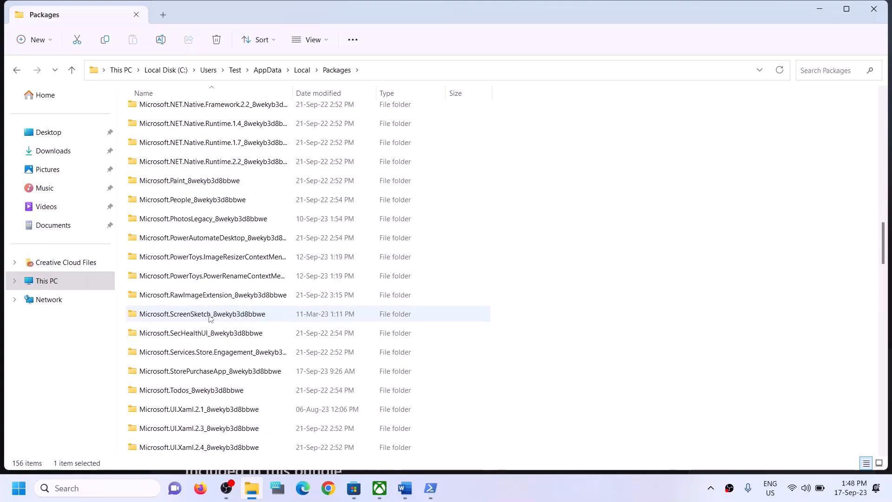
pyautogui.scroll(-15, 209, 317)
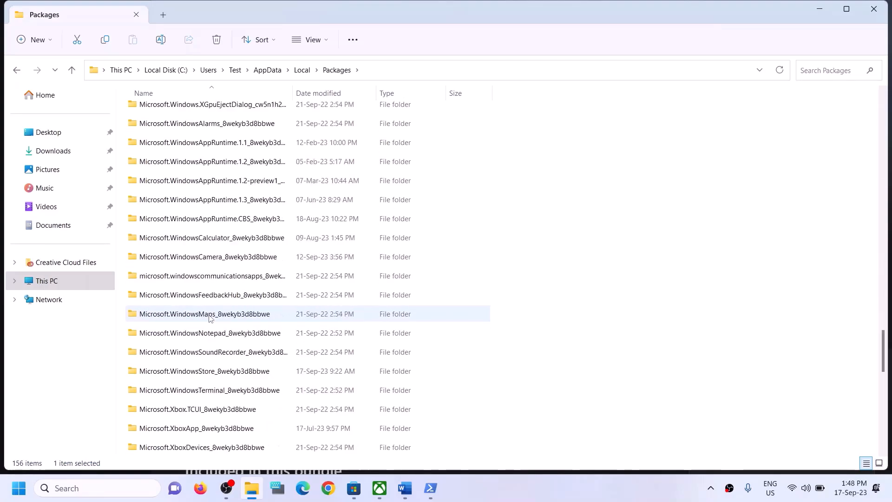
pyautogui.scroll(-3, 215, 318)
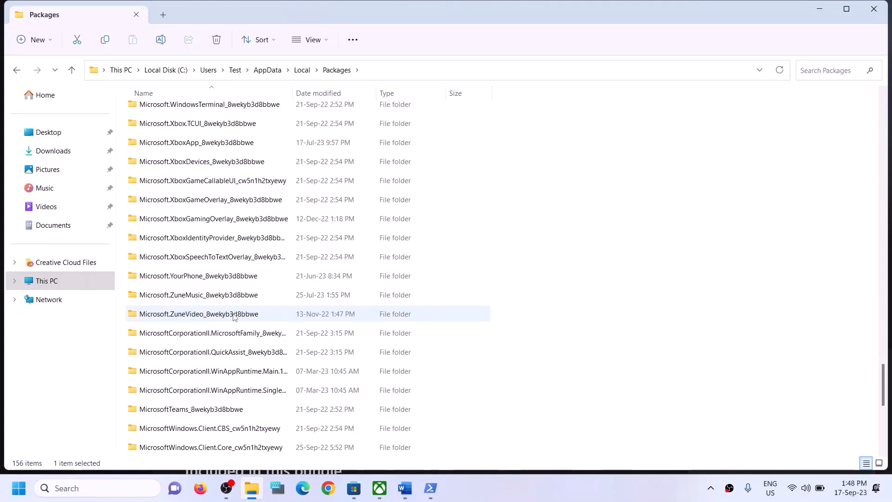
pyautogui.scroll(2, 233, 317)
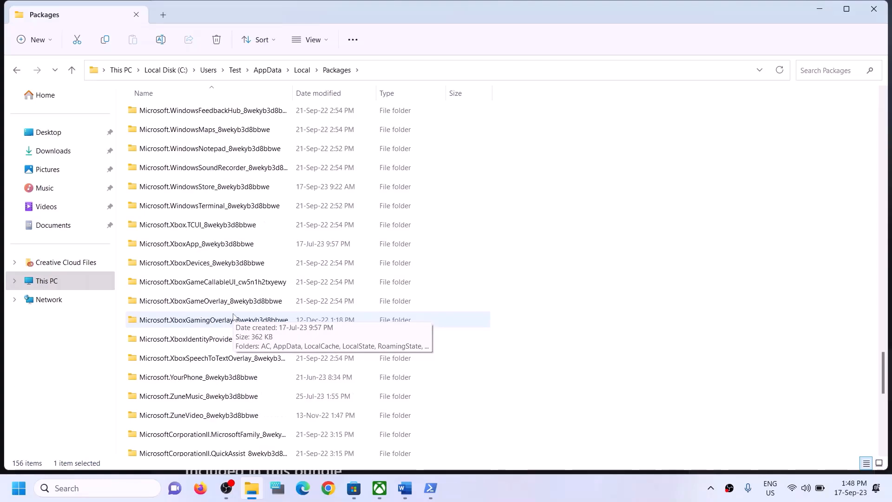
pyautogui.scroll(-5, 233, 317)
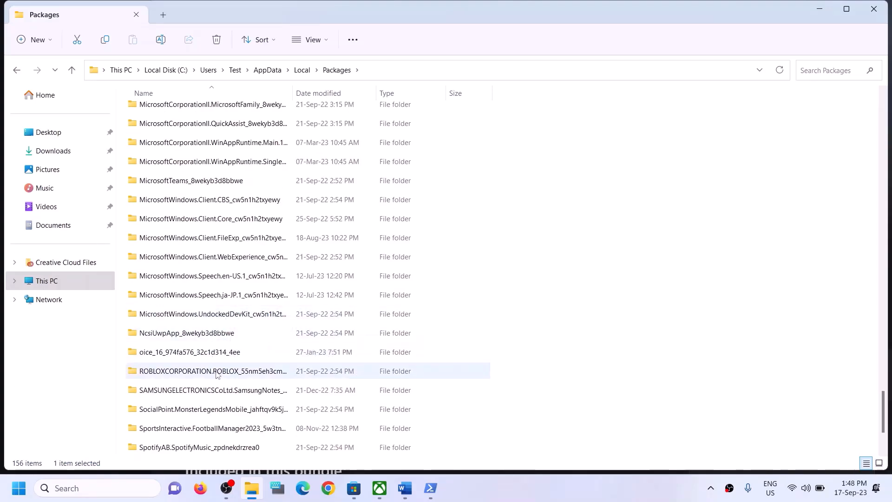
pyautogui.scroll(-2, 217, 374)
pyautogui.scroll(1, 213, 354)
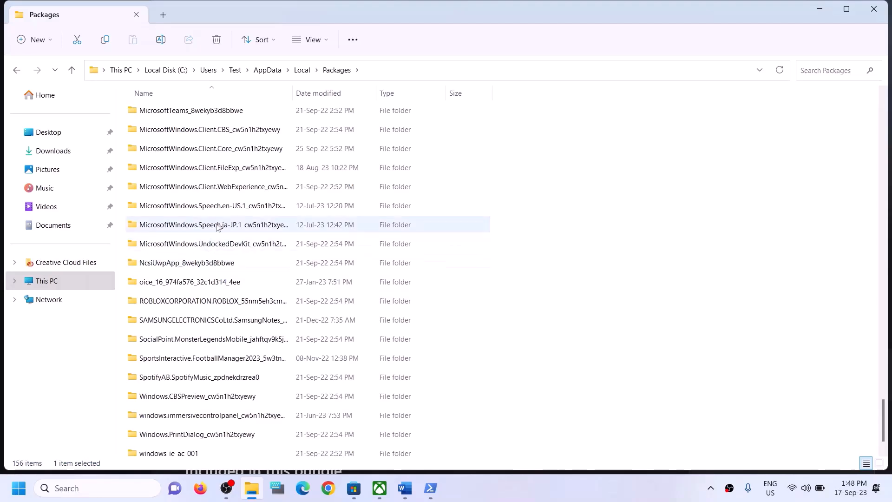
pyautogui.scroll(2, 236, 206)
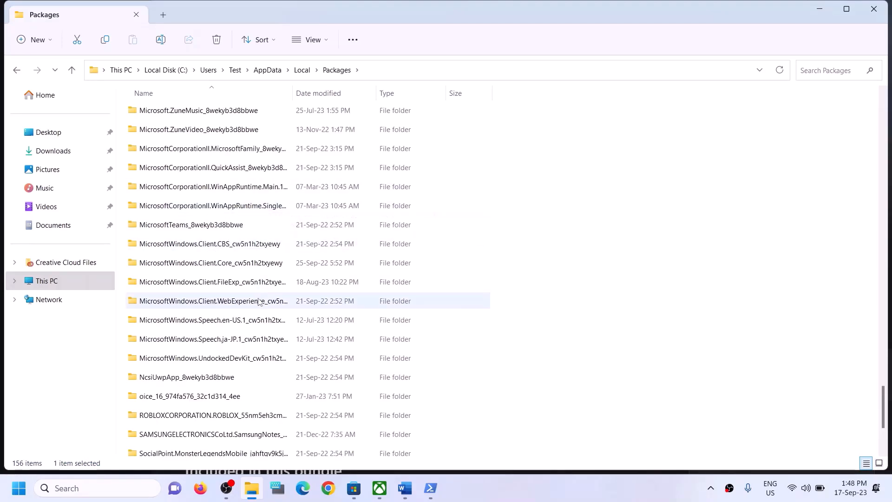
pyautogui.click(227, 362)
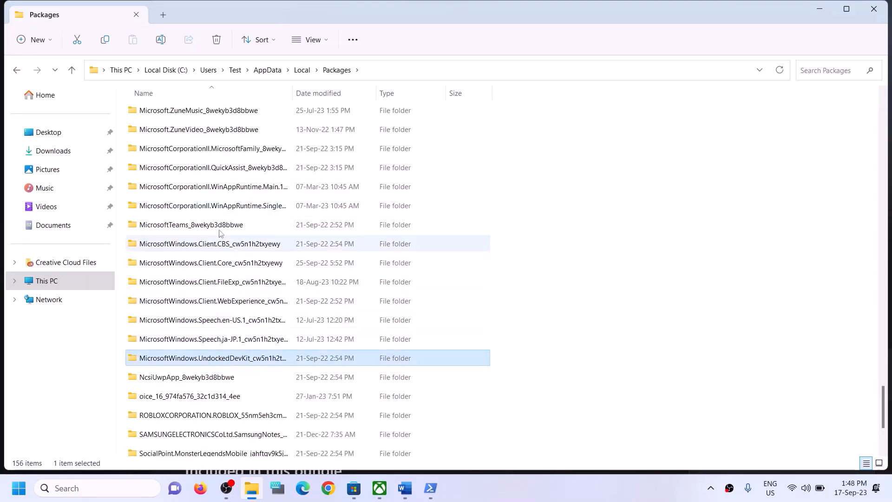
pyautogui.click(220, 241)
pyautogui.click(228, 298)
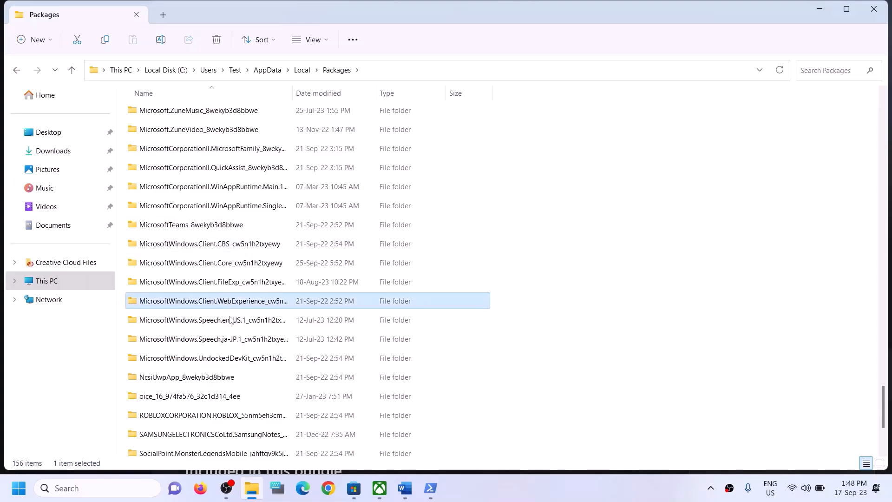
pyautogui.click(231, 329)
pyautogui.scroll(-1, 233, 331)
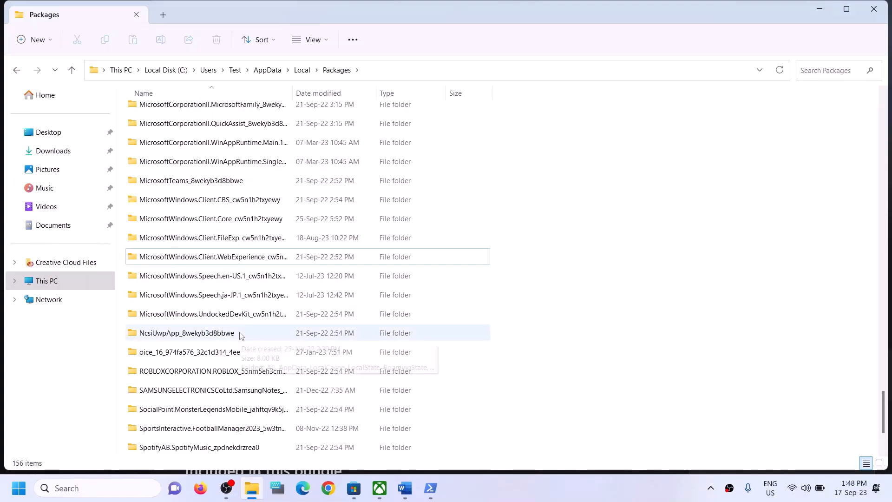
pyautogui.scroll(2, 237, 335)
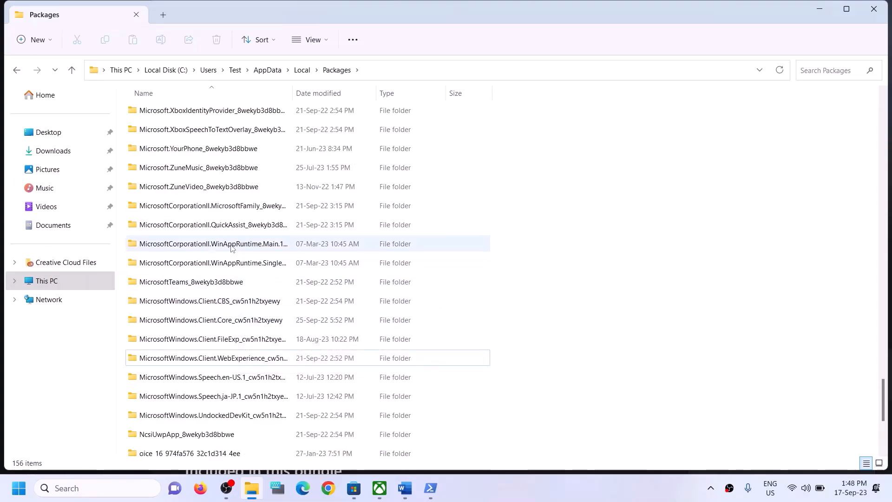
pyautogui.scroll(1, 232, 245)
pyautogui.scroll(4, 232, 241)
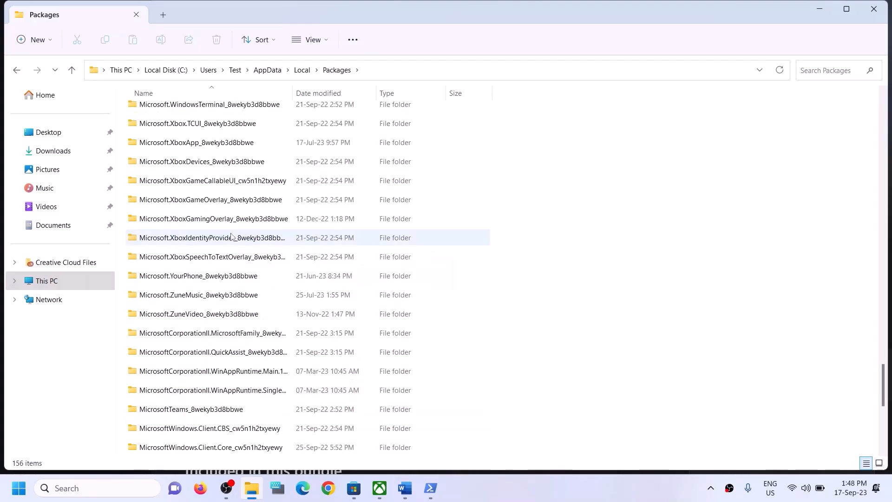
pyautogui.click(232, 242)
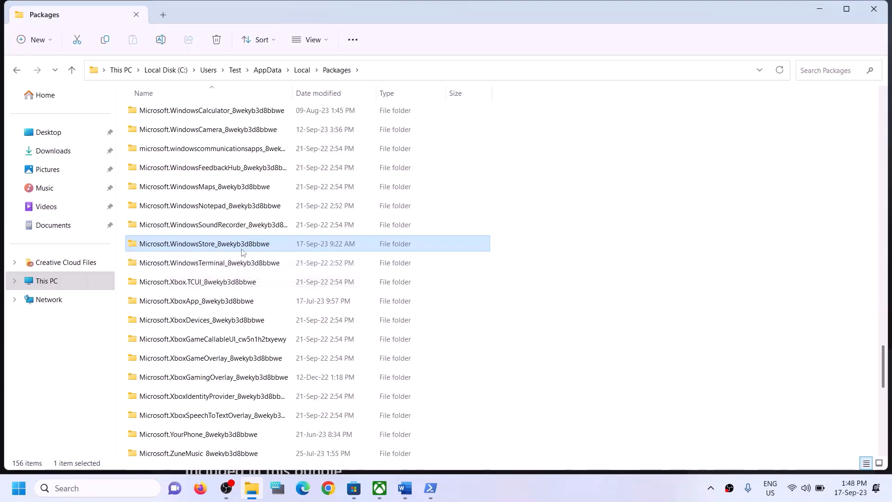
pyautogui.doubleClick(186, 245)
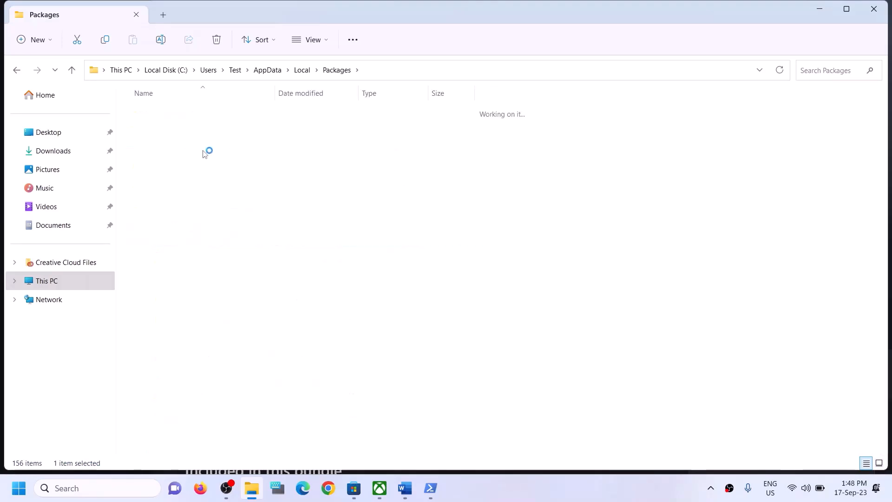
# Delete the LocalCache folder from the Microsoft.WindowsStore_8wekyb3d8bbwe folder.
pyautogui.click(153, 156)
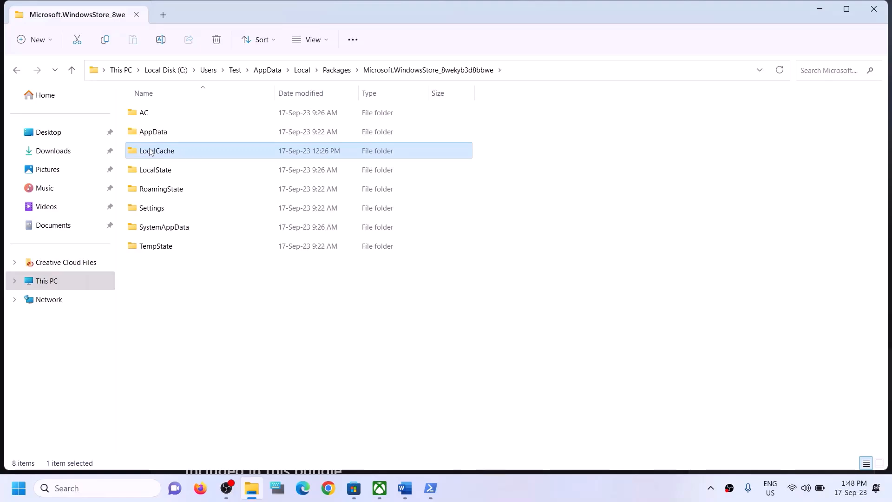
pyautogui.rightClick(174, 154)
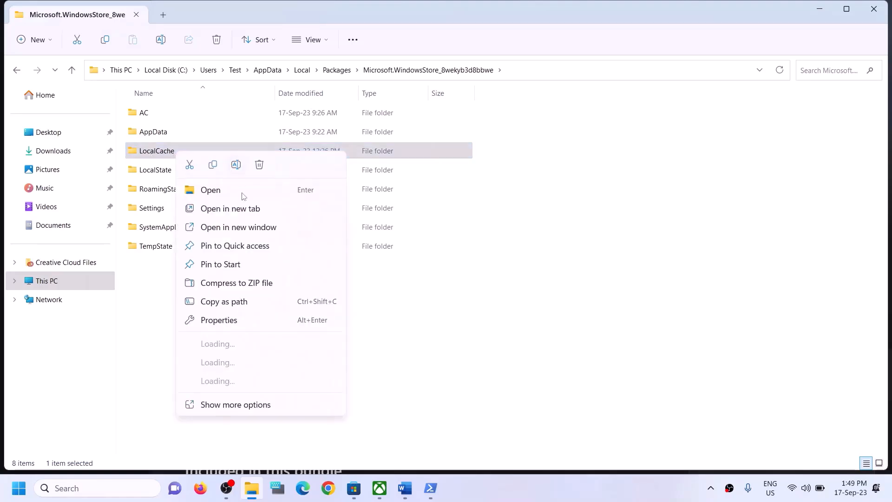
pyautogui.click(259, 166)
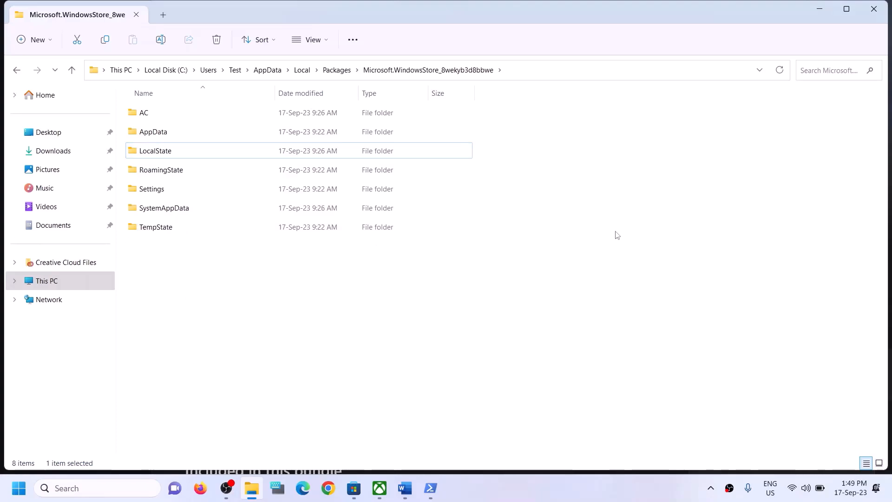
# Close File Explorer and highlight Step 5's heading "Repair/reset Xbox App/Store" in the Word document.
pyautogui.click(871, 14)
pyautogui.scroll(-3, 184, 321)
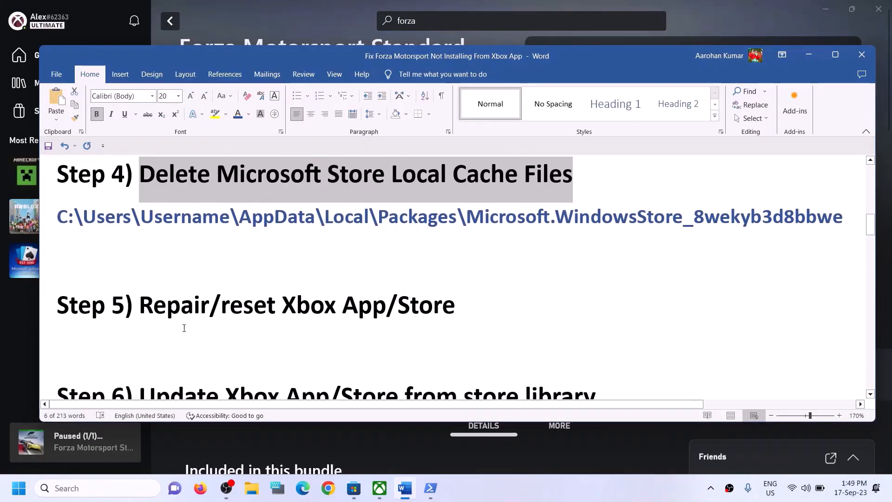
pyautogui.moveTo(141, 334); pyautogui.dragTo(413, 348)
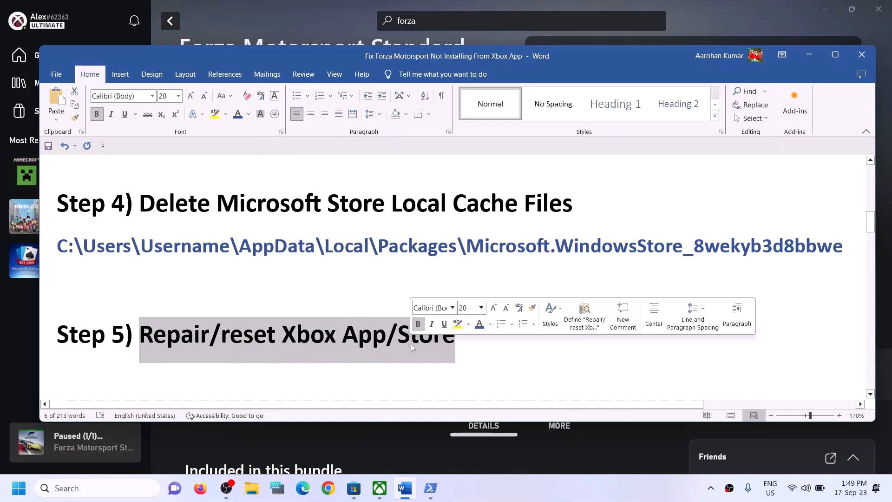
# Search Windows for "xbox" and open the Xbox app's settings page.
pyautogui.click(122, 488)
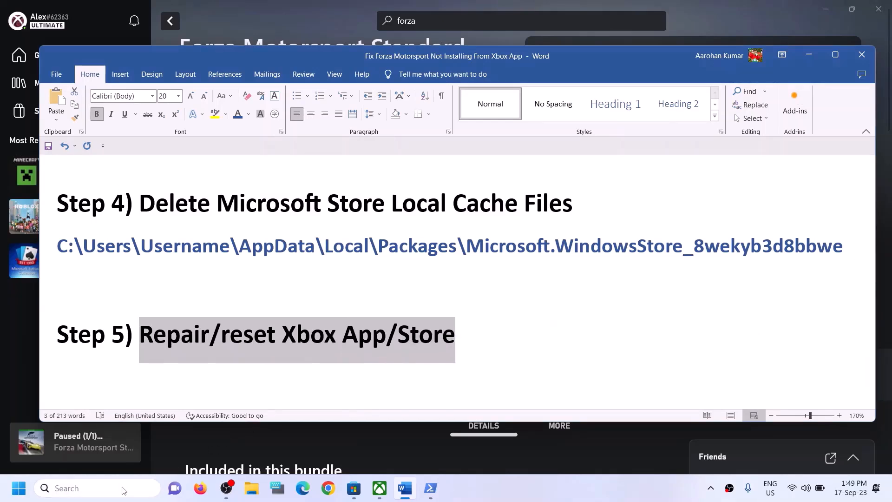
pyautogui.write('xbox')
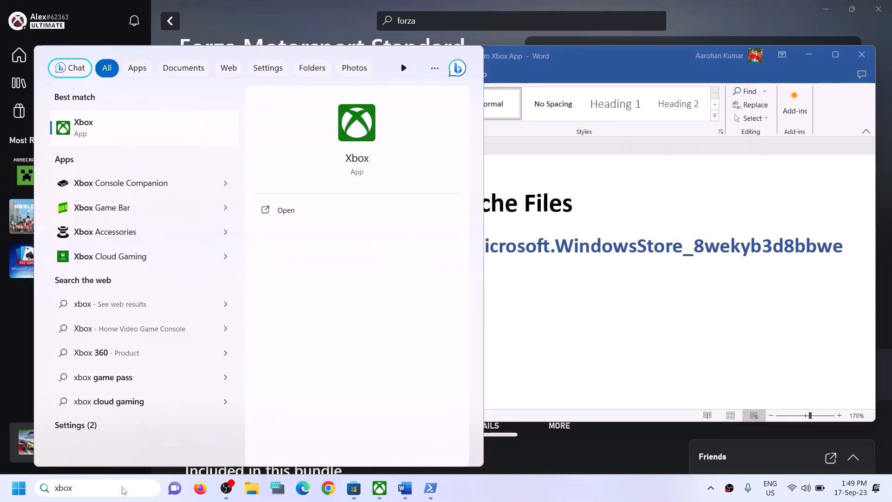
pyautogui.rightClick(110, 131)
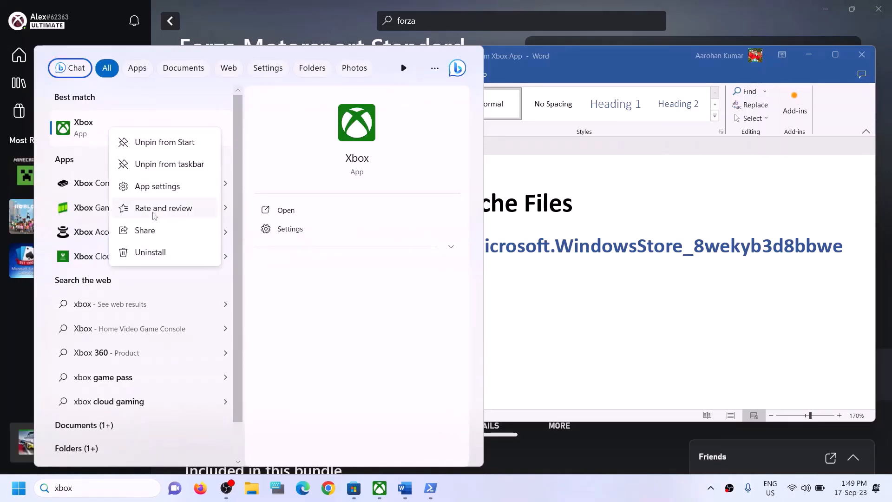
pyautogui.press('Escape')
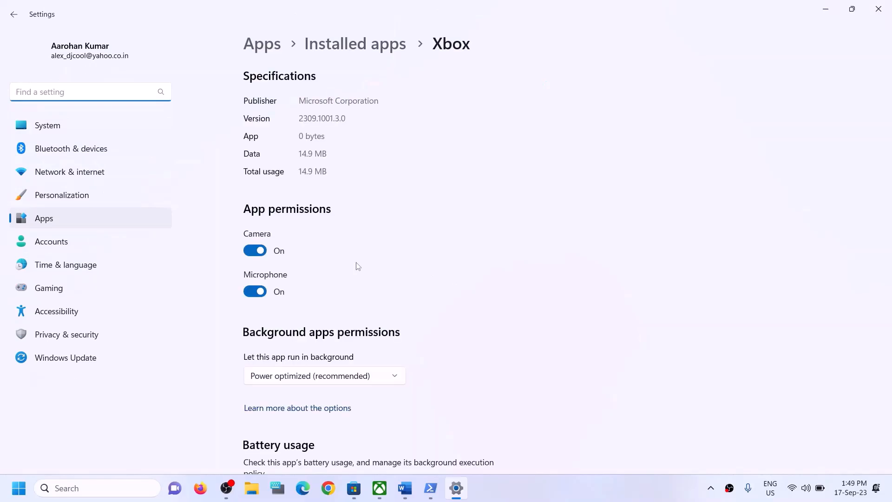
# Repair the Xbox app, then reset it and confirm deleting its app data.
pyautogui.scroll(-4, 355, 263)
pyautogui.scroll(-8, 442, 297)
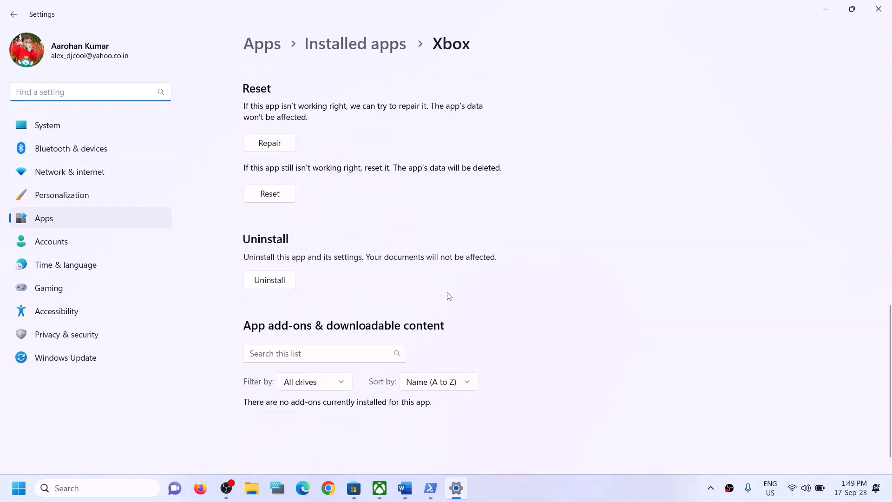
pyautogui.scroll(3, 311, 275)
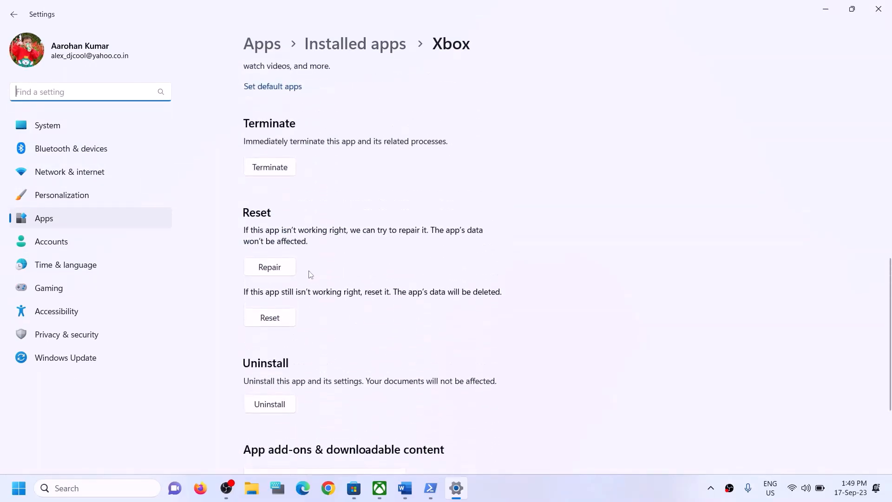
pyautogui.click(274, 272)
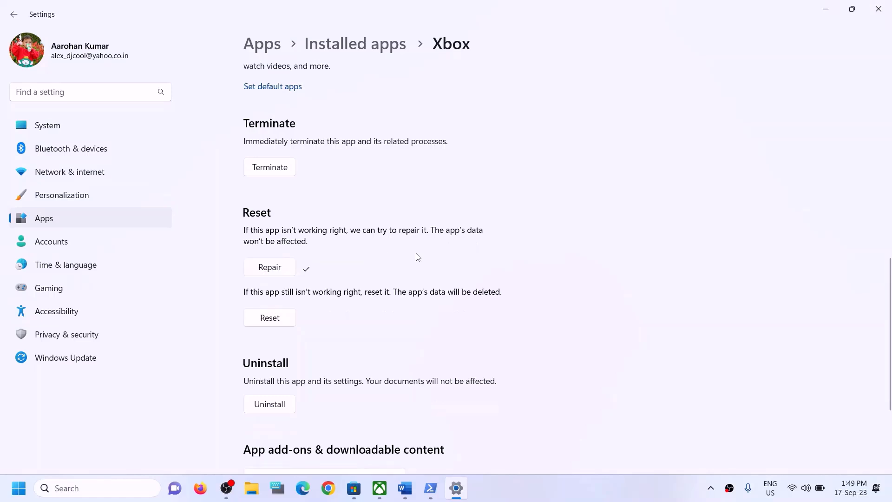
pyautogui.click(272, 325)
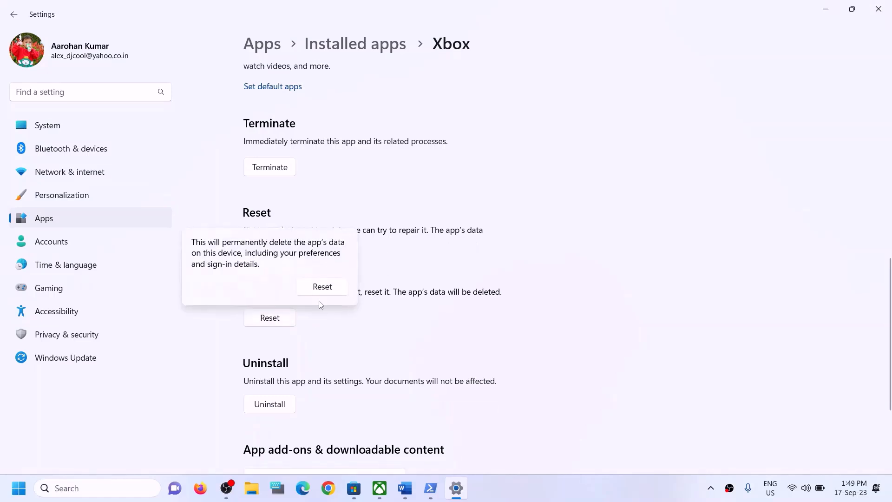
pyautogui.click(321, 286)
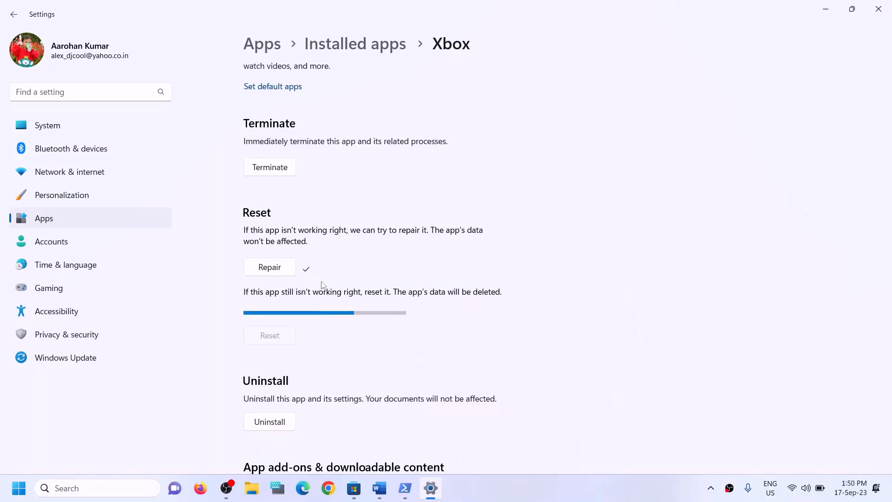
# Search Windows for "store" and open the Microsoft Store's app settings page.
pyautogui.click(107, 489)
pyautogui.write('s')
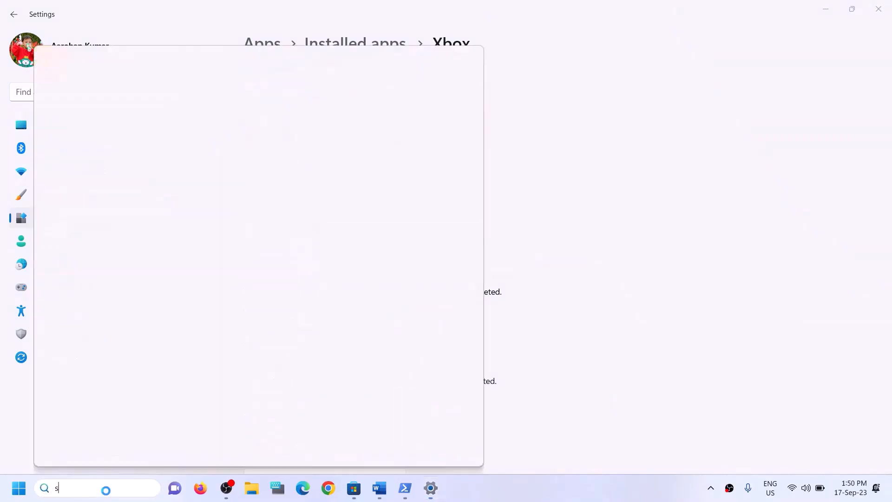
pyautogui.write('tore')
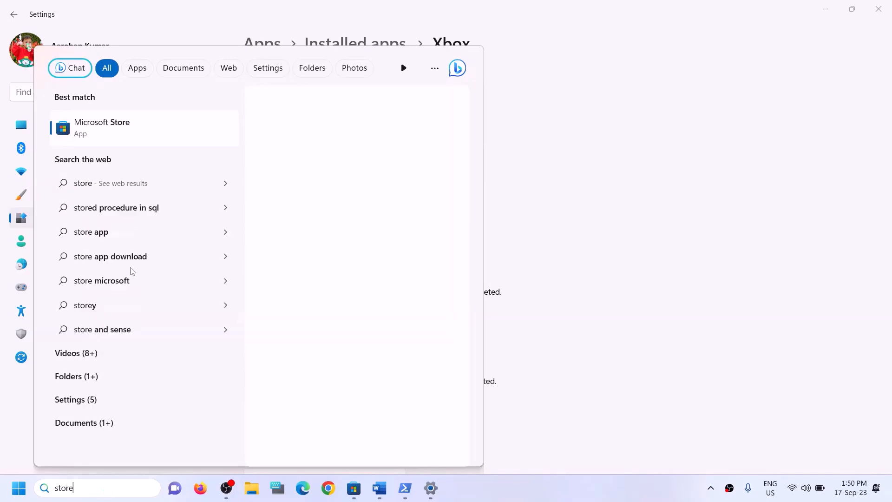
pyautogui.rightClick(138, 143)
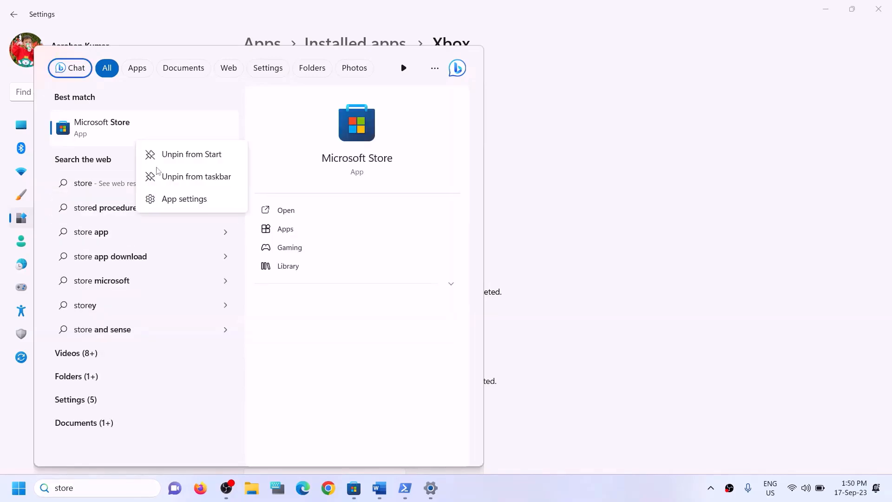
pyautogui.click(168, 199)
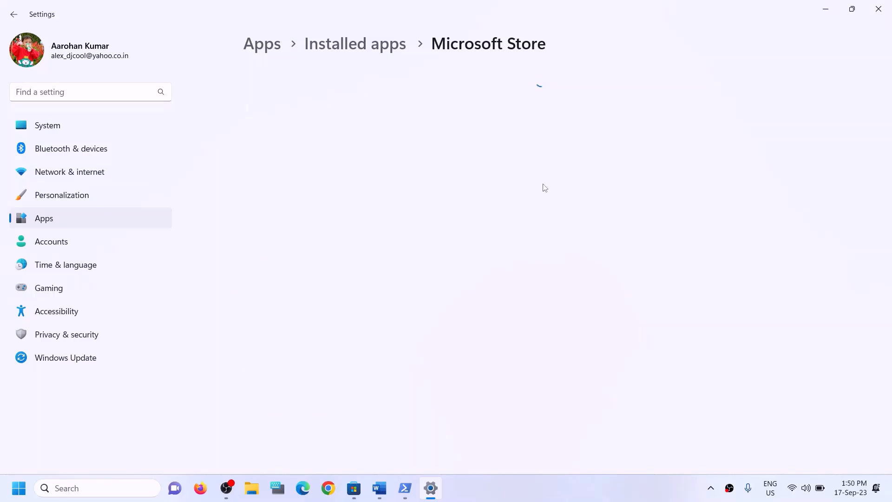
# Repair the Microsoft Store app, then reset it and confirm the reset.
pyautogui.scroll(-10, 393, 347)
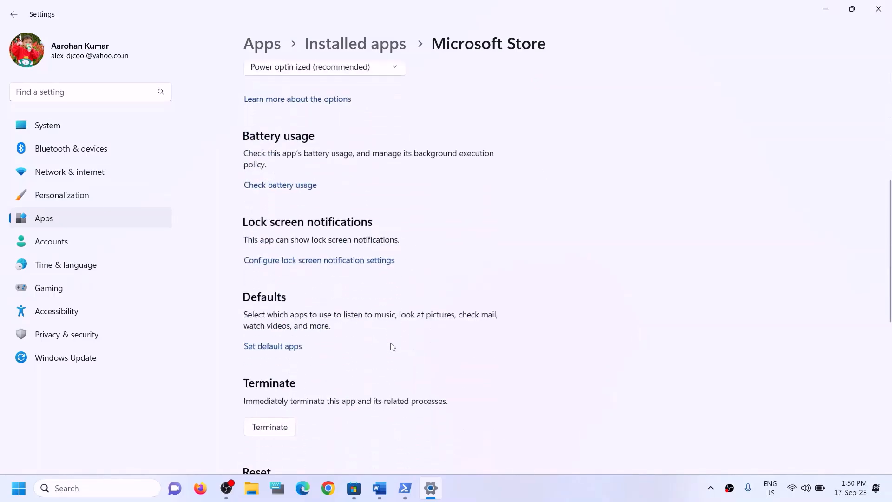
pyautogui.click(270, 280)
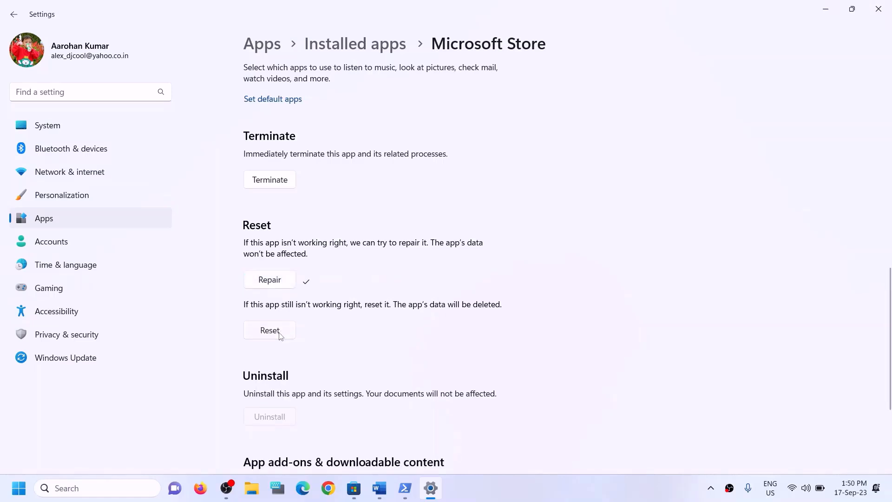
pyautogui.click(280, 334)
pyautogui.click(336, 301)
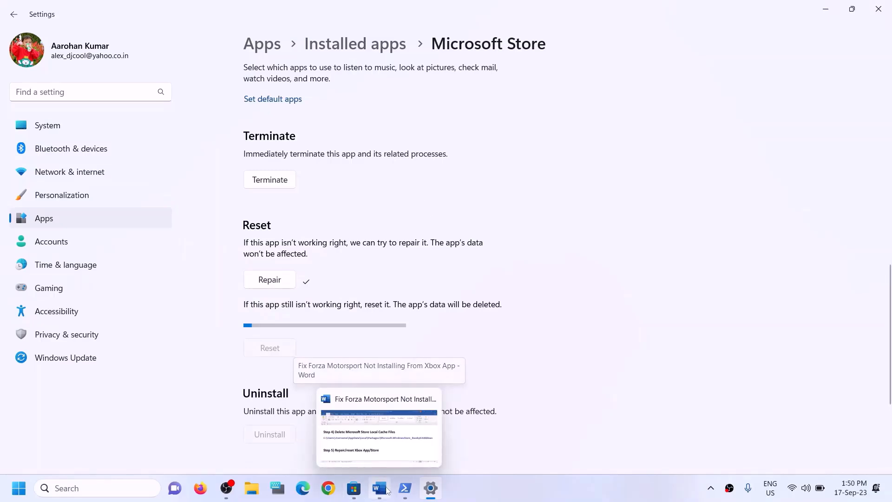
# Switch to the Word notes and highlight the Step 5 title and the Step 6 title, "Update Xbox App/Store from store library".
pyautogui.click(386, 488)
pyautogui.moveTo(139, 334); pyautogui.dragTo(455, 335)
pyautogui.scroll(-2, 277, 320)
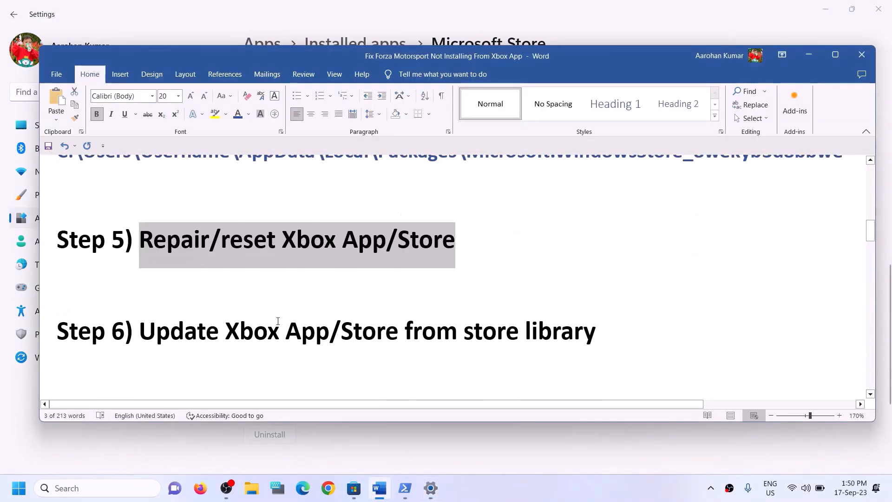
pyautogui.moveTo(139, 332); pyautogui.dragTo(596, 333)
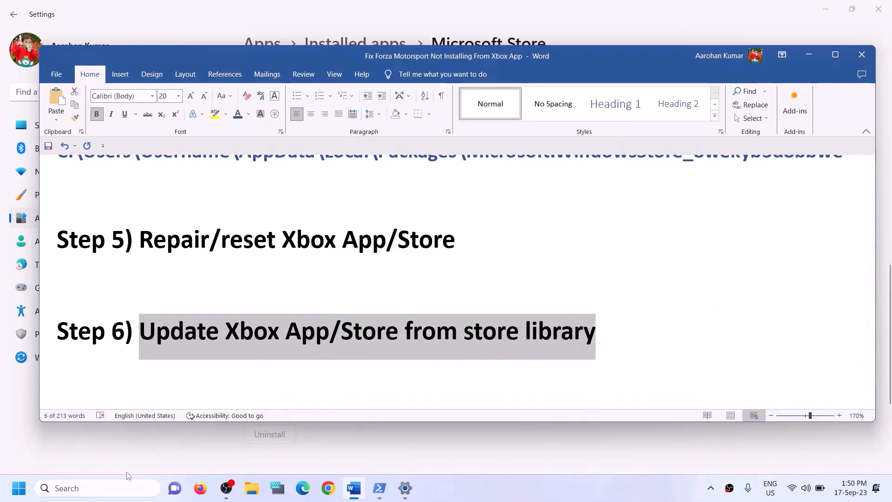
# Search Windows for "store" and try to open the Microsoft Store in a maximized window.
pyautogui.click(108, 489)
pyautogui.write('o')
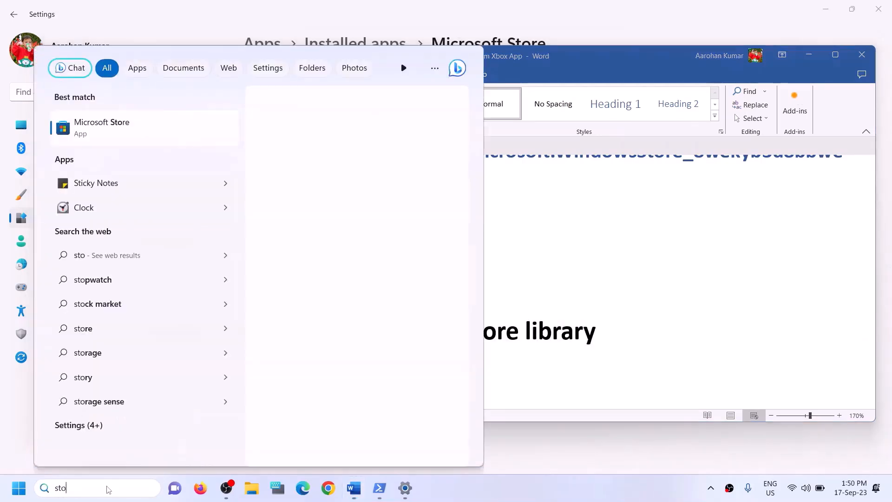
pyautogui.write('re')
pyautogui.click(110, 157)
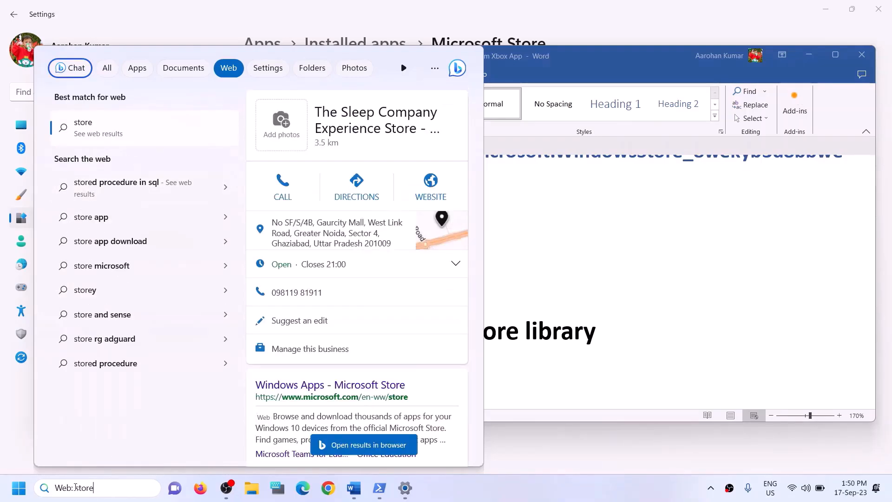
pyautogui.moveTo(96, 488); pyautogui.dragTo(0, 476)
pyautogui.write('stor')
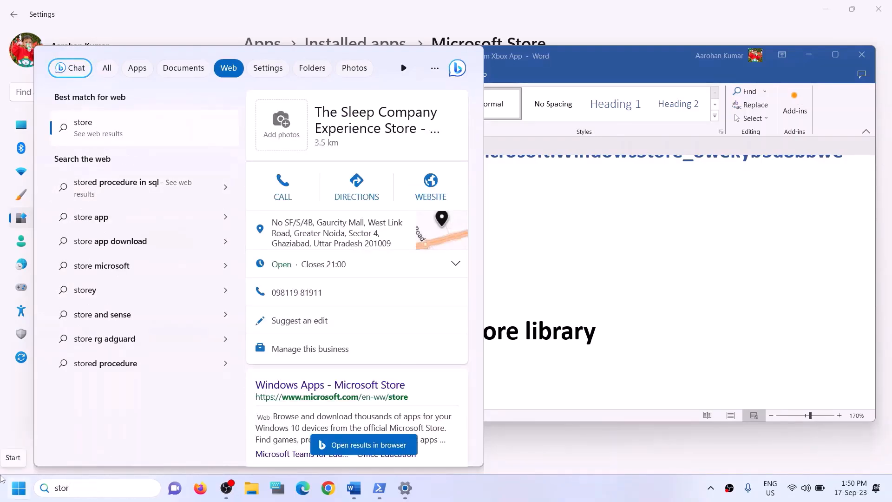
pyautogui.write('e')
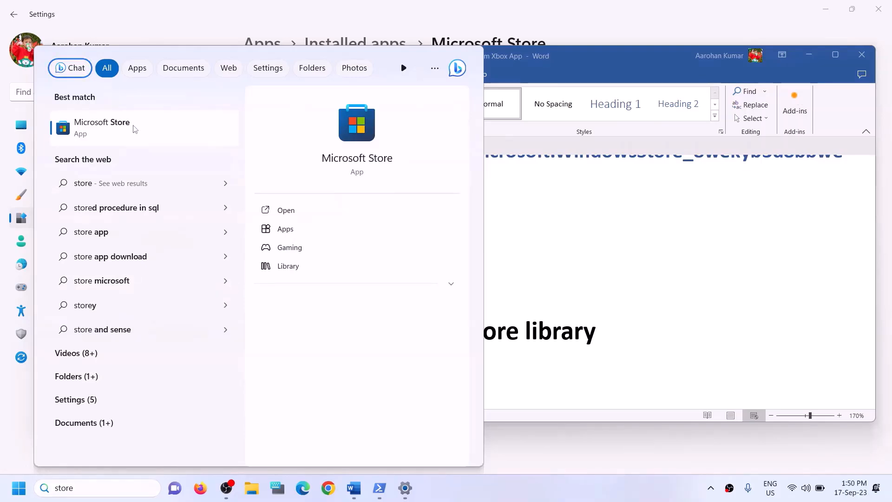
pyautogui.click(343, 142)
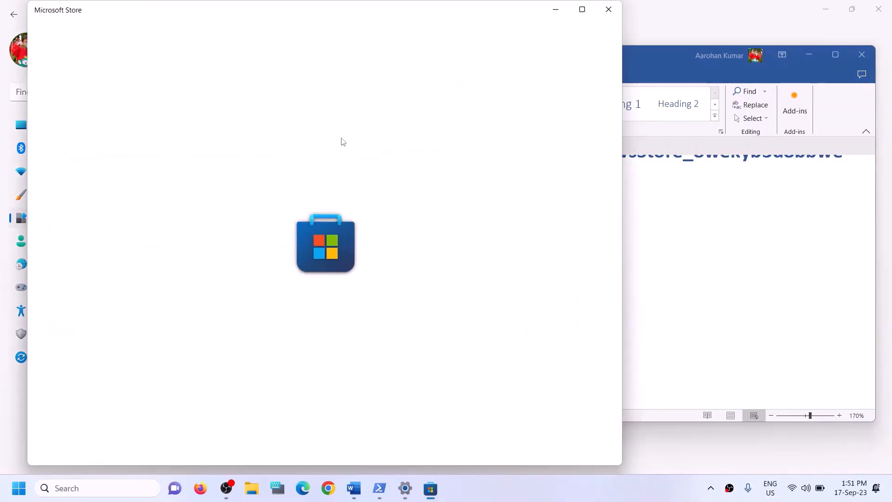
pyautogui.click(583, 11)
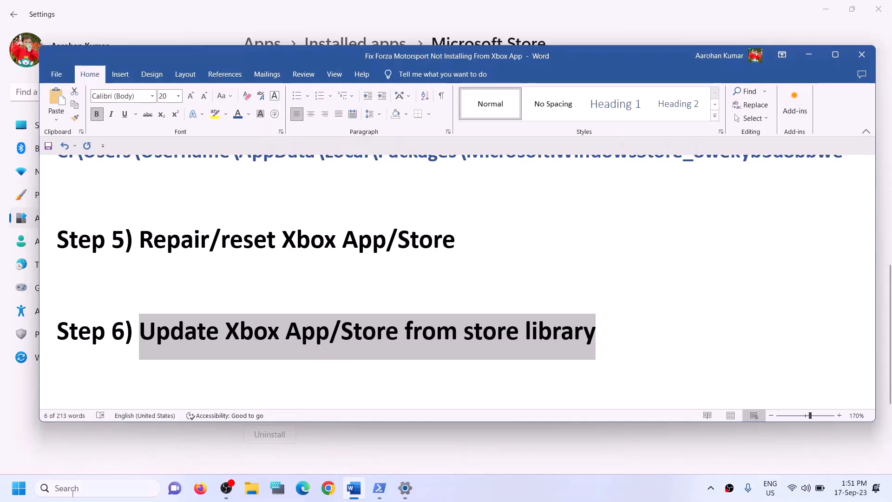
# Open the Microsoft Store again, maximize its window and go to the Library.
pyautogui.click(69, 488)
pyautogui.write('st')
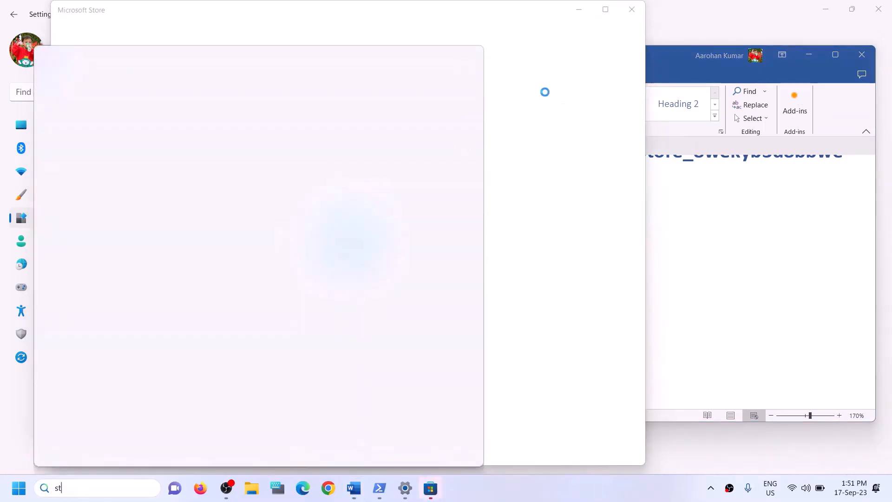
pyautogui.click(558, 82)
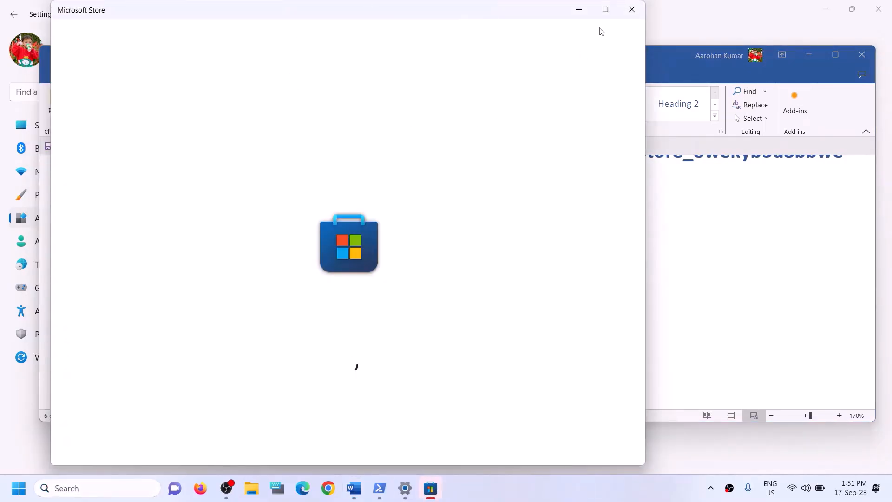
pyautogui.click(605, 10)
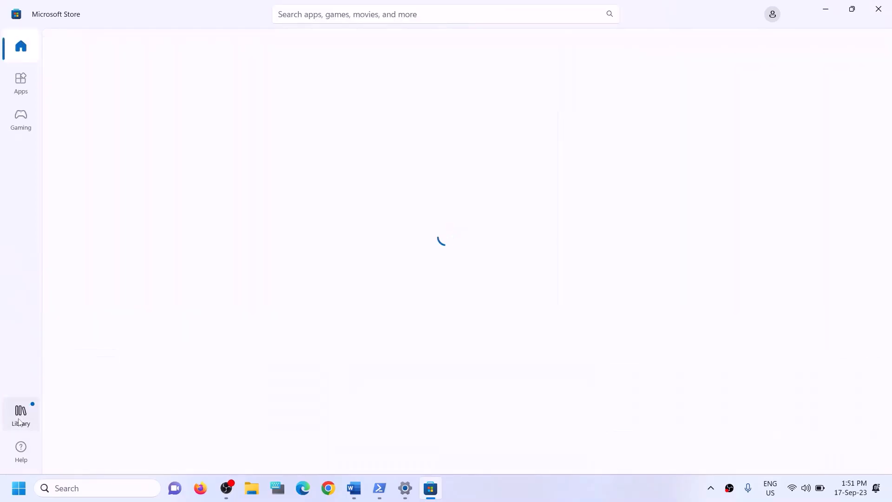
pyautogui.click(19, 422)
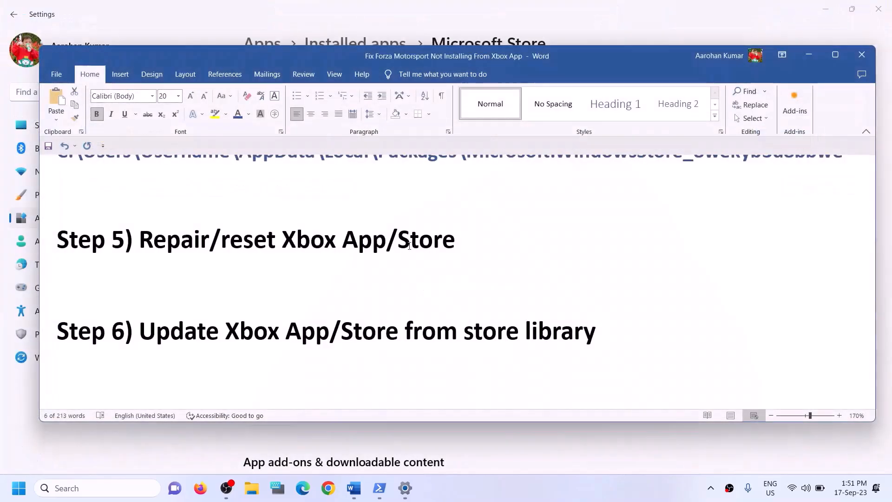
# In the Word notes, highlight "Xbox identity provider and Gaming services" in Step 7 and copy the Xbox Identity Provider link below it.
pyautogui.scroll(-3, 313, 319)
pyautogui.scroll(1, 315, 315)
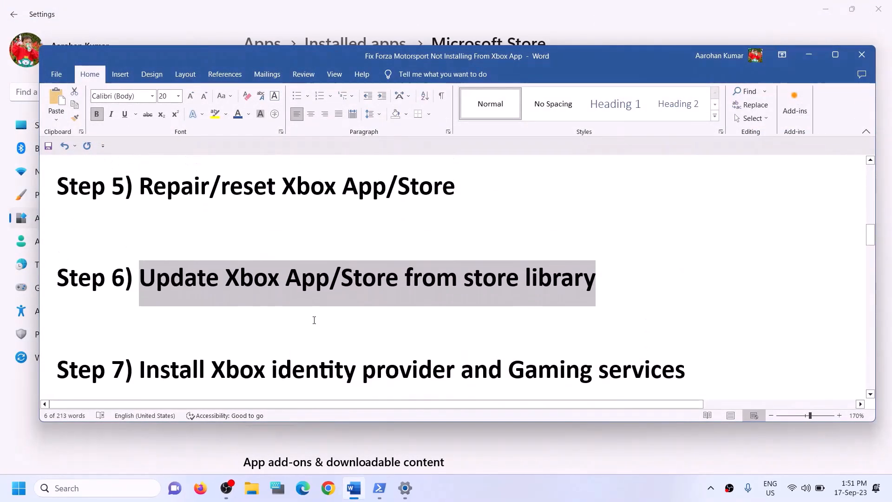
pyautogui.scroll(-2, 314, 315)
pyautogui.moveTo(210, 276); pyautogui.dragTo(685, 278)
pyautogui.scroll(-1, 279, 282)
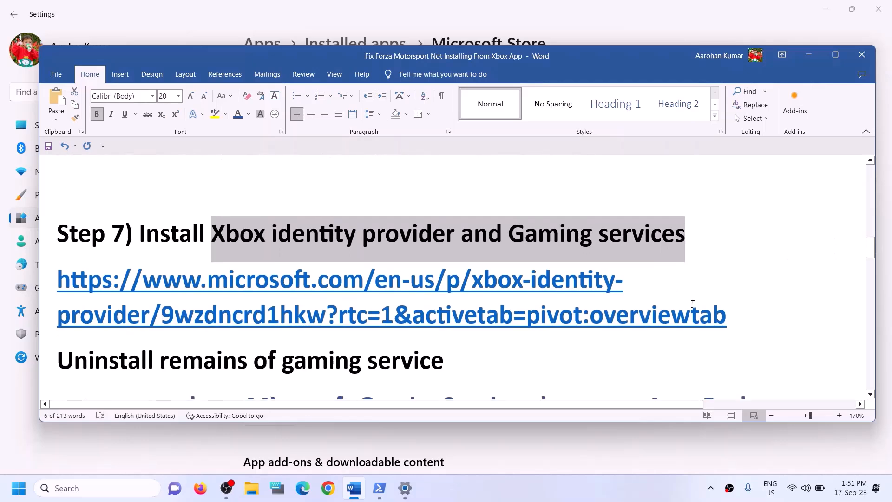
pyautogui.tripleClick(745, 324)
pyautogui.hotkey('ctrl', 'c')
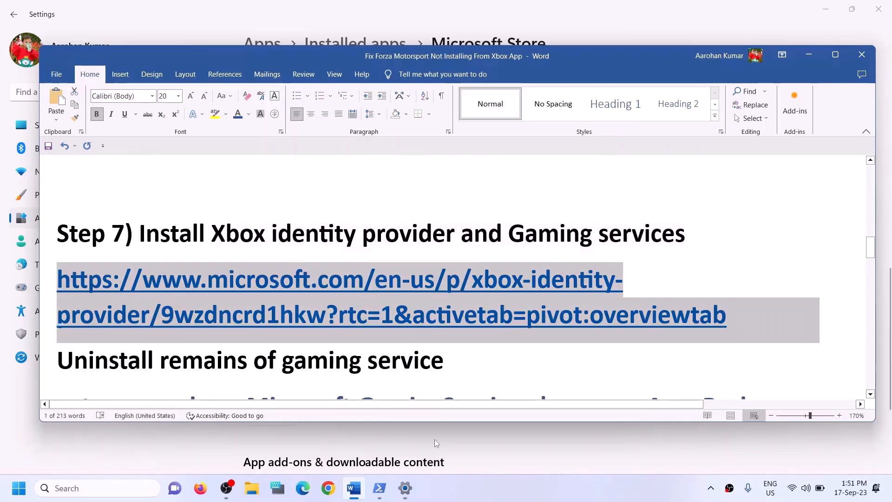
# Switch to Chrome and load the copied Xbox Identity Provider link.
pyautogui.click(330, 496)
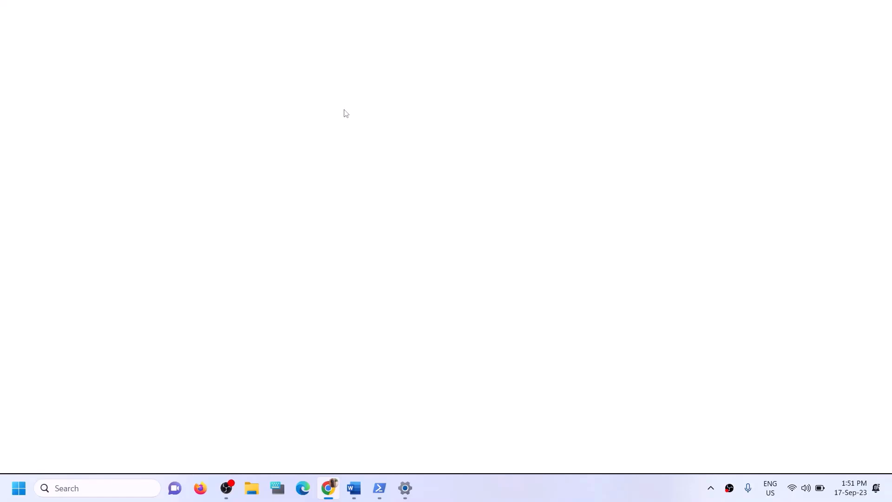
pyautogui.hotkey('ctrl', 'v')
pyautogui.press('Return')
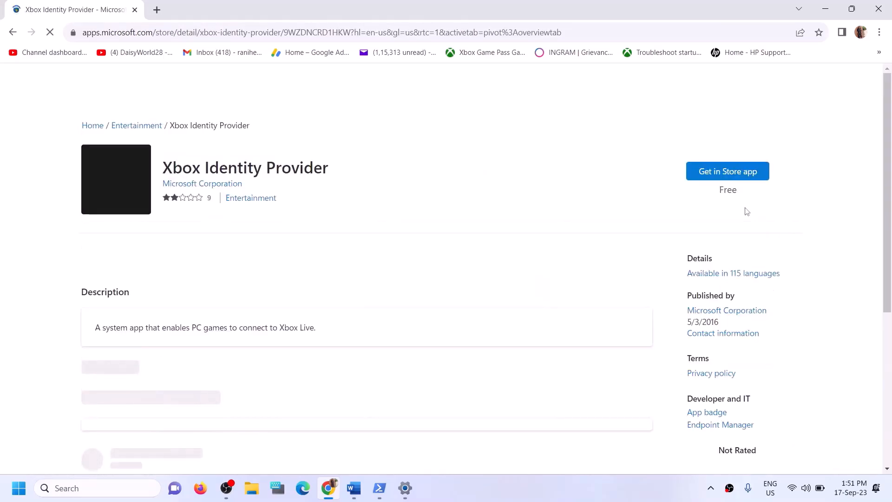
# Open the Xbox Identity Provider listing in the Microsoft Store app from its web page, and close the Store window.
pyautogui.moveTo(183, 168); pyautogui.dragTo(283, 178)
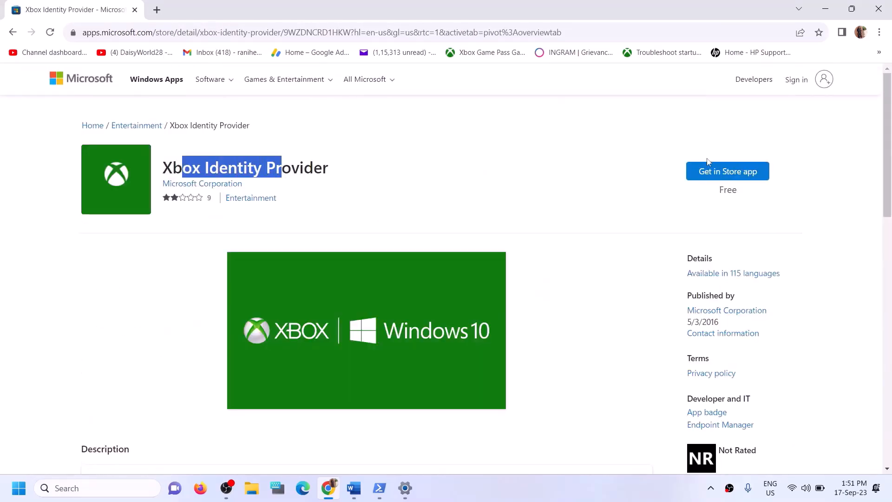
pyautogui.click(711, 178)
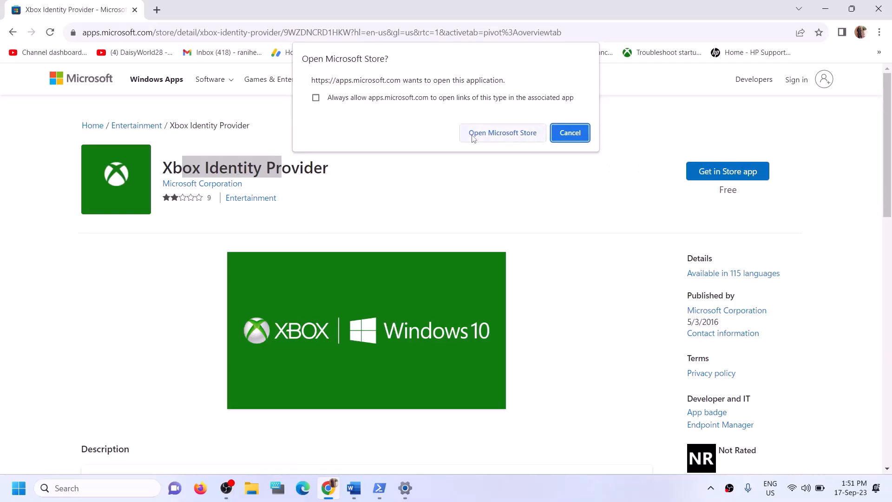
pyautogui.click(489, 140)
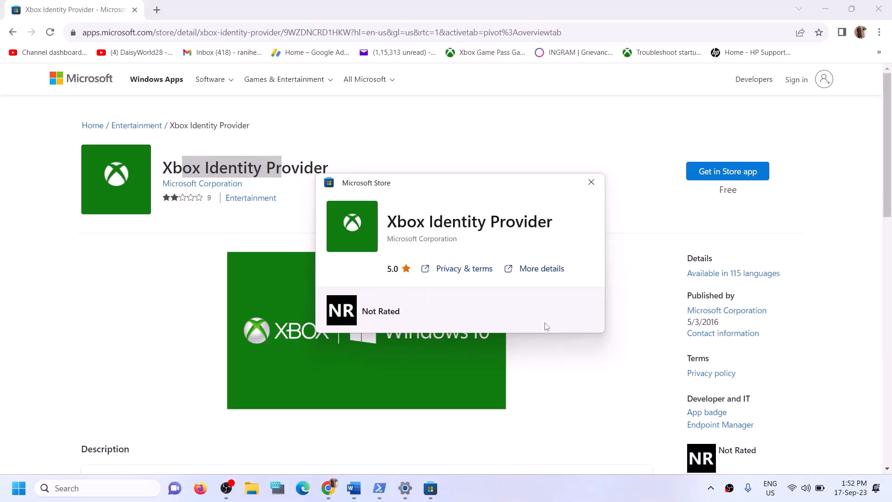
pyautogui.click(592, 184)
# Switch to the Word notes and copy the command "get-appxpackage Microsoft.GamingServices | remove-AppxPackage -allusers".
pyautogui.click(354, 488)
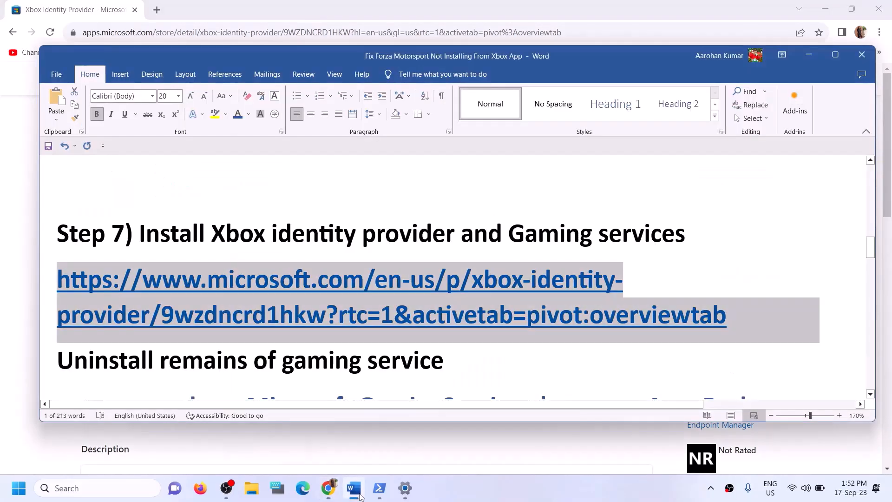
pyautogui.scroll(-3, 344, 374)
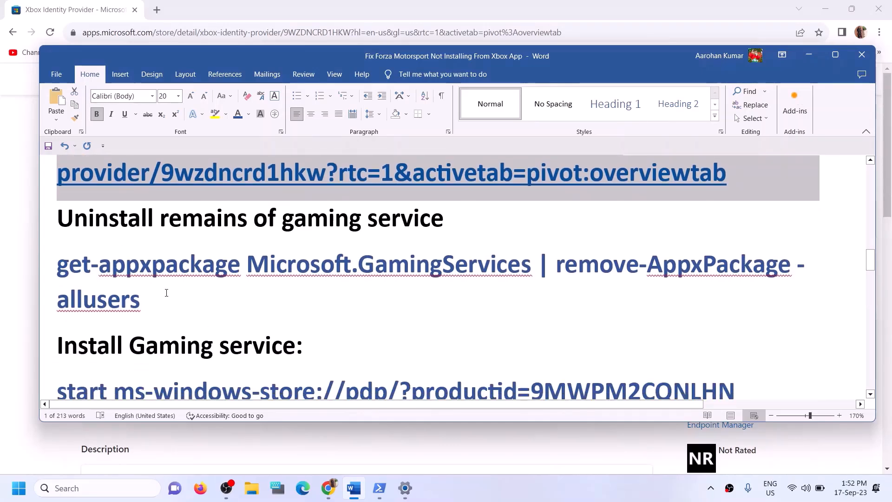
pyautogui.tripleClick(74, 286)
pyautogui.rightClick(74, 285)
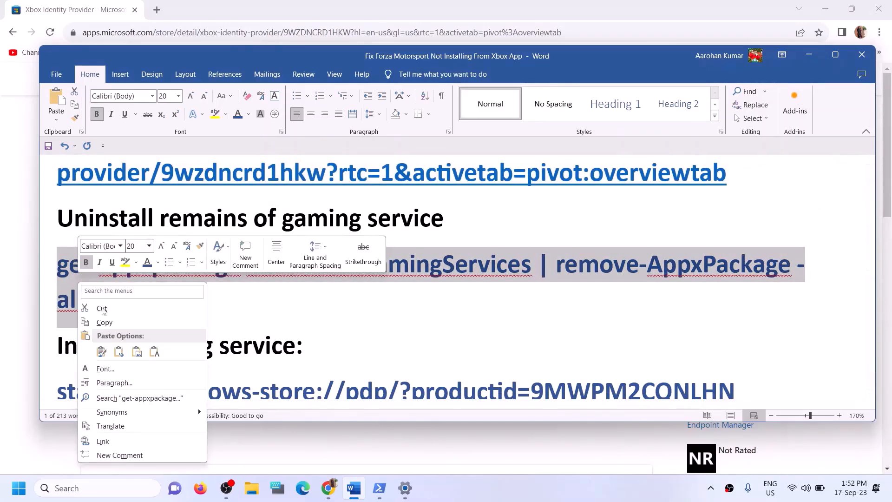
pyautogui.click(105, 326)
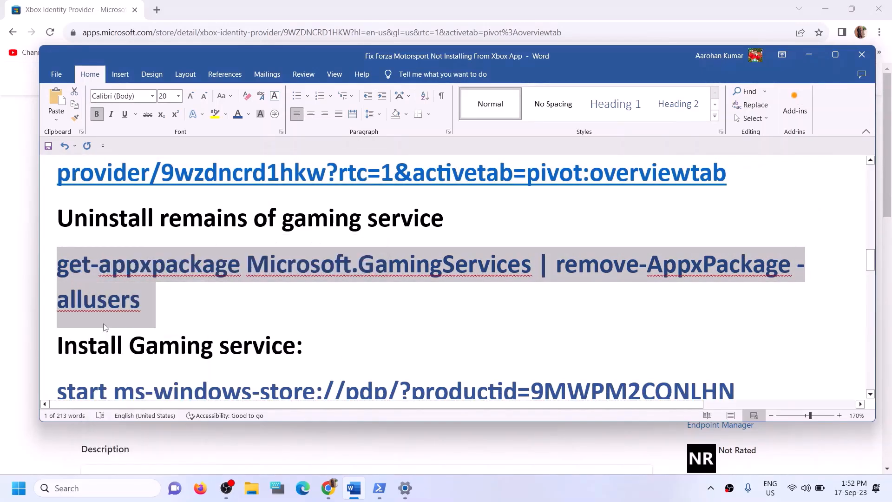
# Search Windows for "powershell", open Windows PowerShell as administrator and run the copied Gaming Services removal command.
pyautogui.click(123, 487)
pyautogui.write('pow')
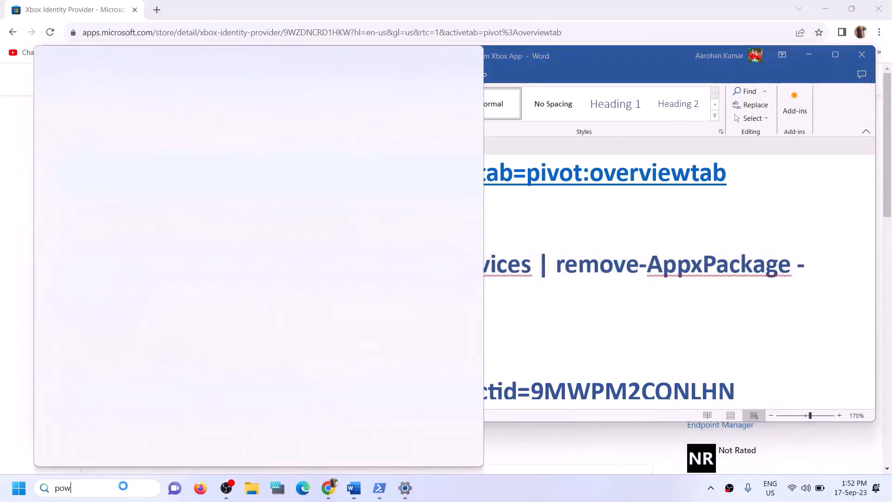
pyautogui.write('ershel')
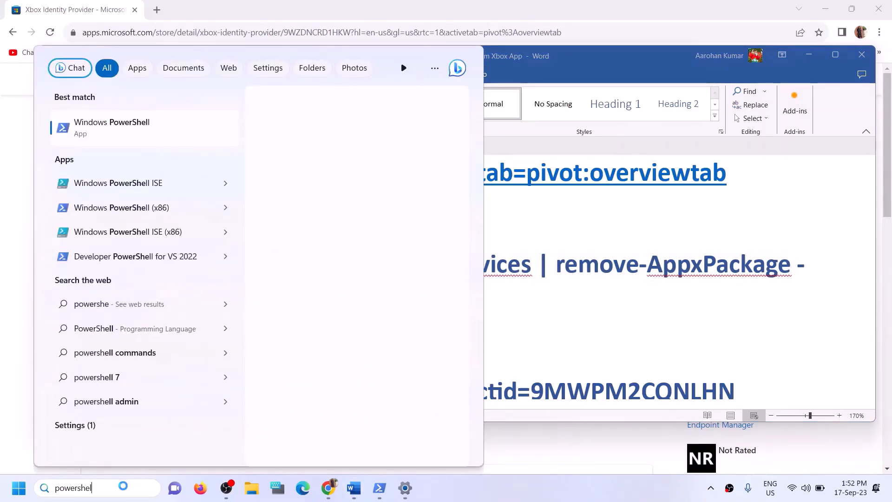
pyautogui.write('l')
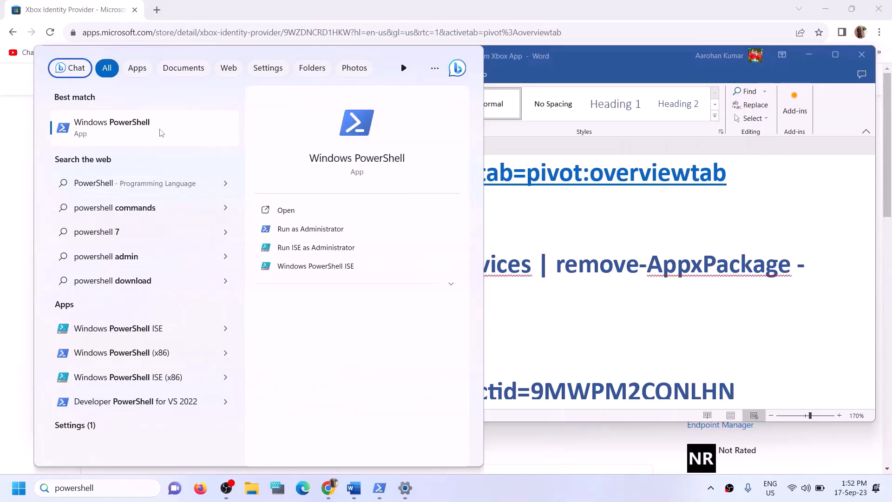
pyautogui.rightClick(180, 134)
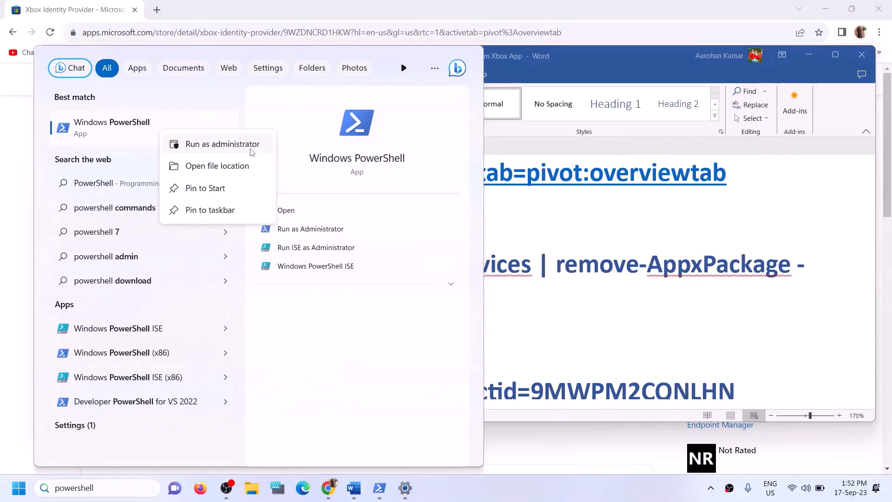
pyautogui.click(228, 145)
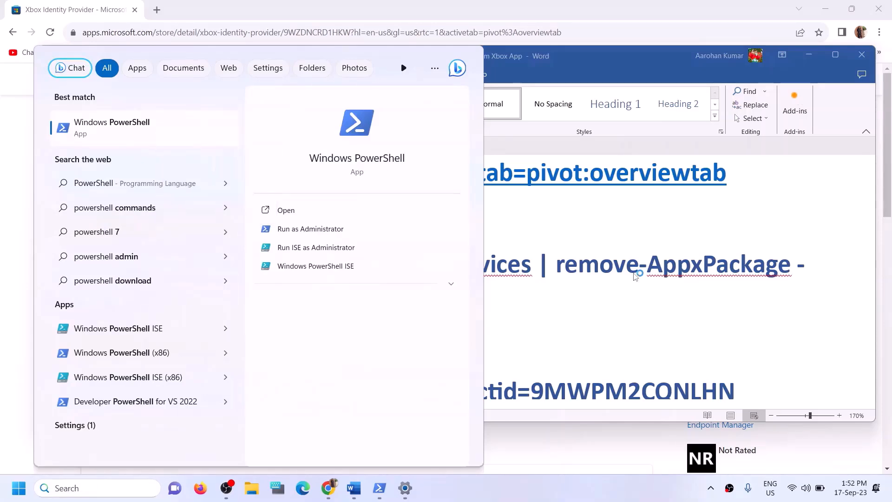
pyautogui.click(370, 333)
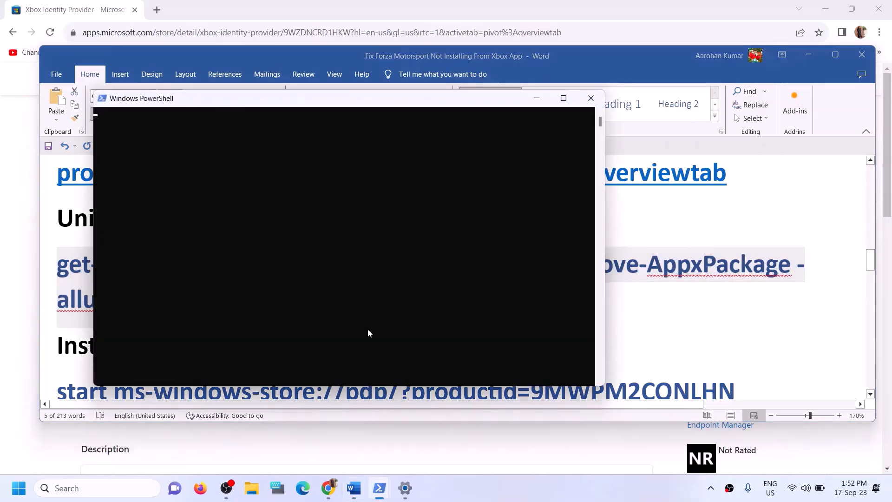
pyautogui.hotkey('ctrl', 'v')
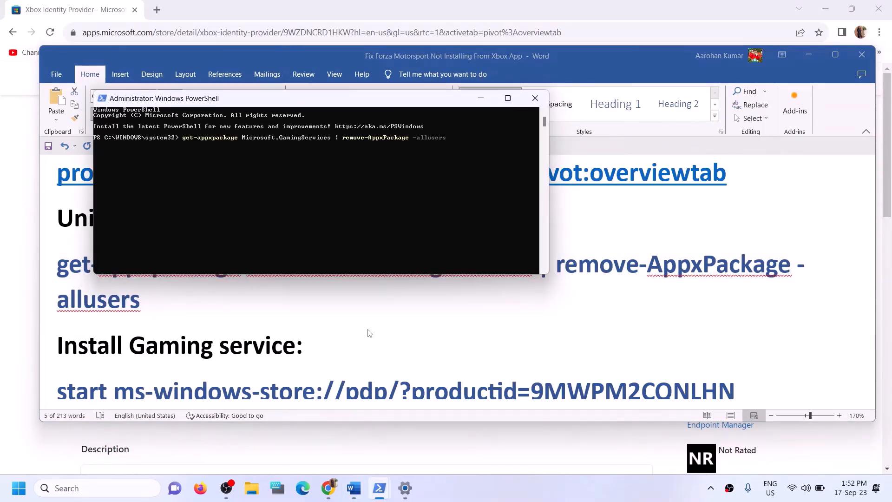
pyautogui.press('Return')
# Copy "start ms-windows-store://pdp/?productid=9MWPM2CQNLHN" from the Word notes and run it in the administrator PowerShell window.
pyautogui.click(185, 317)
pyautogui.tripleClick(233, 315)
pyautogui.scroll(-2, 233, 314)
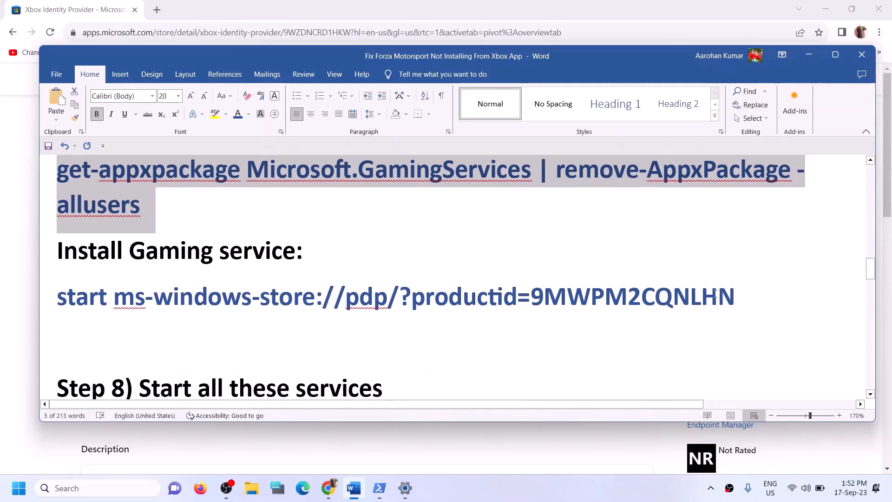
pyautogui.moveTo(739, 293); pyautogui.dragTo(55, 302)
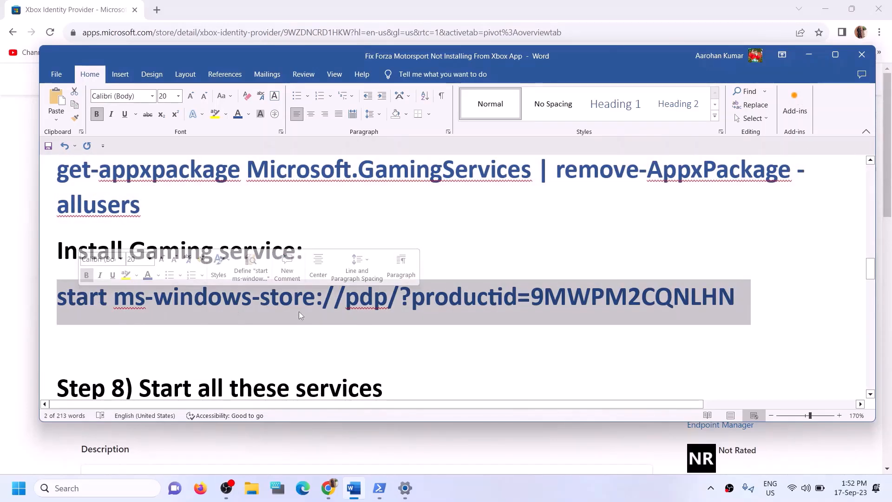
pyautogui.hotkey('ctrl', 'c')
pyautogui.hotkey('alt', 'Tab')
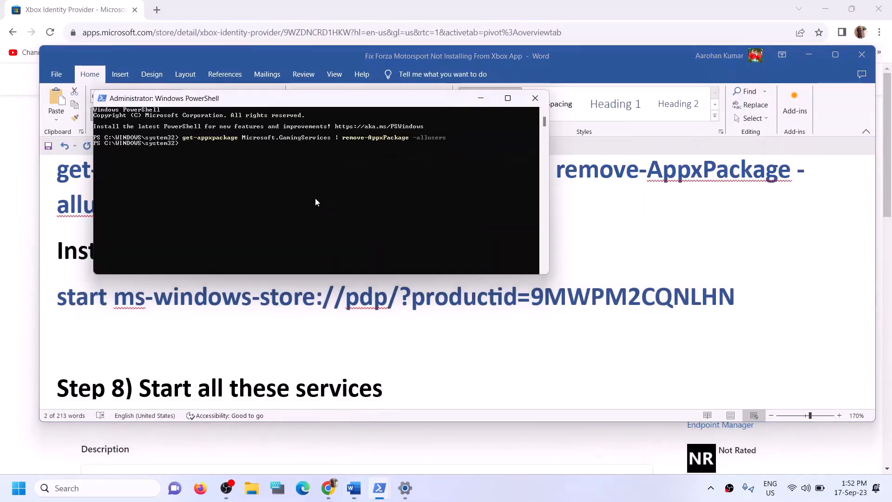
pyautogui.hotkey('ctrl', 'v')
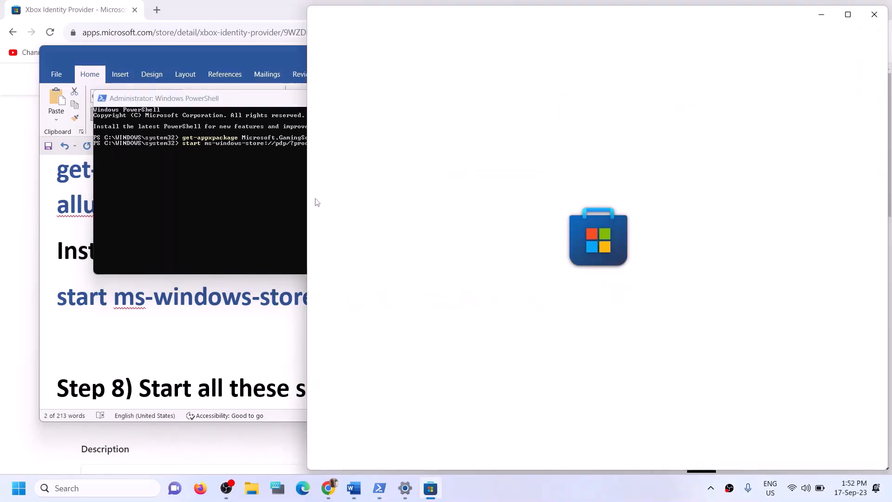
# Maximize the Microsoft Store window, install Gaming Services from its listing, and allow Host Process for Windows Services to make changes.
pyautogui.click(848, 14)
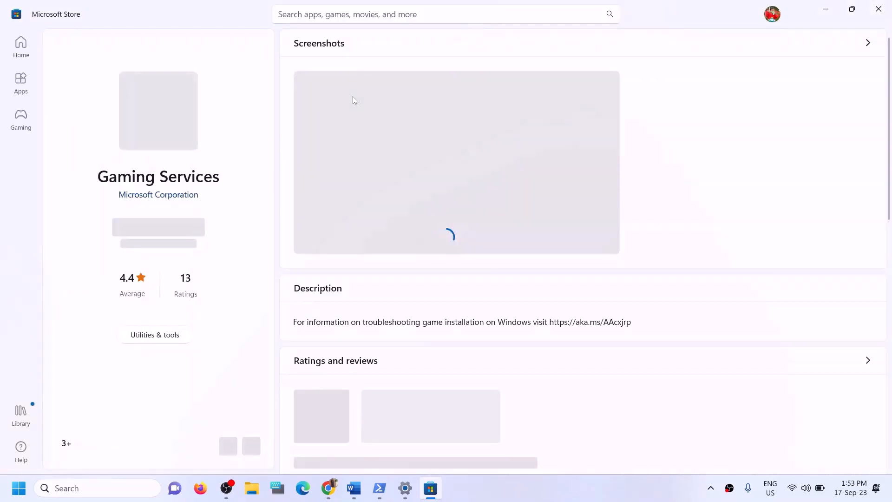
pyautogui.click(169, 238)
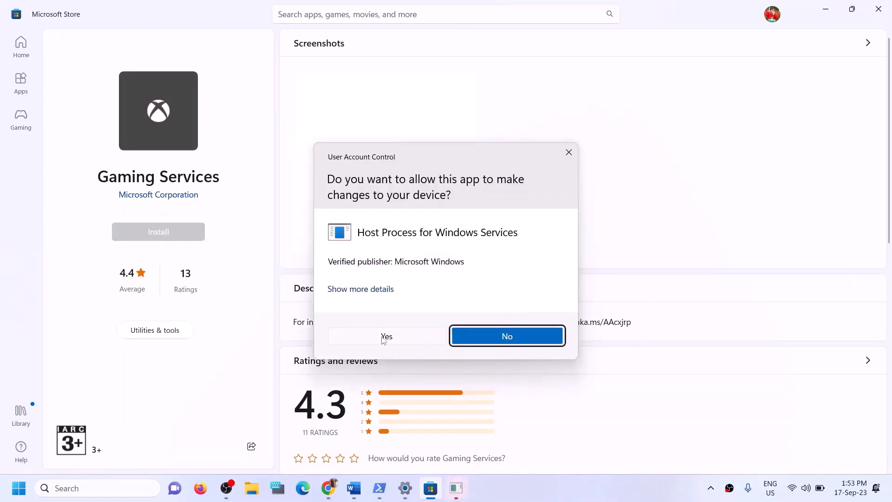
pyautogui.click(384, 338)
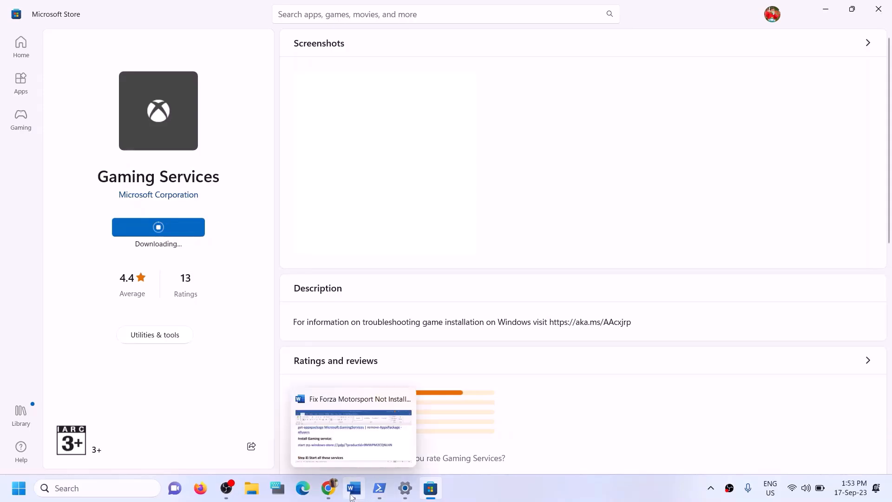
# Read "Step 8) Start all these services" in the Word notes, then search Windows for "services" and open the Services app.
pyautogui.click(354, 430)
pyautogui.scroll(-4, 273, 340)
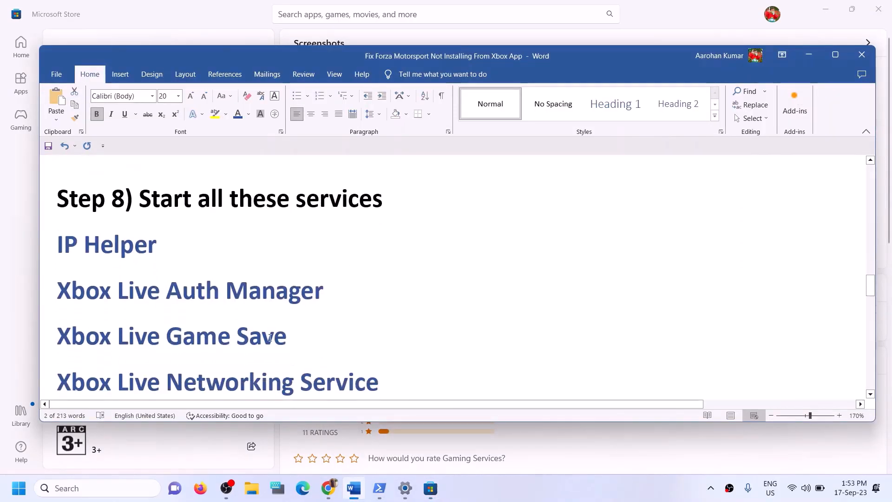
pyautogui.moveTo(133, 199); pyautogui.dragTo(422, 211)
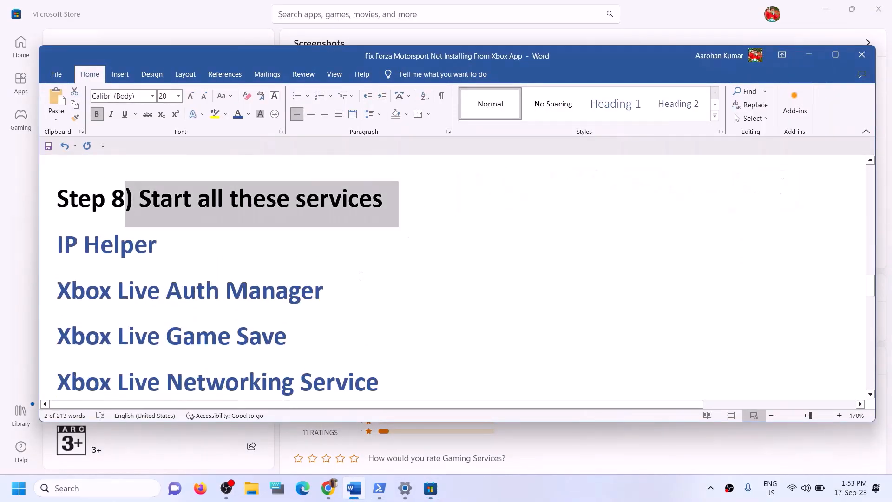
pyautogui.click(116, 491)
pyautogui.write('ser')
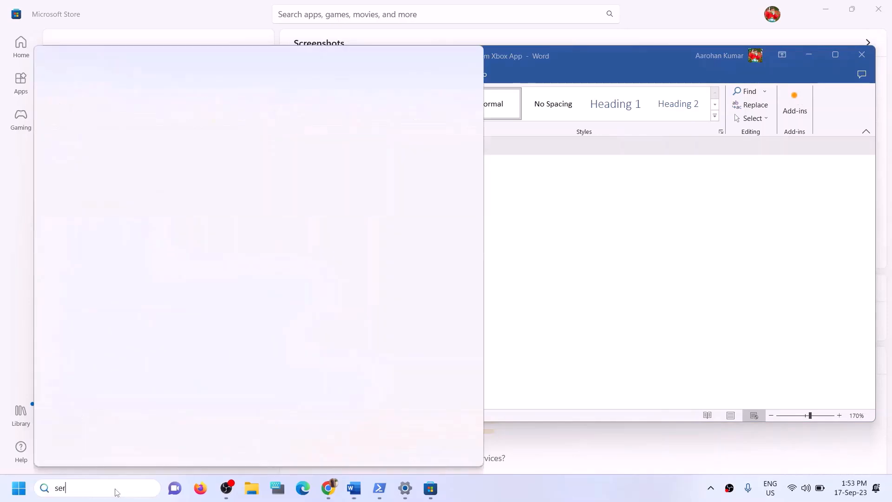
pyautogui.write('vices')
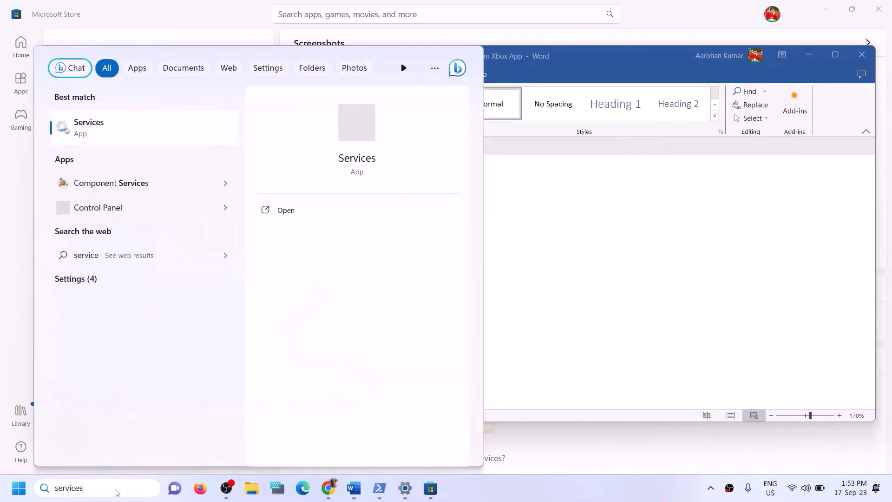
pyautogui.click(89, 125)
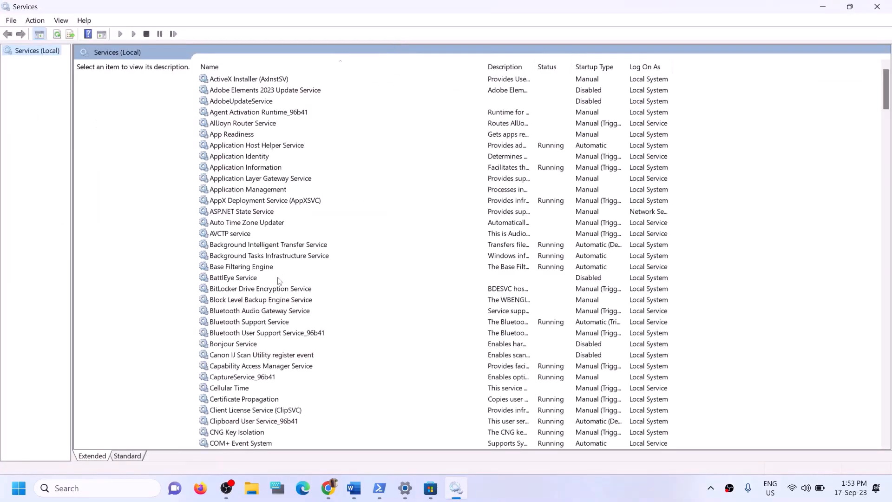
# Set the IP Helper service's startup type to Automatic, apply it and close its properties.
pyautogui.click(280, 302)
pyautogui.press('i')
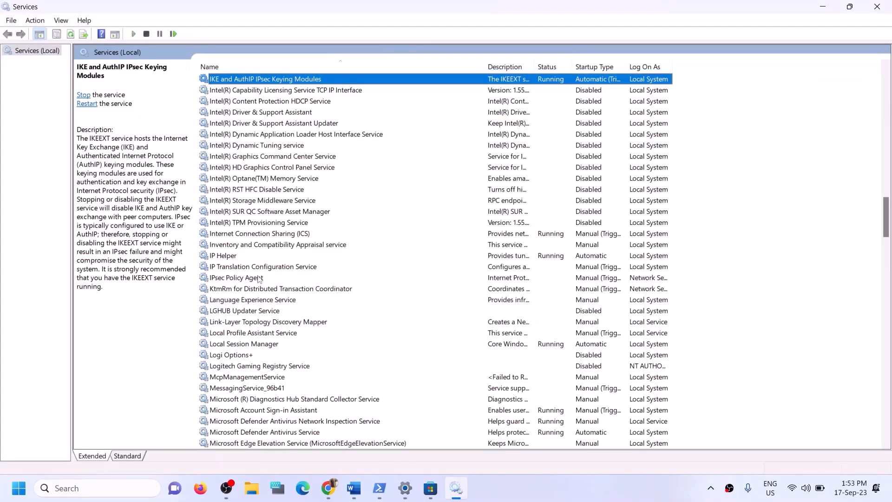
pyautogui.click(223, 257)
pyautogui.doubleClick(235, 260)
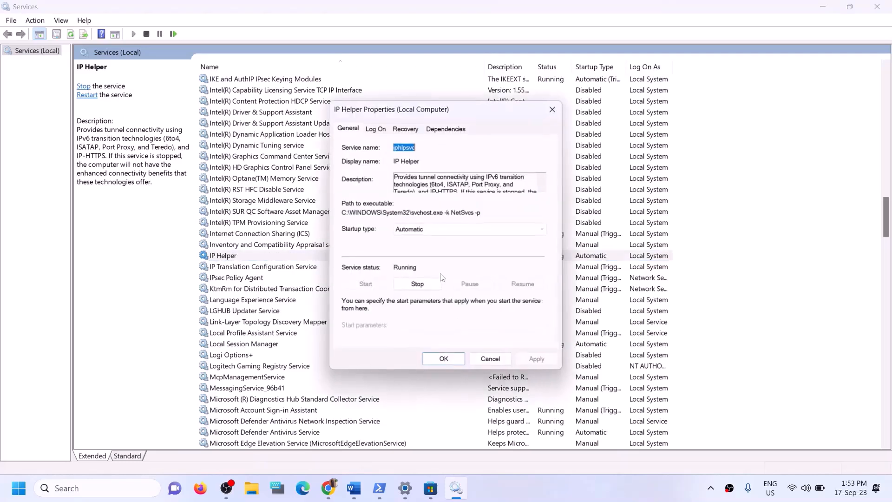
pyautogui.click(423, 230)
pyautogui.click(417, 255)
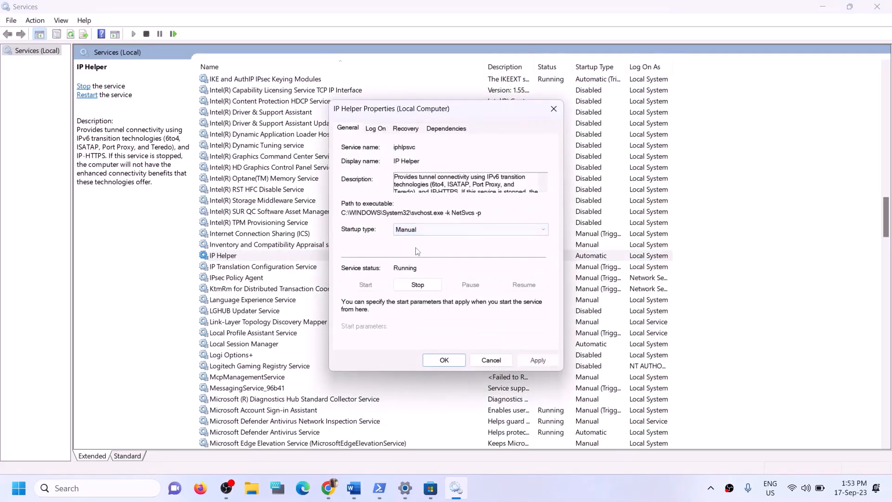
pyautogui.click(418, 230)
pyautogui.click(413, 247)
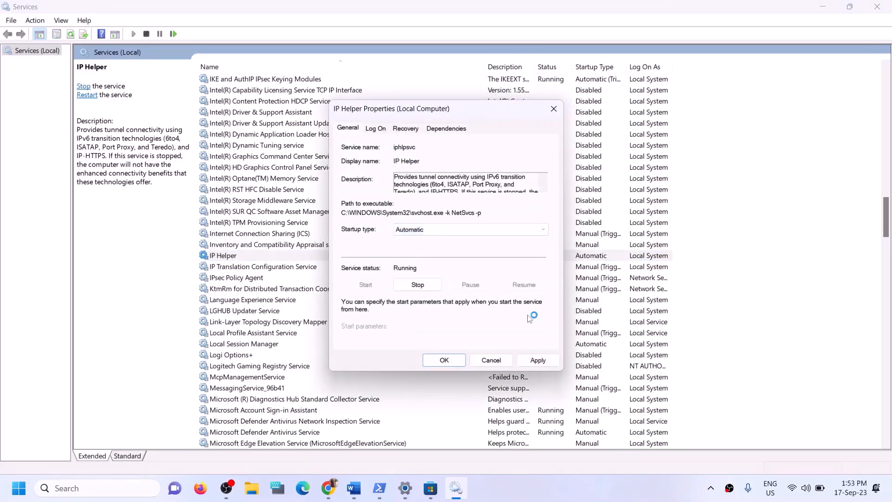
pyautogui.click(530, 362)
pyautogui.click(440, 360)
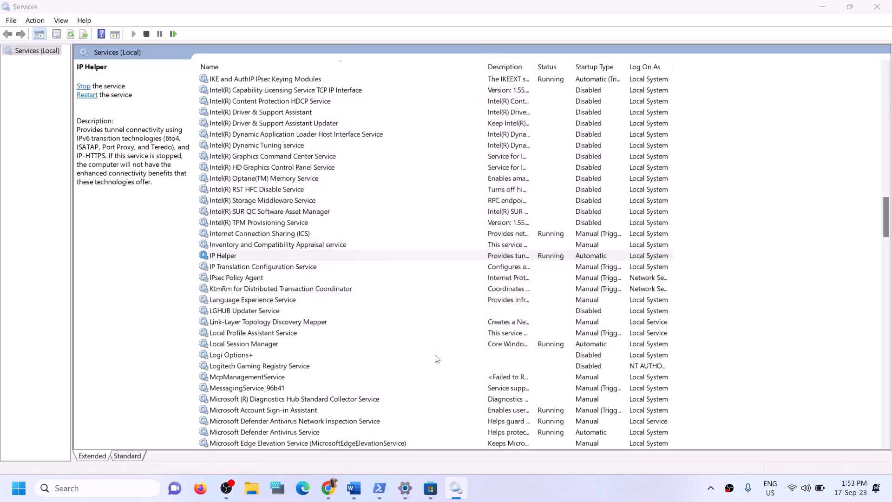
# Set the Xbox Accessory Management Service's startup type to Automatic and close its properties.
pyautogui.click(298, 359)
pyautogui.press('x')
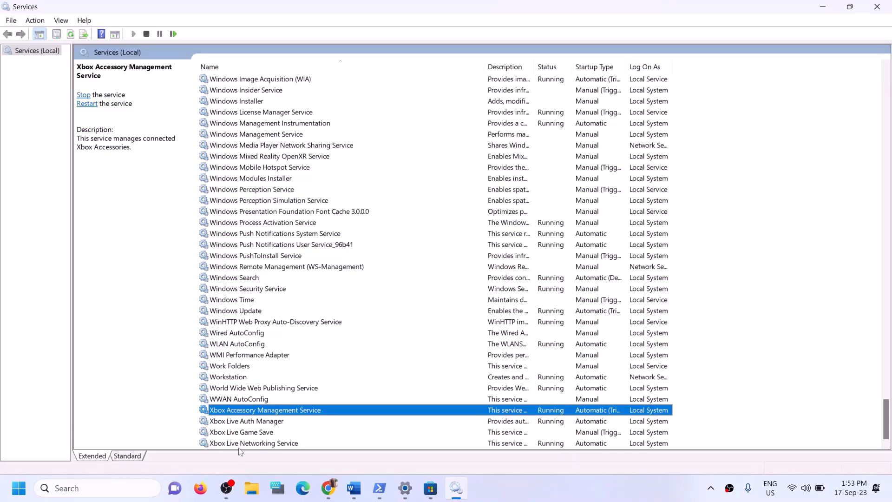
pyautogui.doubleClick(305, 411)
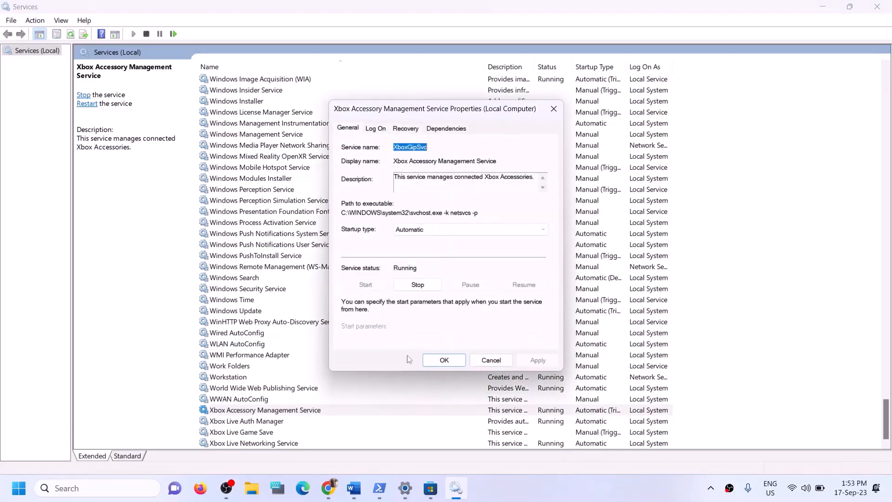
pyautogui.click(454, 234)
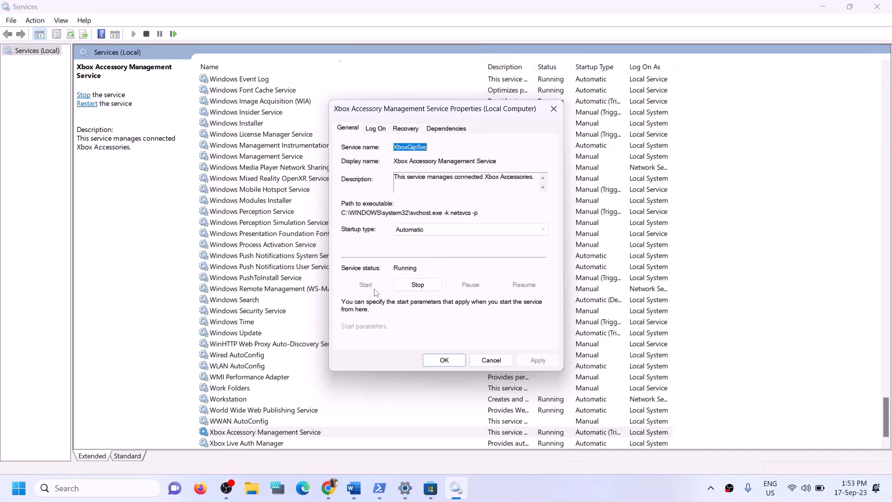
pyautogui.click(453, 360)
# Set the Xbox Live Auth Manager service's startup type to Automatic, apply it and close its properties.
pyautogui.scroll(-1, 258, 426)
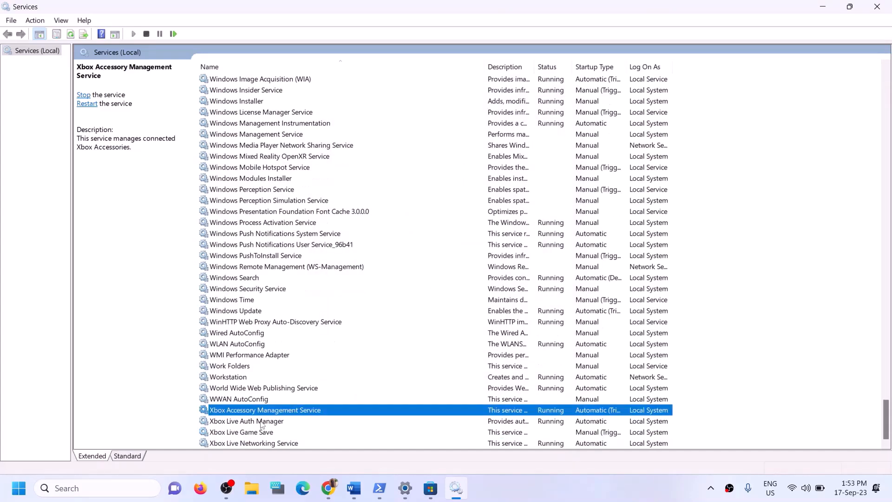
pyautogui.click(262, 421)
pyautogui.doubleClick(262, 421)
pyautogui.click(448, 233)
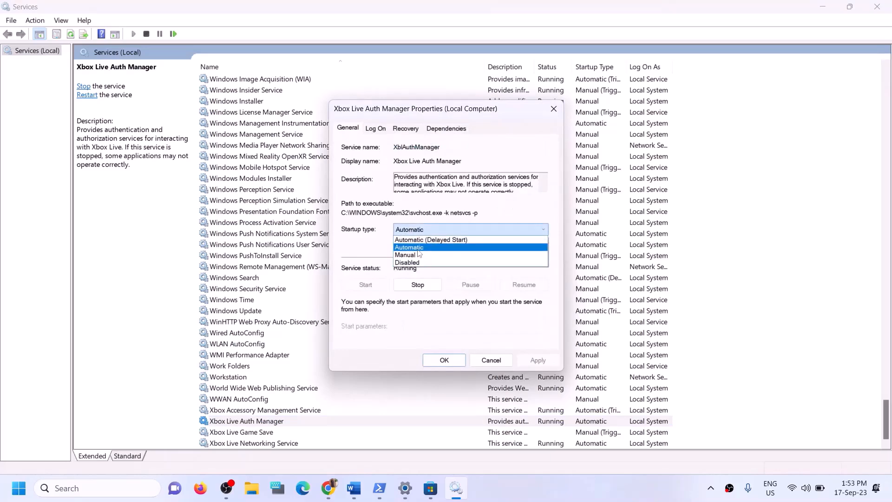
pyautogui.click(421, 251)
pyautogui.click(526, 359)
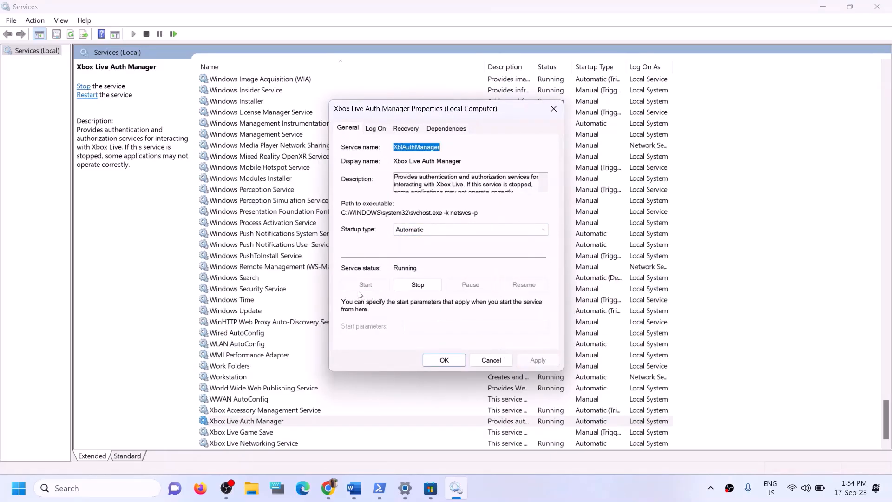
pyautogui.click(453, 363)
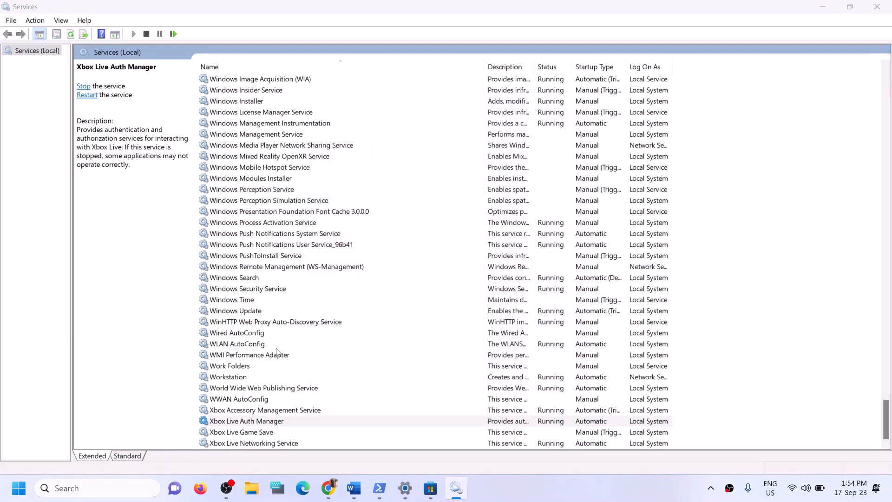
# Set the Xbox Live Game Save service's startup type to Automatic, apply it and start the service.
pyautogui.doubleClick(251, 432)
pyautogui.click(439, 228)
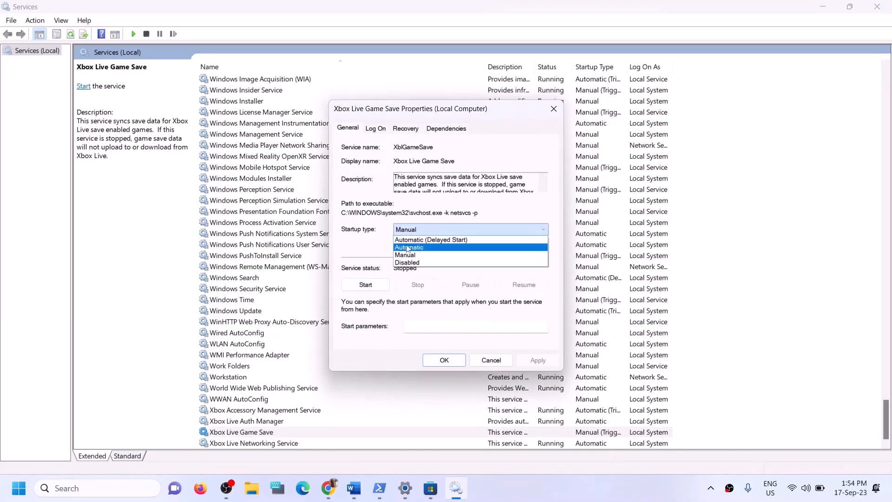
pyautogui.click(437, 247)
pyautogui.click(538, 361)
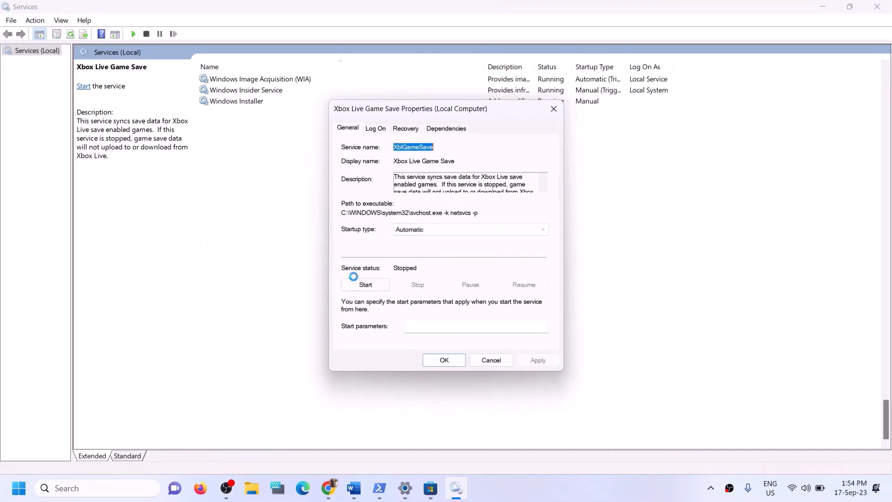
pyautogui.click(366, 285)
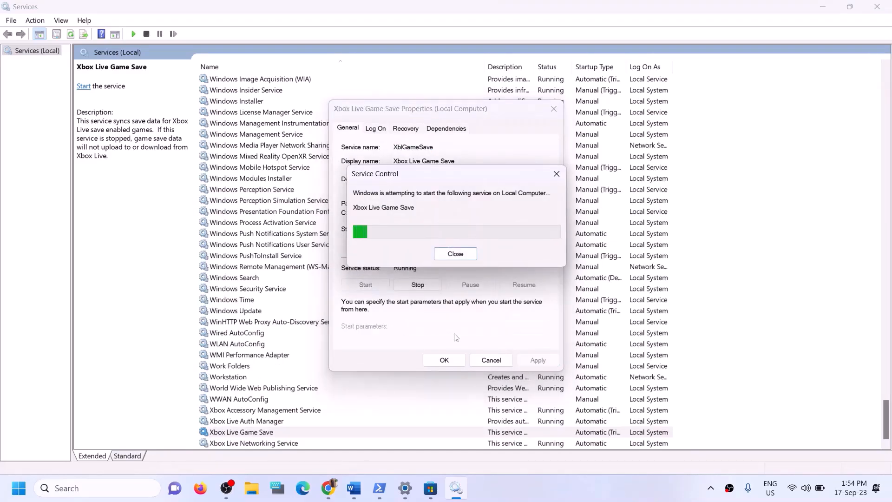
pyautogui.click(443, 364)
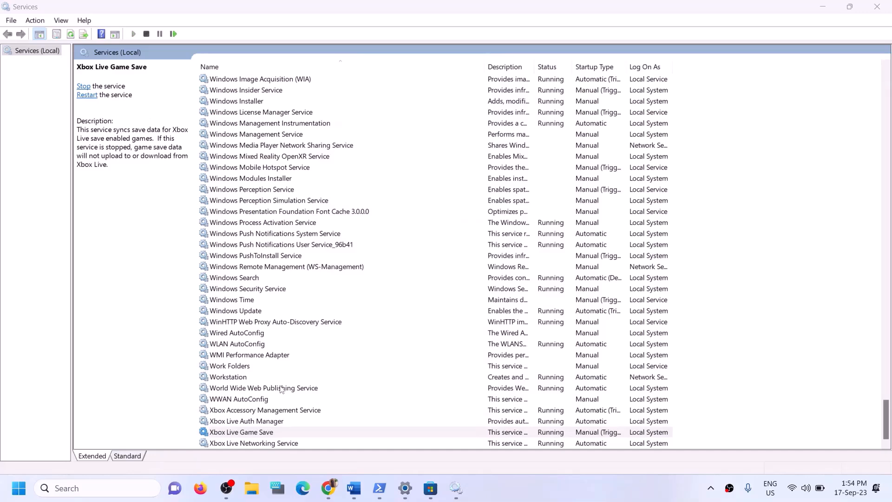
# Set the Xbox Live Networking Service's startup type to Automatic, apply it and close its properties.
pyautogui.doubleClick(265, 443)
pyautogui.click(439, 230)
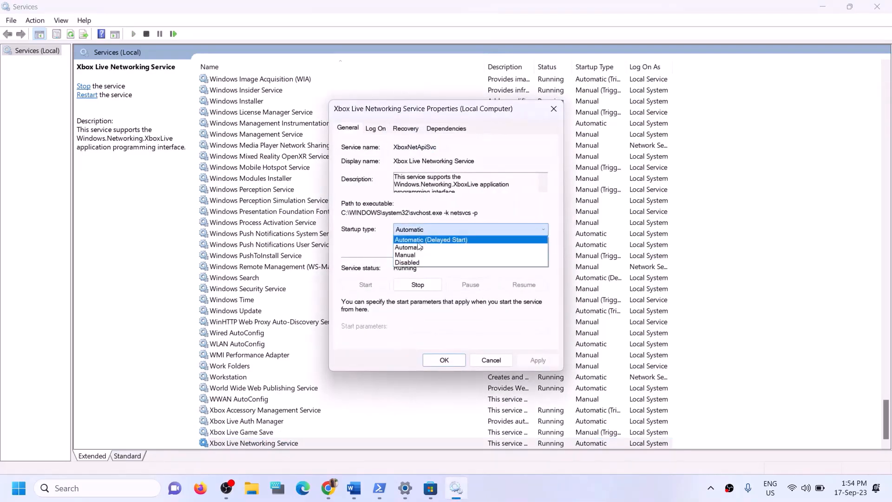
pyautogui.click(419, 247)
pyautogui.click(538, 361)
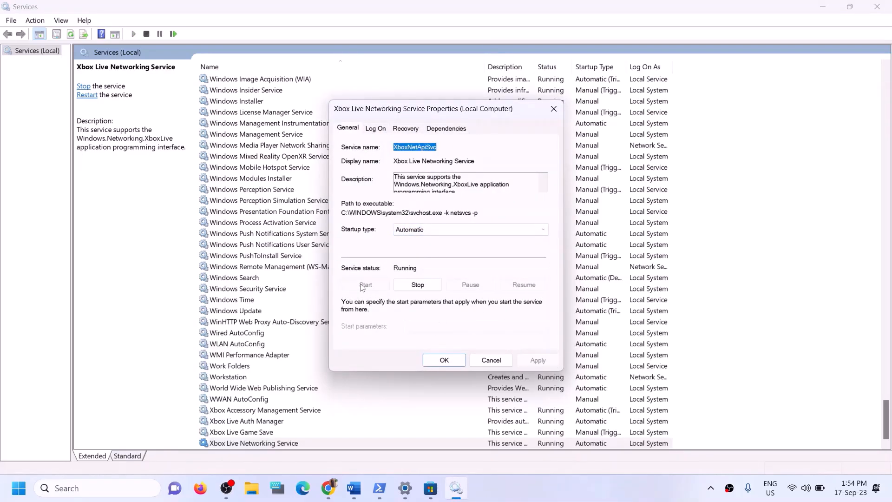
pyautogui.click(437, 364)
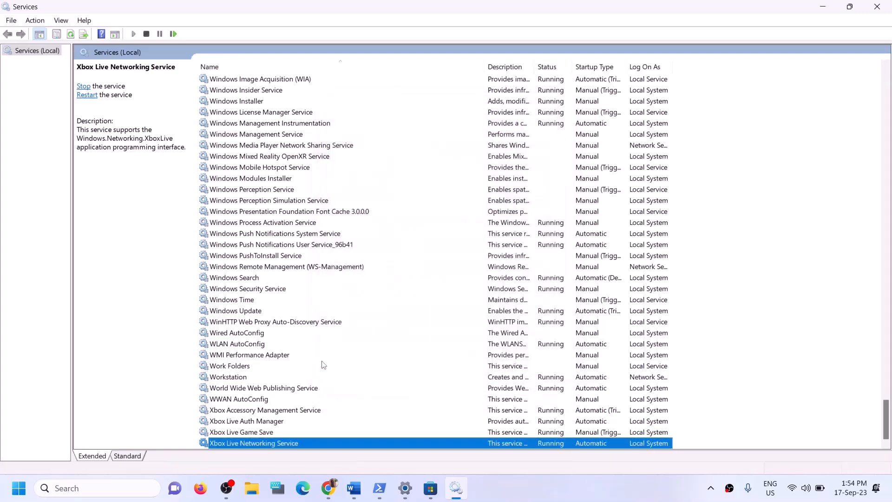
# Set the Windows Update service's startup type to Automatic, apply it and close its properties.
pyautogui.click(256, 312)
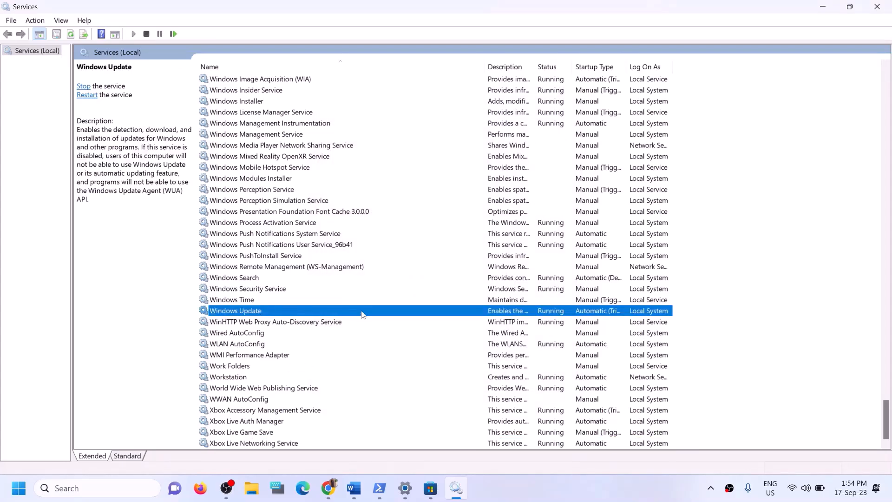
pyautogui.doubleClick(362, 315)
pyautogui.click(435, 230)
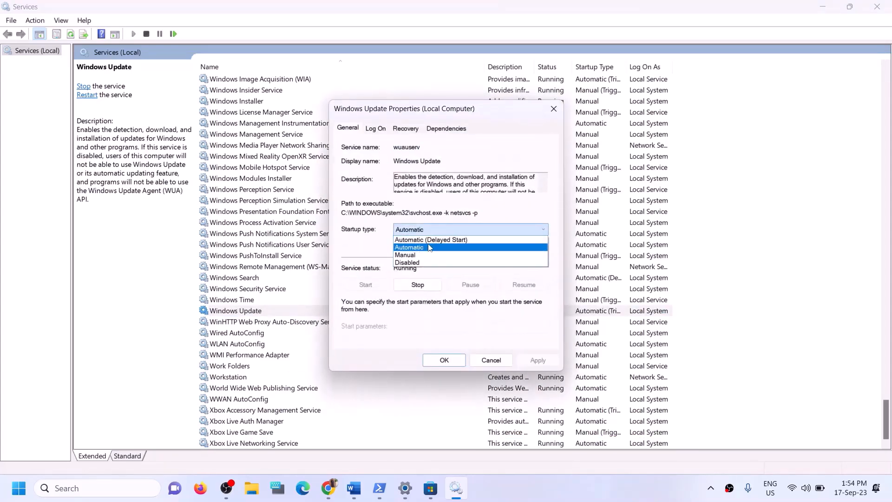
pyautogui.click(429, 248)
pyautogui.click(538, 362)
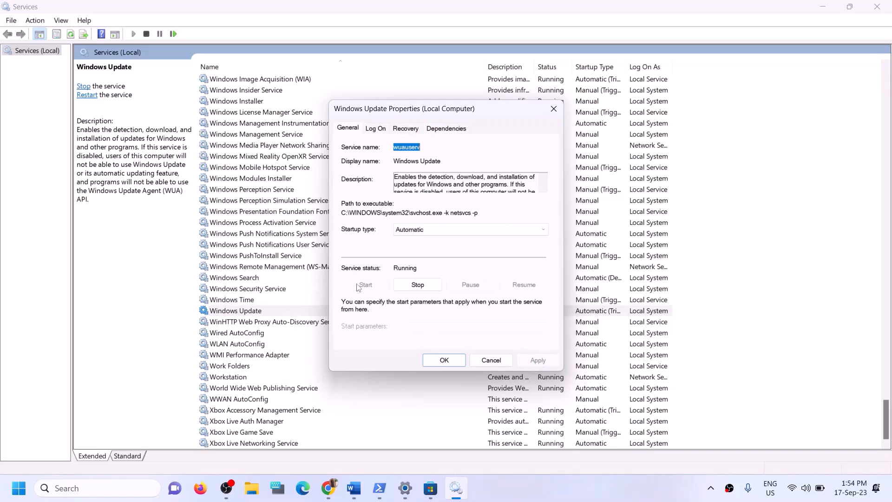
pyautogui.click(444, 360)
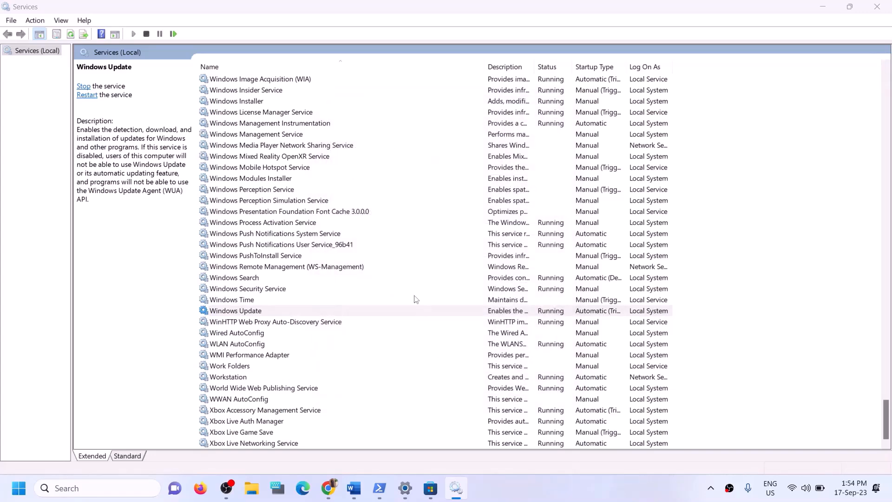
# Find the two Gaming Services entries in the services list and check their status, startup type and available service actions.
pyautogui.click(302, 246)
pyautogui.press('g')
pyautogui.scroll(3, 359, 247)
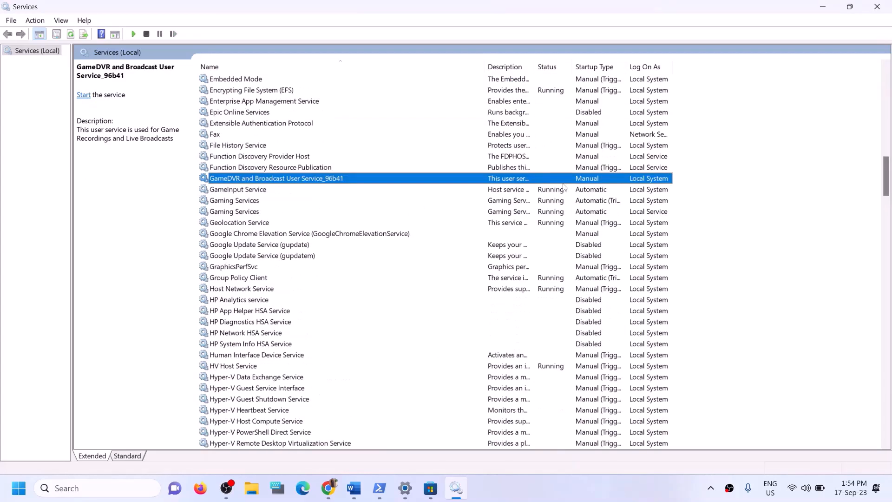
pyautogui.click(540, 203)
pyautogui.click(539, 213)
pyautogui.click(538, 205)
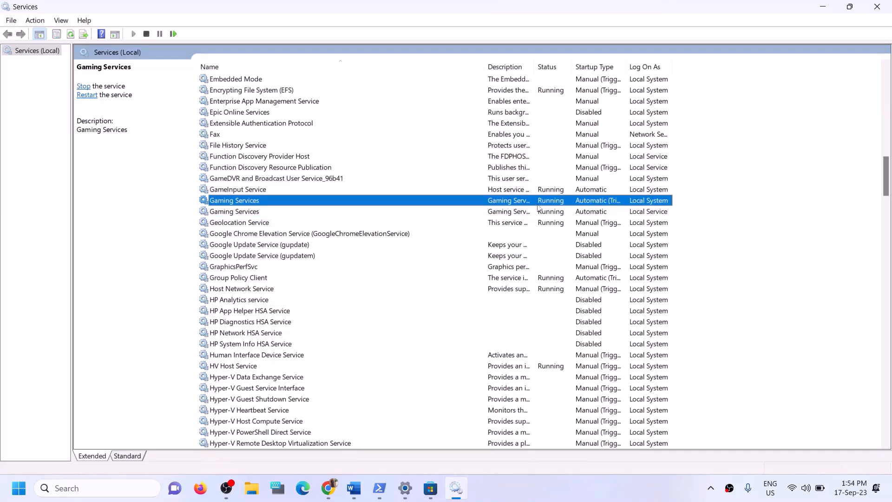
pyautogui.click(546, 212)
pyautogui.click(545, 205)
pyautogui.click(542, 213)
pyautogui.click(545, 205)
pyautogui.rightClick(544, 204)
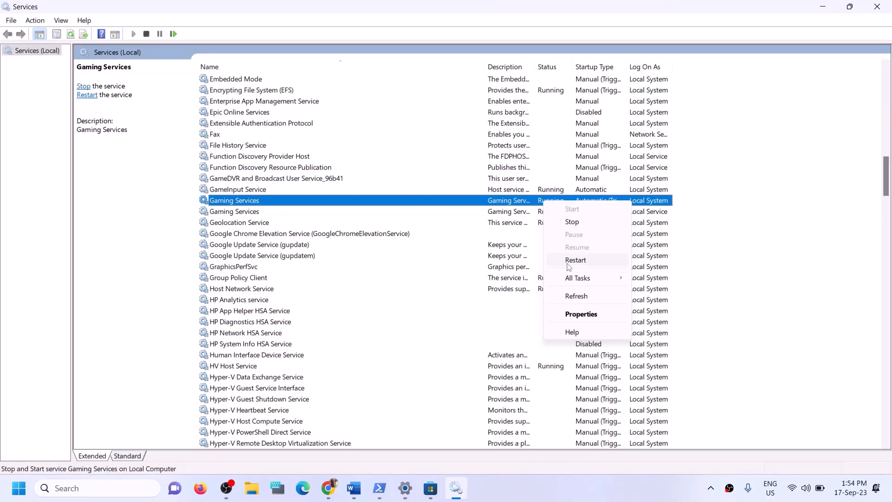
pyautogui.click(495, 204)
pyautogui.click(557, 216)
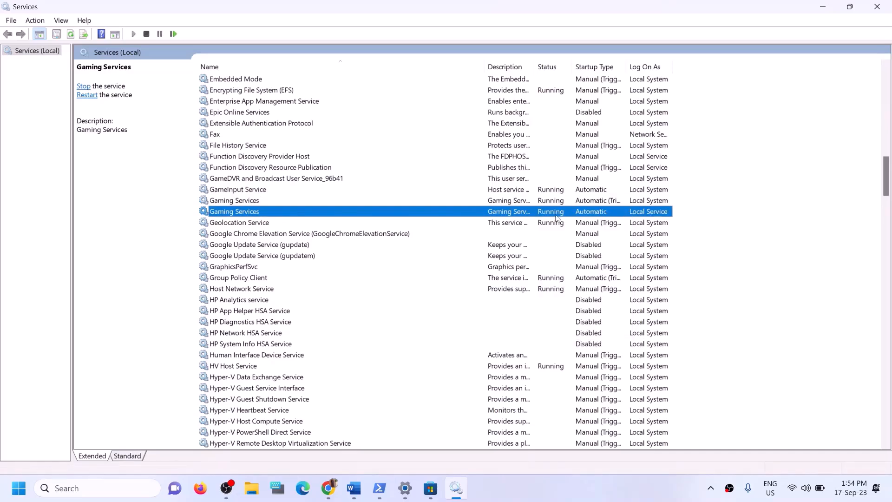
# Stop both Gaming Services entries, the Local System one first and the Local Service one second.
pyautogui.click(556, 204)
pyautogui.rightClick(550, 203)
pyautogui.click(577, 222)
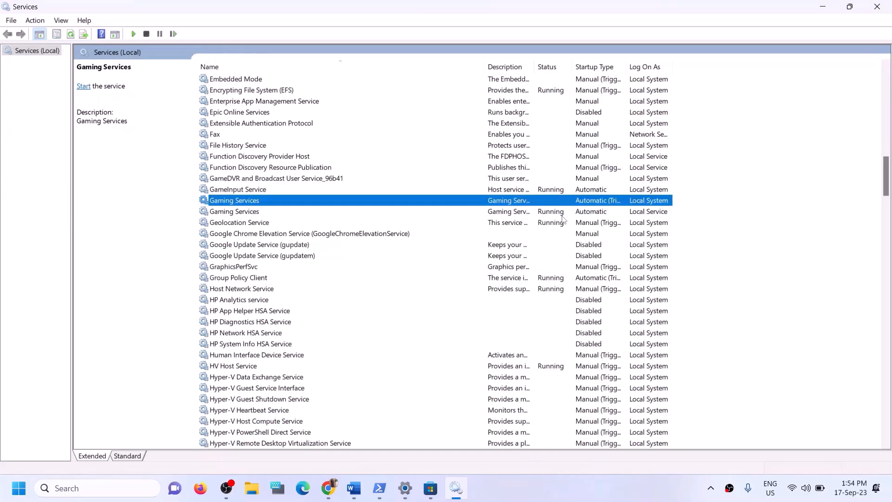
pyautogui.click(519, 215)
pyautogui.rightClick(519, 216)
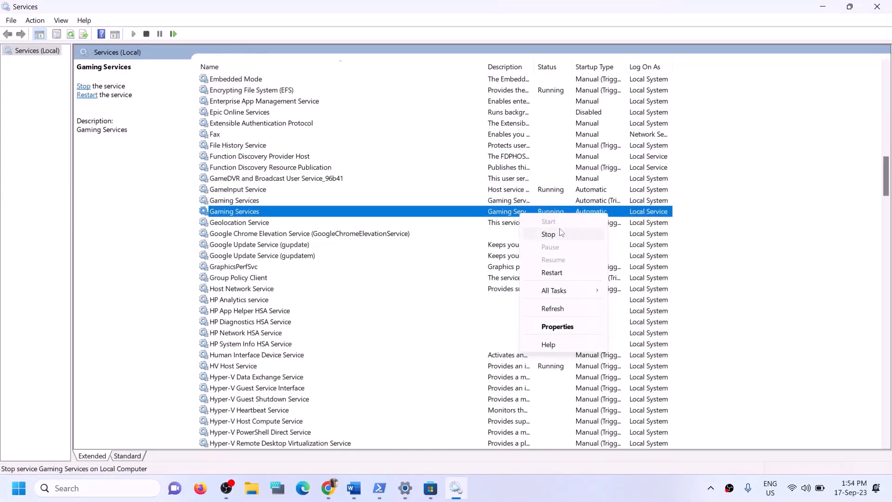
pyautogui.click(561, 233)
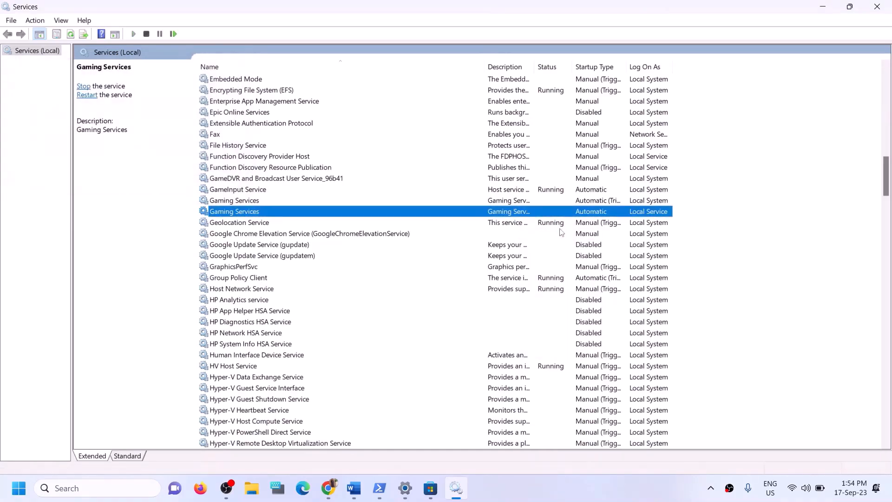
pyautogui.click(498, 203)
pyautogui.rightClick(509, 205)
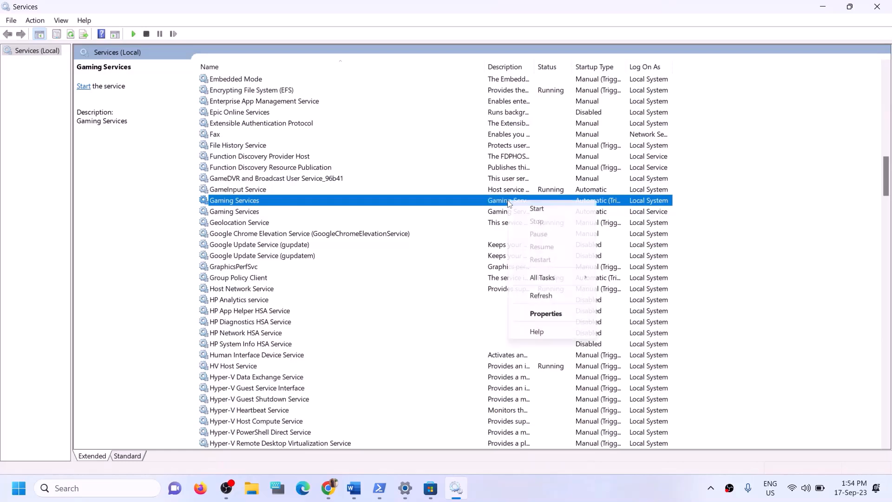
pyautogui.click(250, 213)
pyautogui.click(249, 204)
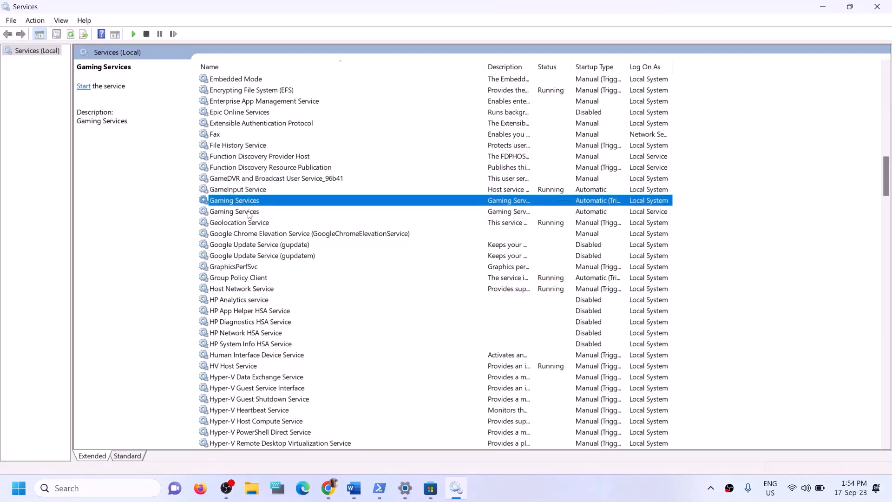
pyautogui.click(248, 213)
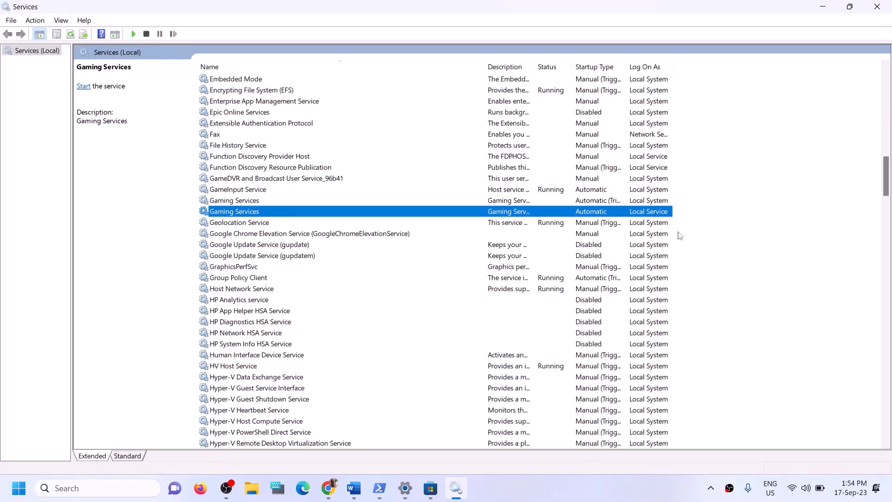
# Start both Gaming Services entries again, the Local System one first and the Local Service one second.
pyautogui.click(498, 202)
pyautogui.rightClick(504, 203)
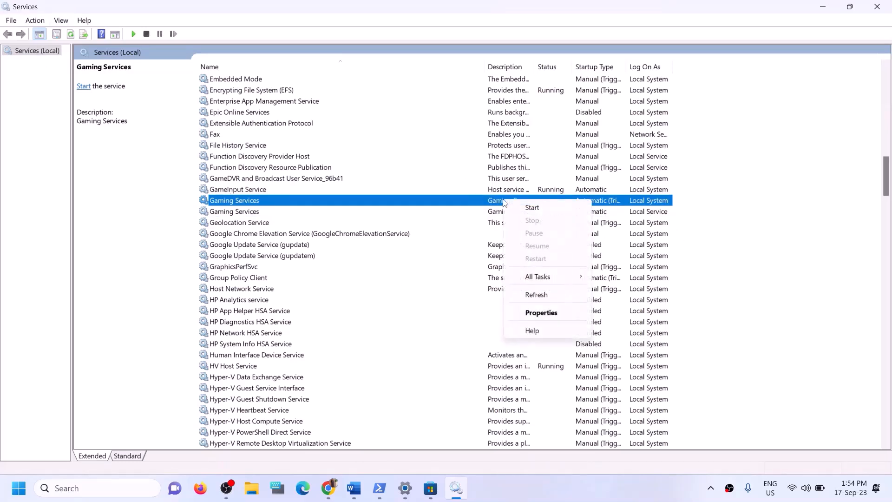
pyautogui.click(520, 207)
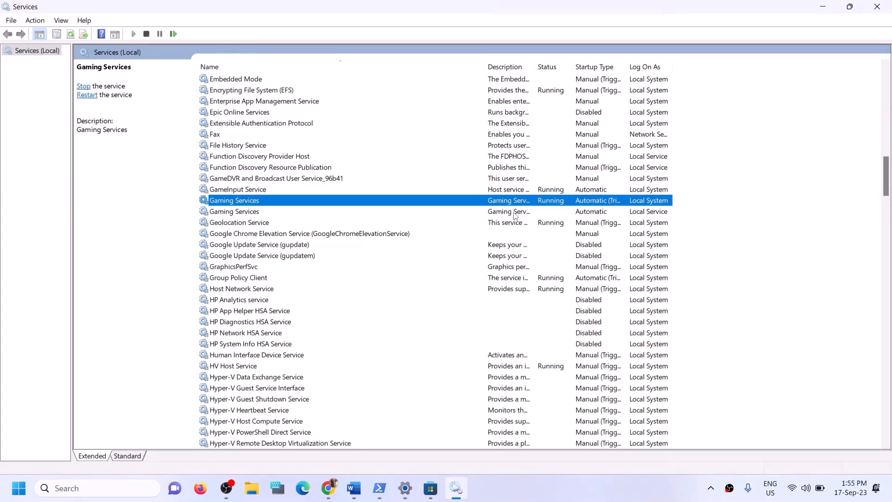
pyautogui.click(515, 215)
pyautogui.rightClick(515, 214)
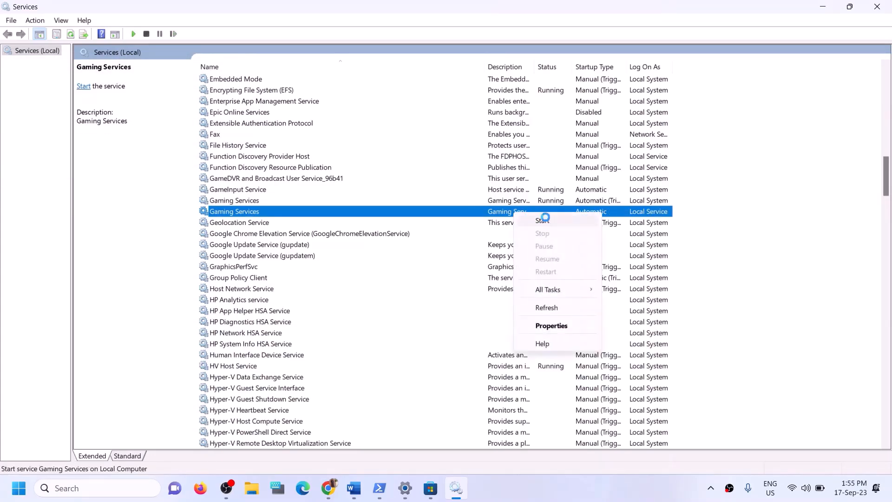
pyautogui.click(546, 220)
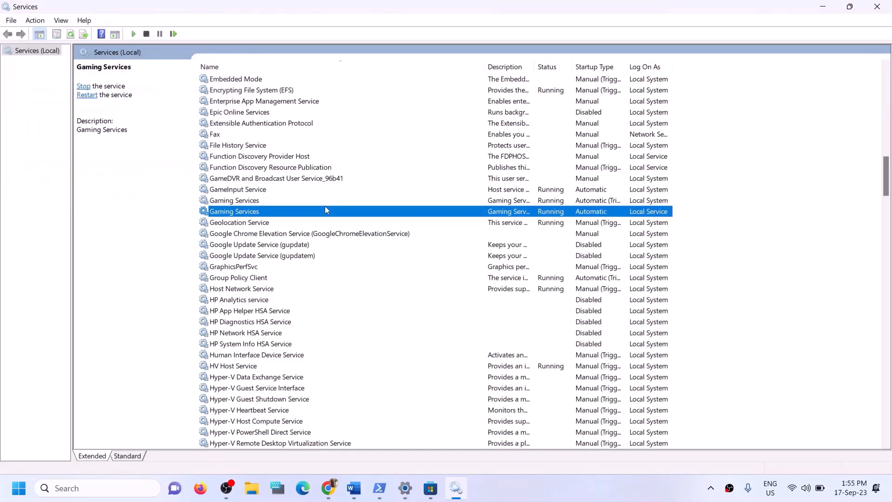
# Set the Microsoft Store Install Service's startup type to Automatic, apply it and close its properties.
pyautogui.click(310, 201)
pyautogui.press('m')
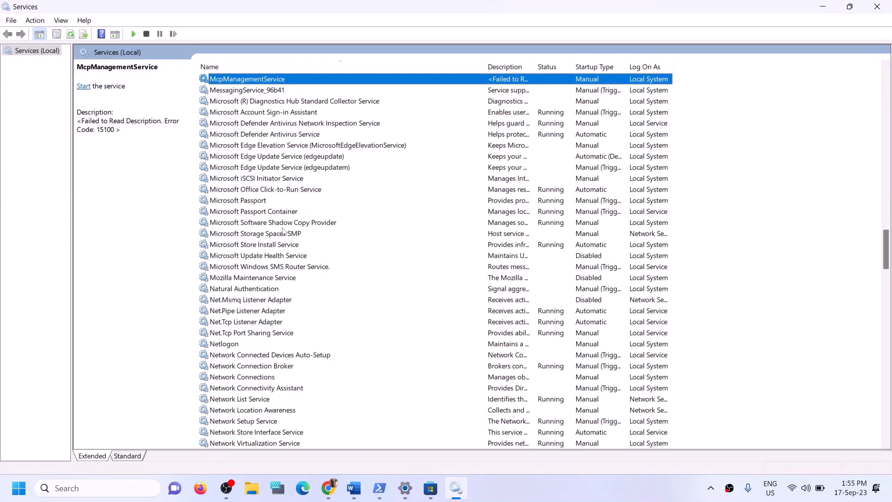
pyautogui.click(272, 244)
pyautogui.doubleClick(363, 249)
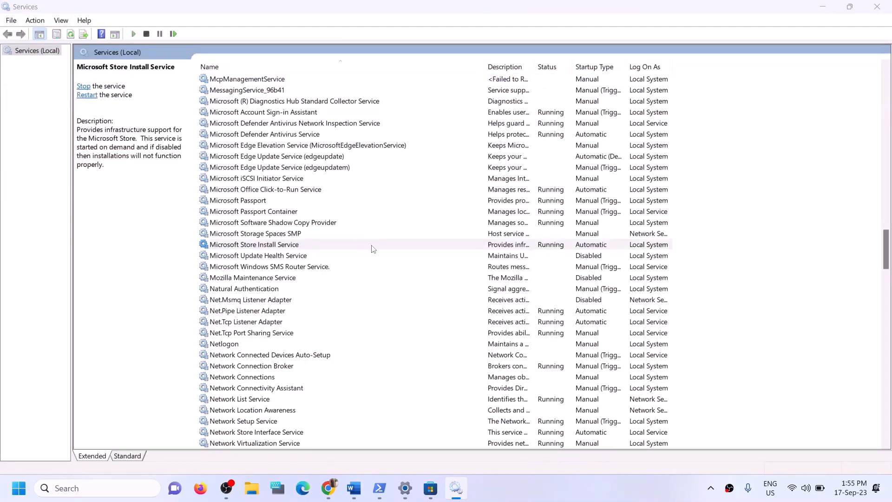
pyautogui.click(432, 228)
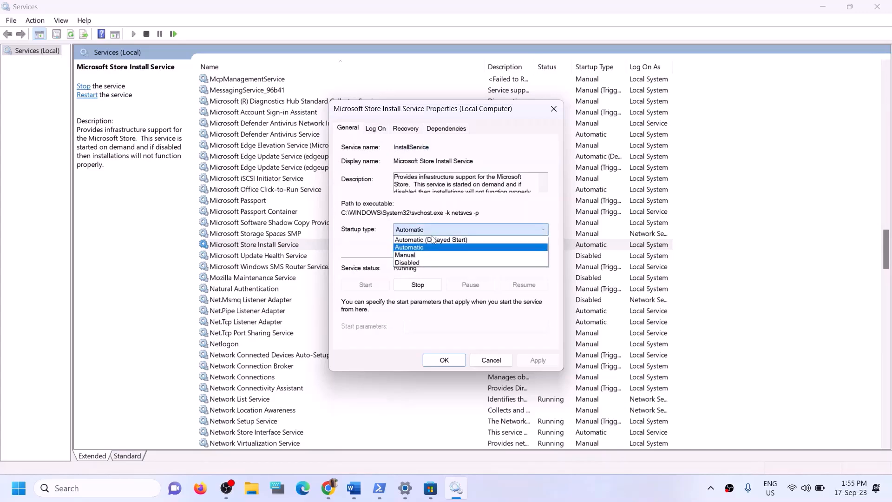
pyautogui.click(426, 250)
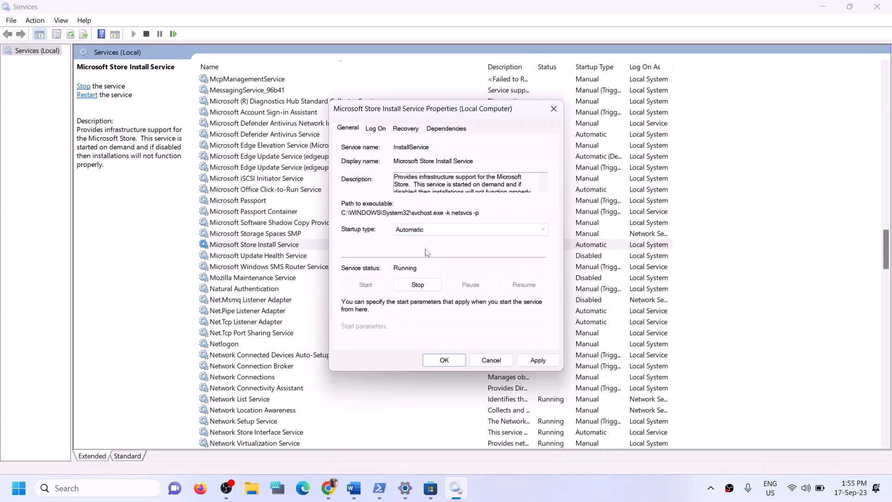
pyautogui.click(538, 361)
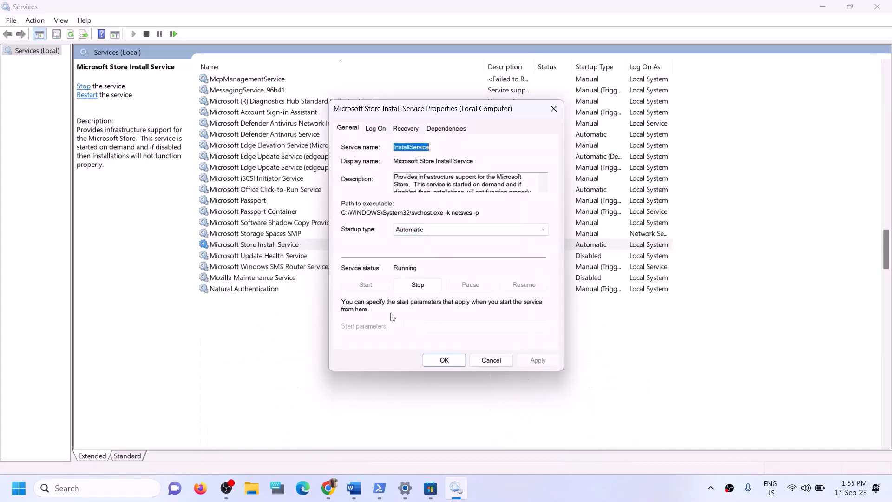
pyautogui.click(444, 360)
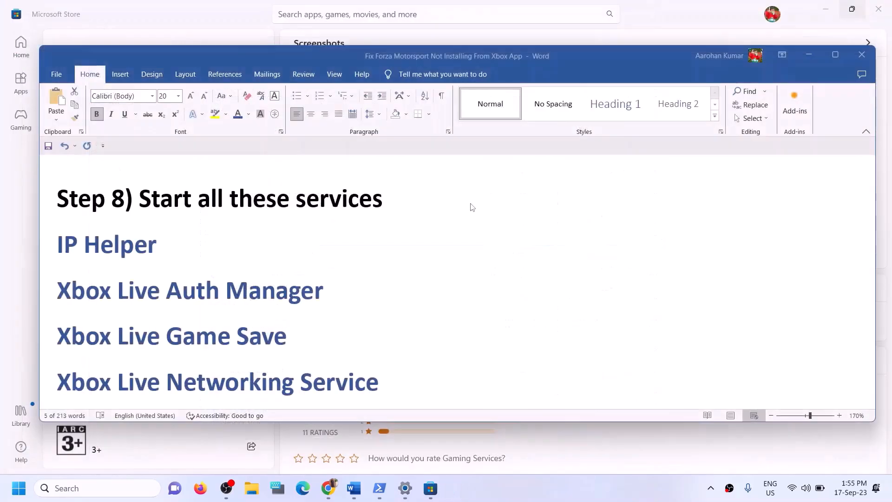
# Following step 9 of the Word guide, switch to Windows Update in Settings, check for updates and close Settings.
pyautogui.click(467, 228)
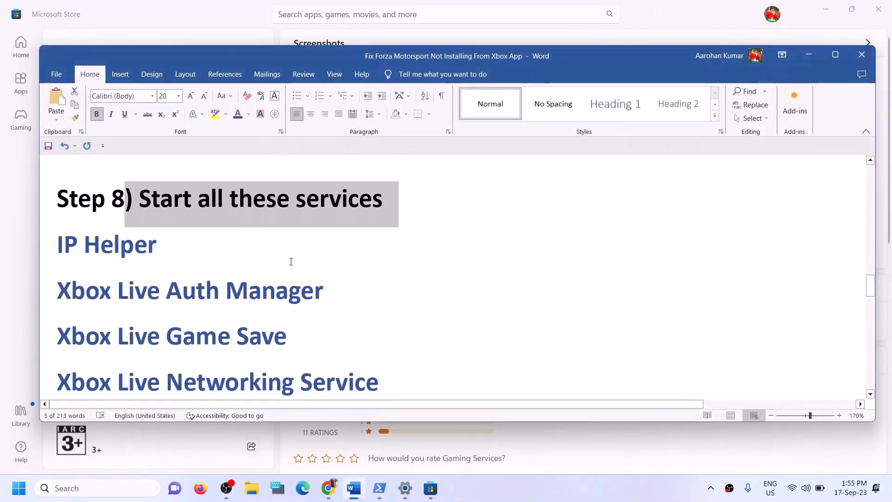
pyautogui.scroll(-6, 284, 263)
pyautogui.scroll(-1, 290, 261)
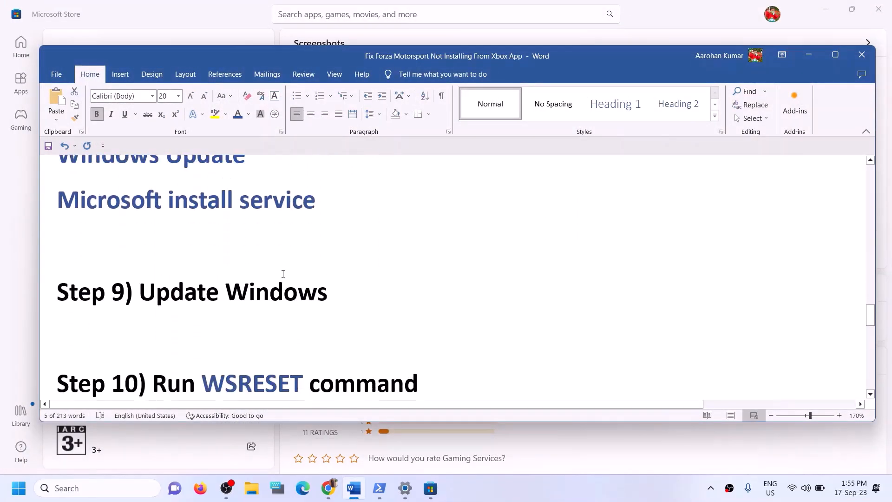
pyautogui.scroll(1, 291, 261)
pyautogui.moveTo(140, 328); pyautogui.dragTo(405, 325)
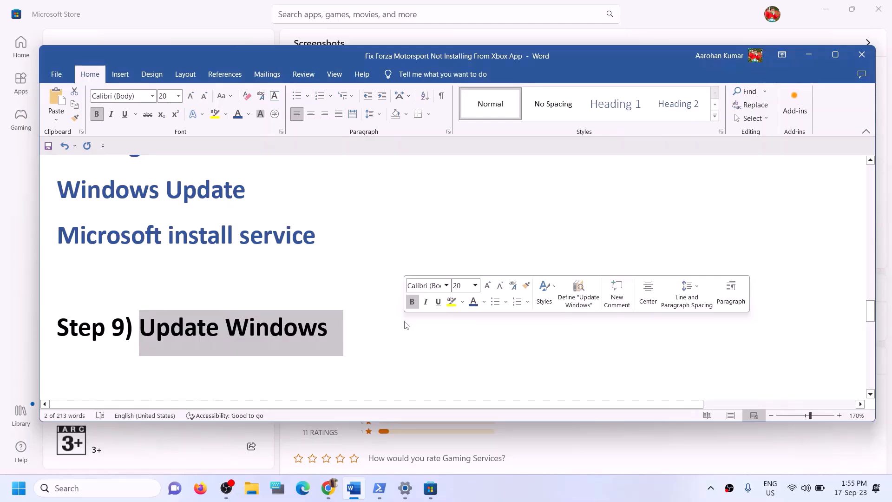
pyautogui.press('super+i')
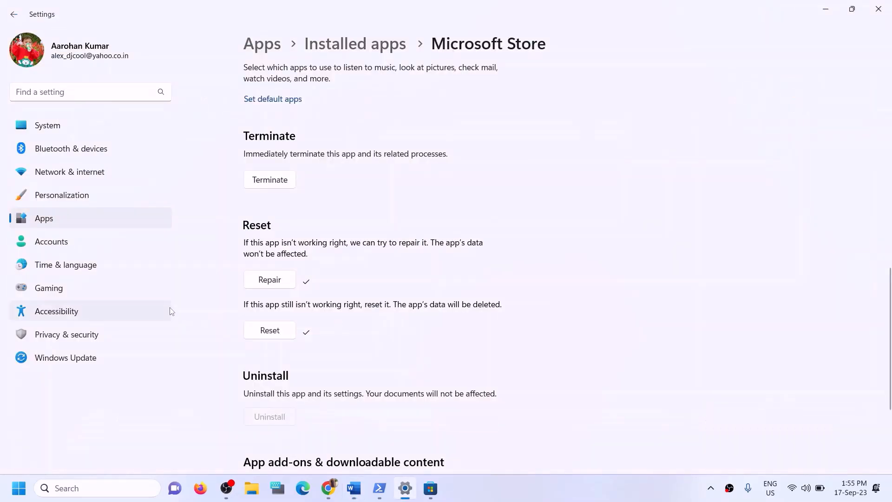
pyautogui.click(97, 358)
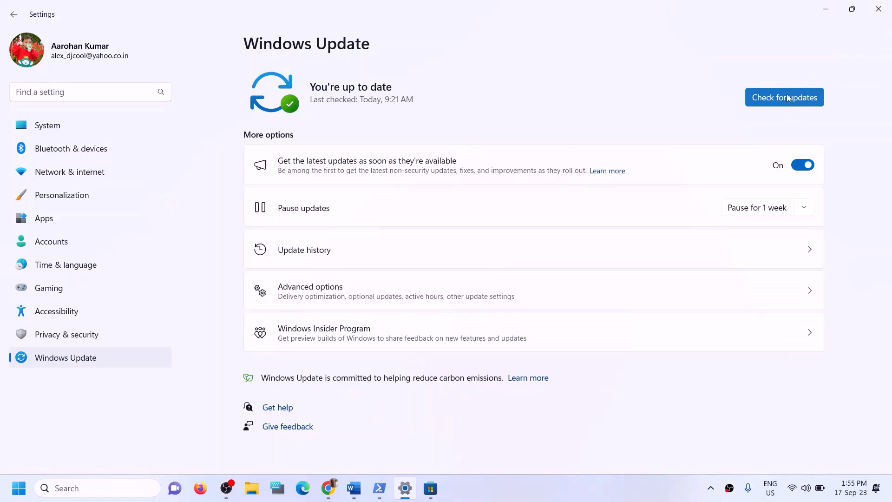
pyautogui.click(787, 95)
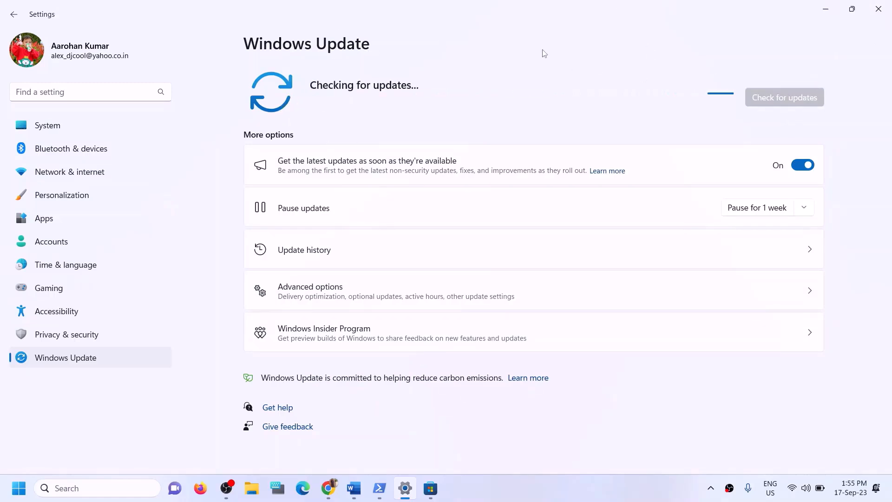
pyautogui.click(879, 10)
# Copy the WSRESET command from step 10 of the Word guide and run it through Windows search.
pyautogui.scroll(-3, 259, 311)
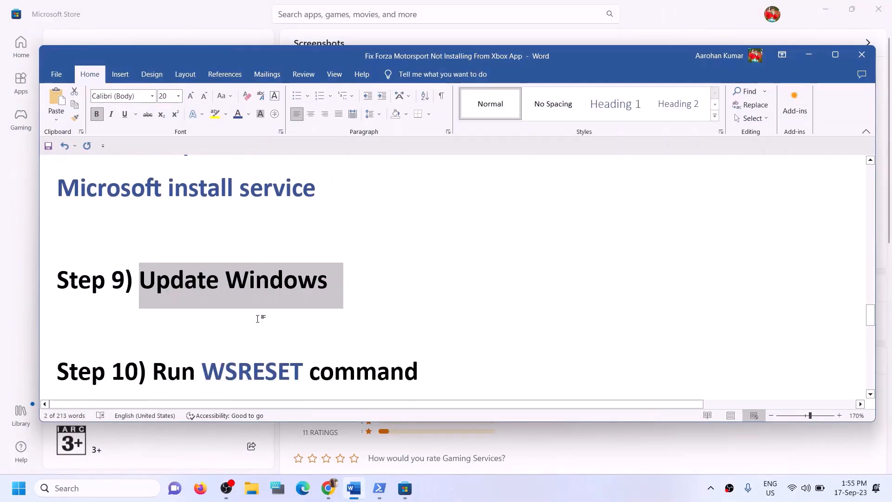
pyautogui.scroll(1, 257, 277)
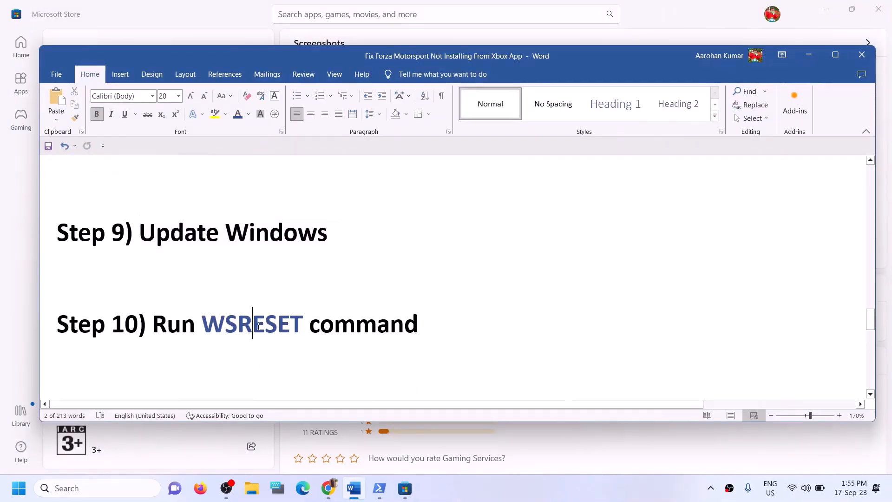
pyautogui.doubleClick(257, 324)
pyautogui.hotkey('ctrl', 'c')
pyautogui.click(121, 495)
pyautogui.hotkey('ctrl', 'v')
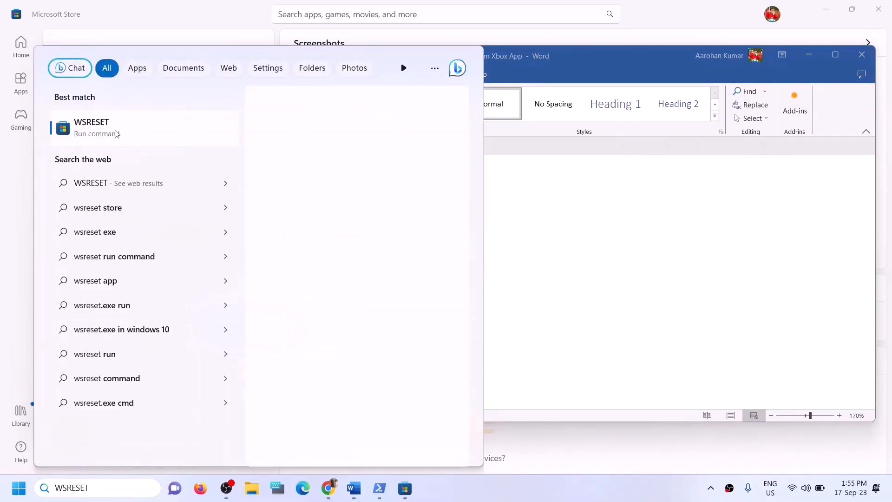
pyautogui.press('Return')
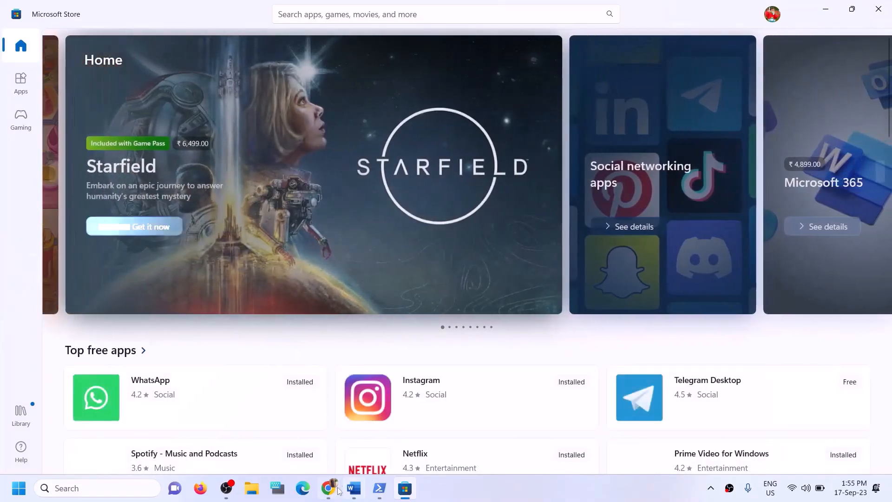
# Return to step 11 of the Word guide, find the Xbox app through Windows search and uninstall it.
pyautogui.click(361, 498)
pyautogui.scroll(-4, 254, 335)
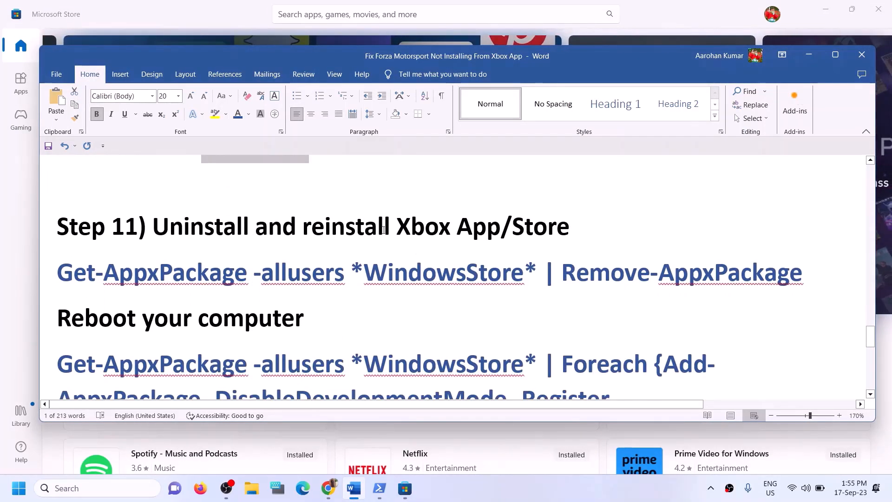
pyautogui.moveTo(384, 230); pyautogui.dragTo(599, 225)
pyautogui.click(103, 279)
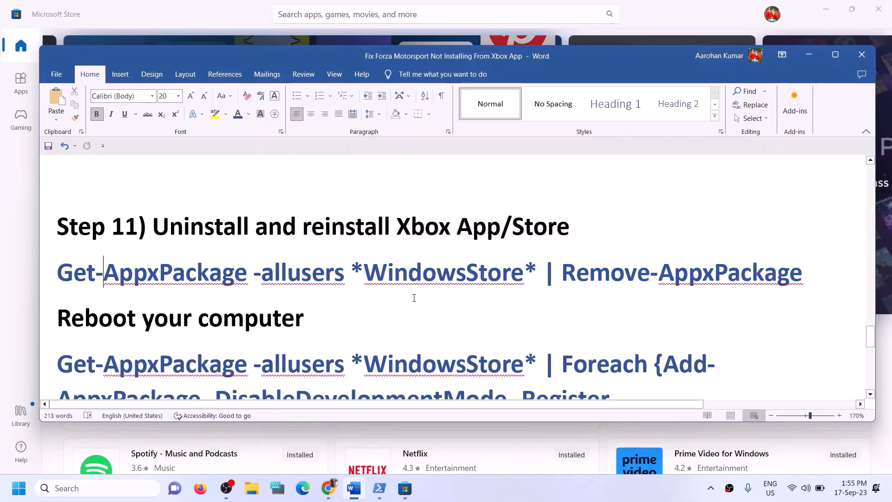
pyautogui.scroll(-1, 414, 298)
pyautogui.scroll(1, 414, 295)
pyautogui.click(92, 489)
pyautogui.write('x')
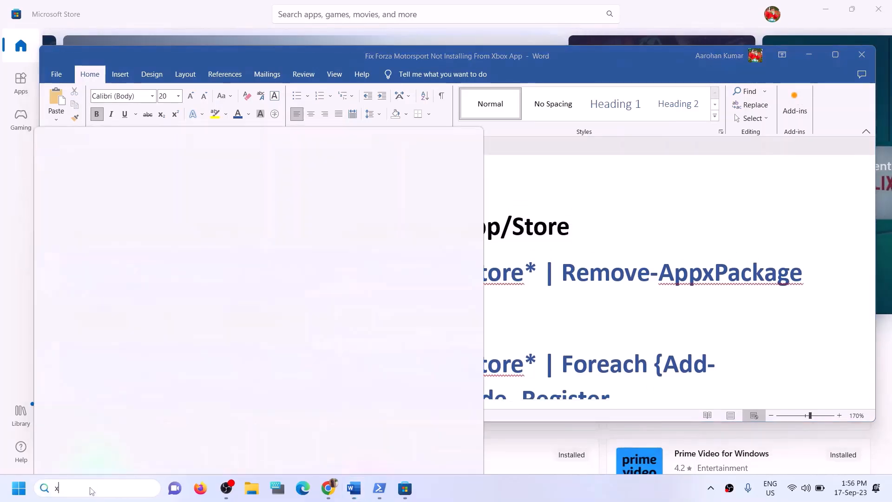
pyautogui.write('box')
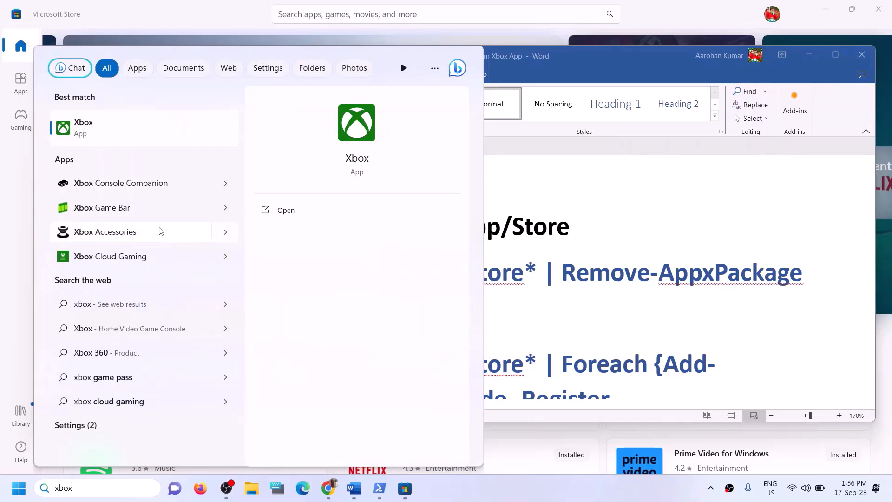
pyautogui.rightClick(108, 141)
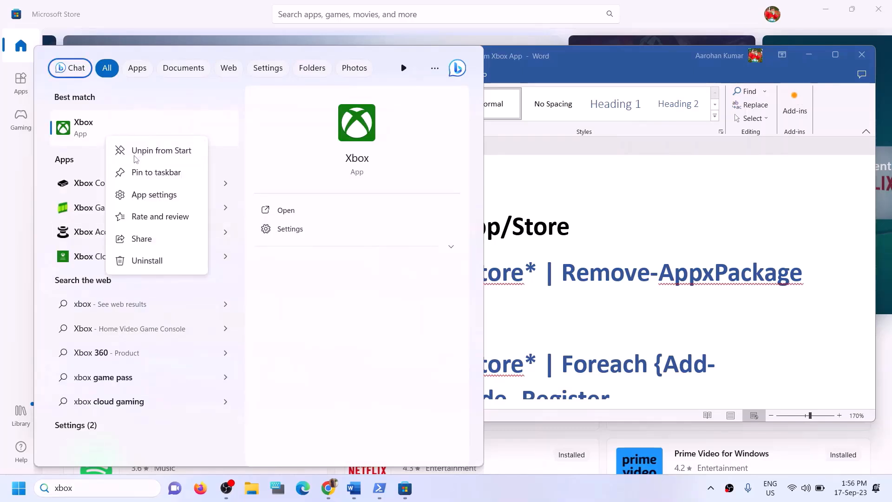
pyautogui.click(146, 261)
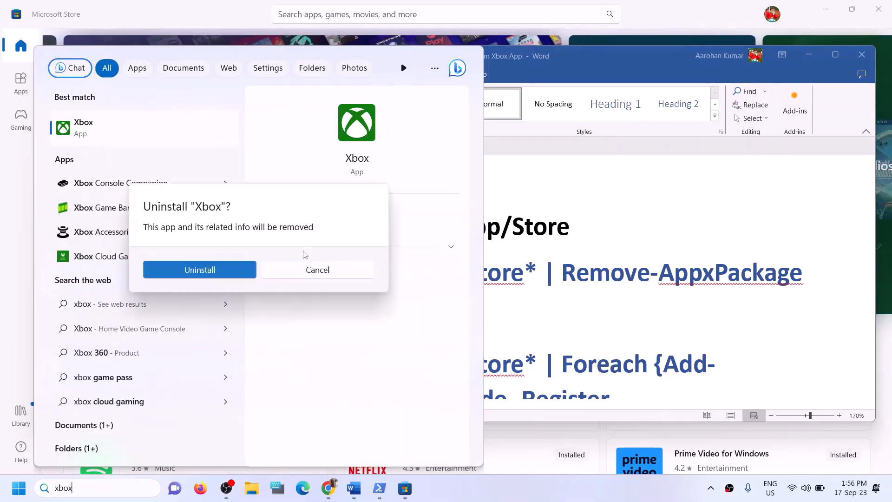
pyautogui.click(189, 271)
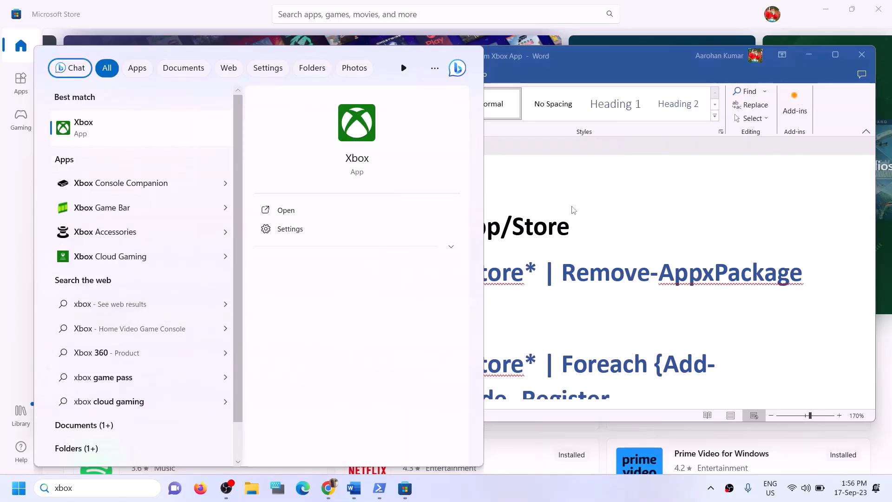
# Copy the command Get-AppxPackage -allusers *WindowsStore* | Remove-AppxPackage from Step 11 of the Word document.
pyautogui.click(534, 225)
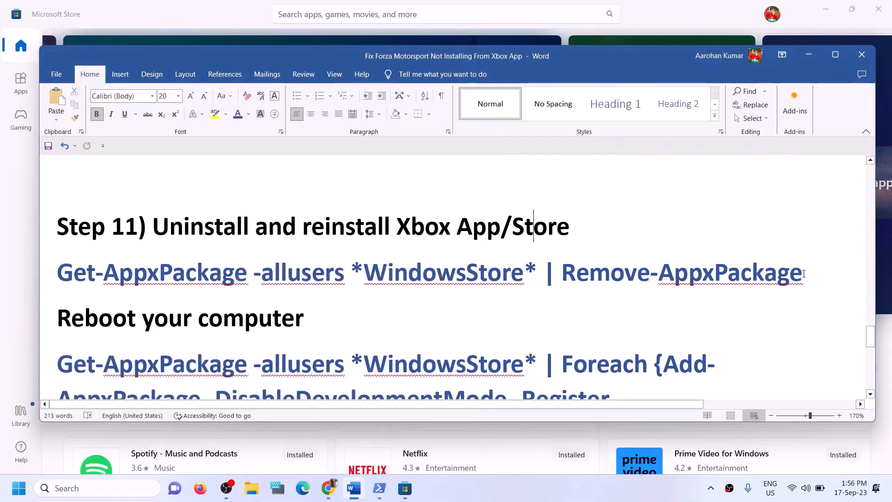
pyautogui.moveTo(818, 276); pyautogui.dragTo(101, 277)
pyautogui.rightClick(101, 277)
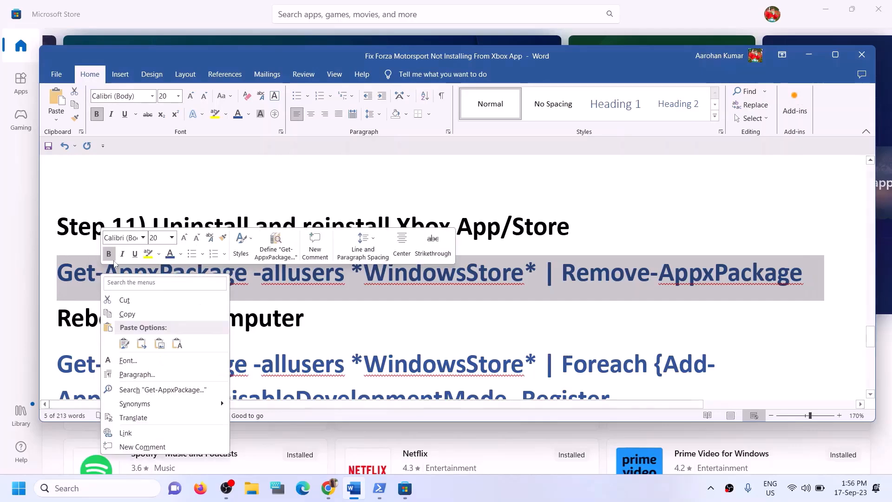
pyautogui.click(131, 316)
# Open Windows PowerShell as administrator and run the copied Remove-AppxPackage command to uninstall the Microsoft Store.
pyautogui.click(121, 494)
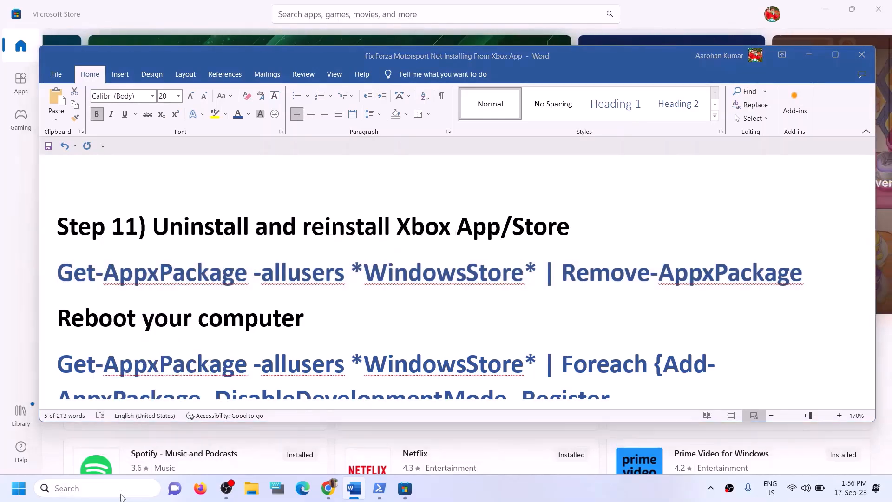
pyautogui.write('powe')
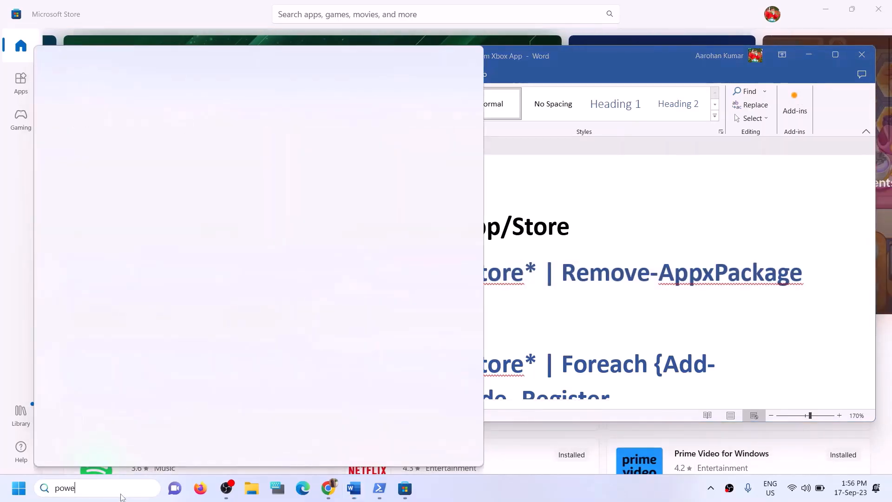
pyautogui.write('rshell')
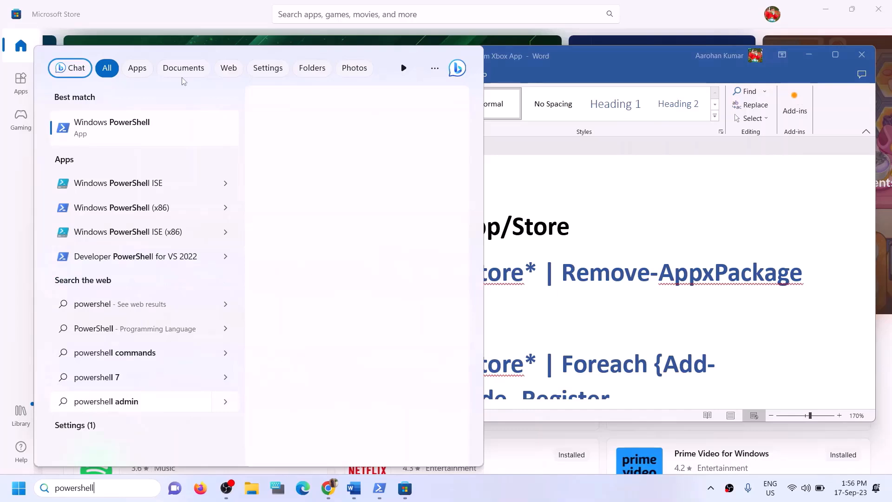
pyautogui.rightClick(169, 134)
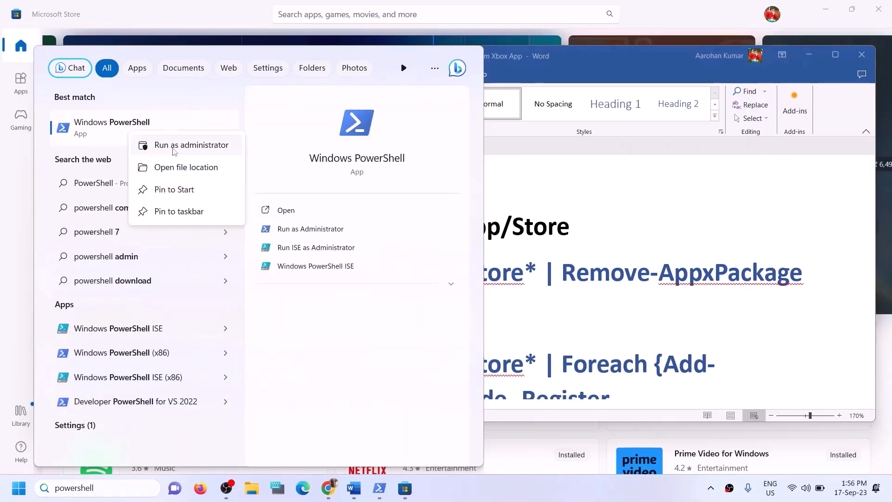
pyautogui.click(174, 147)
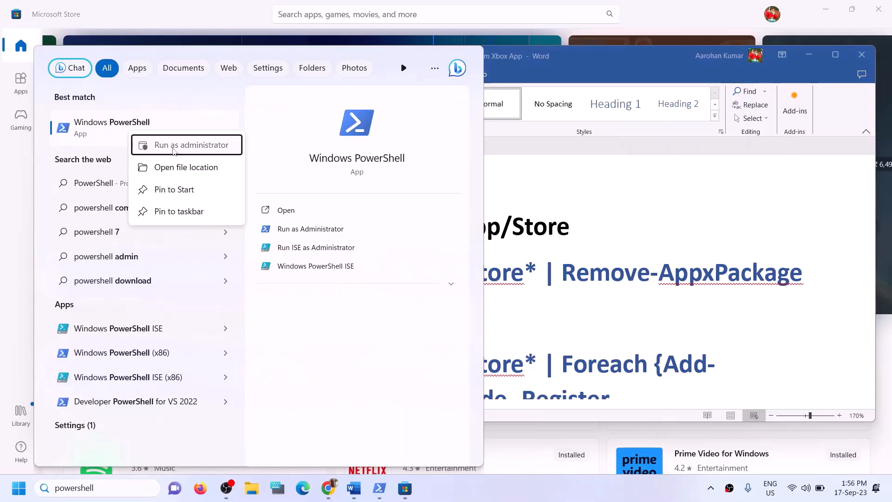
pyautogui.click(394, 341)
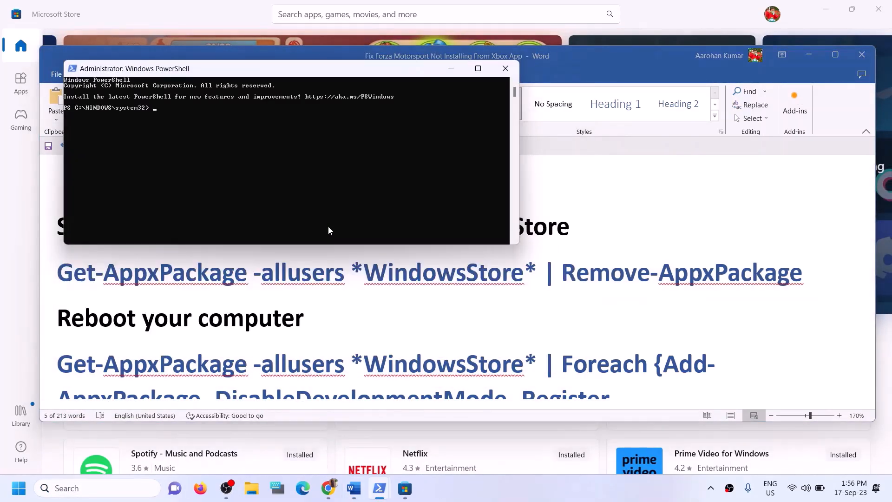
pyautogui.rightClick(328, 227)
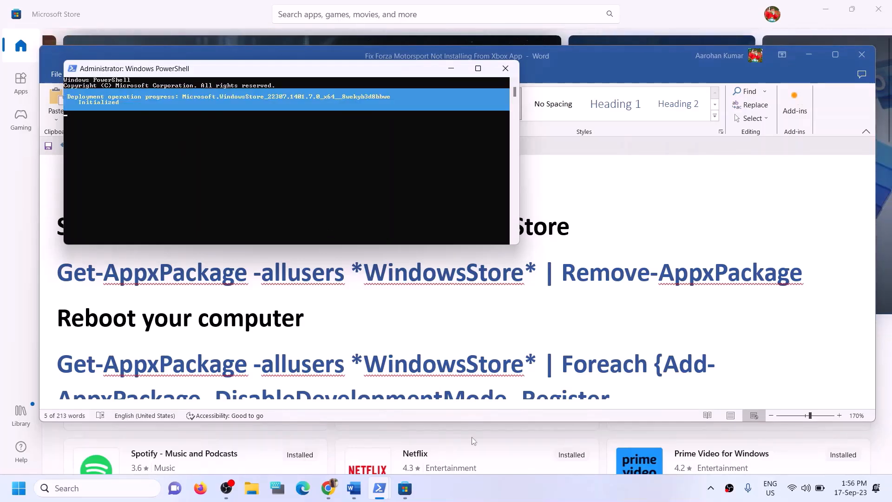
pyautogui.click(194, 13)
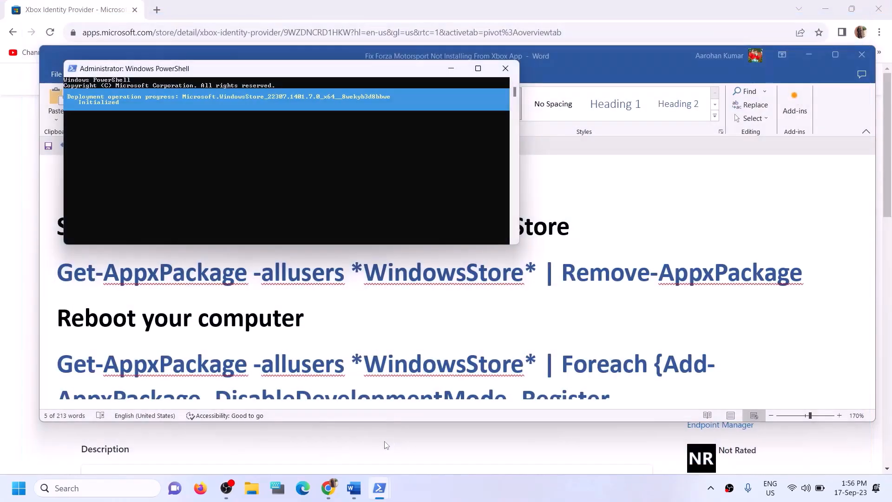
# Copy the Get-AppxPackage -allusers *WindowsStore* | Foreach {Add-AppxPackage -DisableDevelopmentMode -Register …} command from the Word document.
pyautogui.click(345, 315)
pyautogui.scroll(-1, 233, 288)
pyautogui.moveTo(84, 277); pyautogui.dragTo(331, 269)
pyautogui.scroll(-1, 537, 341)
pyautogui.moveTo(538, 342); pyautogui.dragTo(80, 280)
# Check the PowerShell window and highlight the "Reboot your computer" line in the Word document.
pyautogui.moveTo(379, 488)
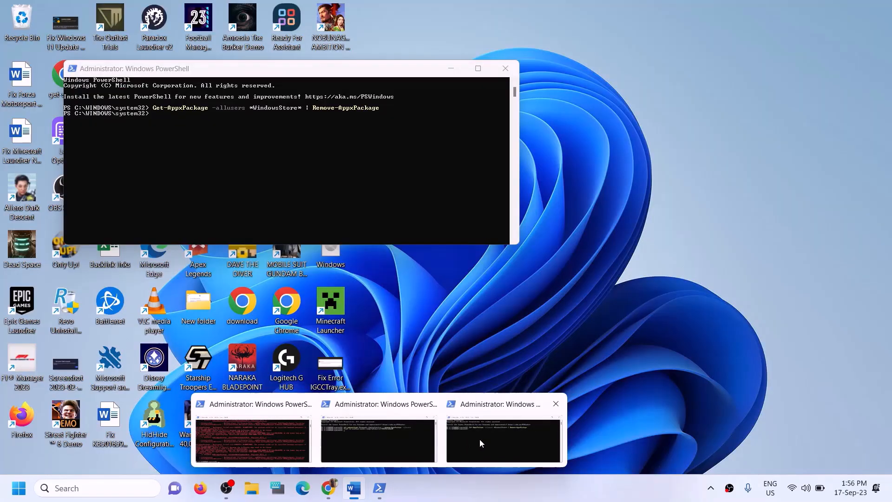
pyautogui.click(479, 439)
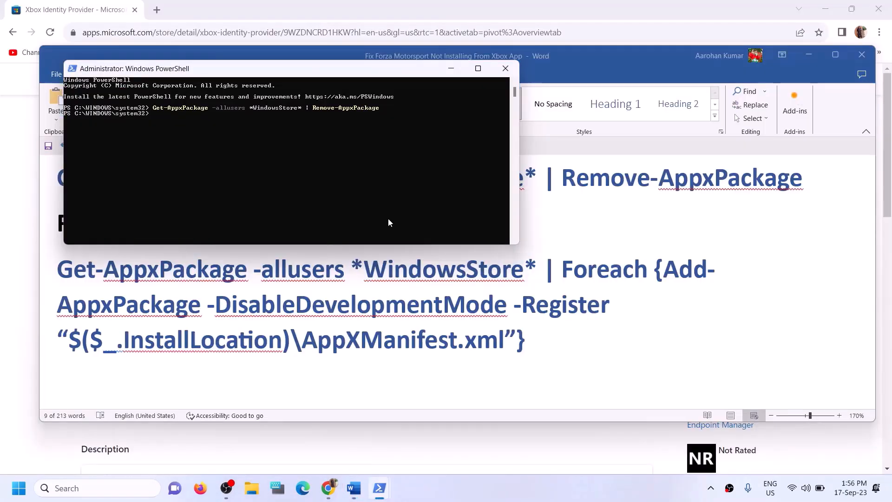
pyautogui.click(515, 309)
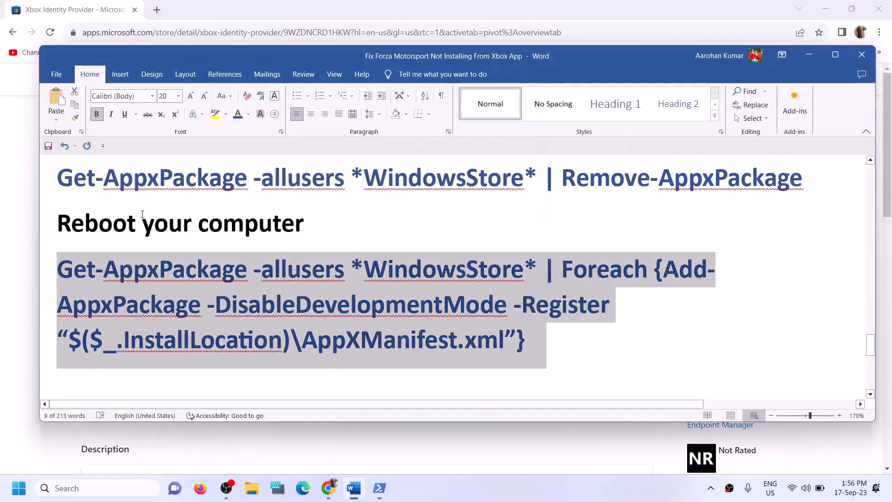
pyautogui.tripleClick(95, 215)
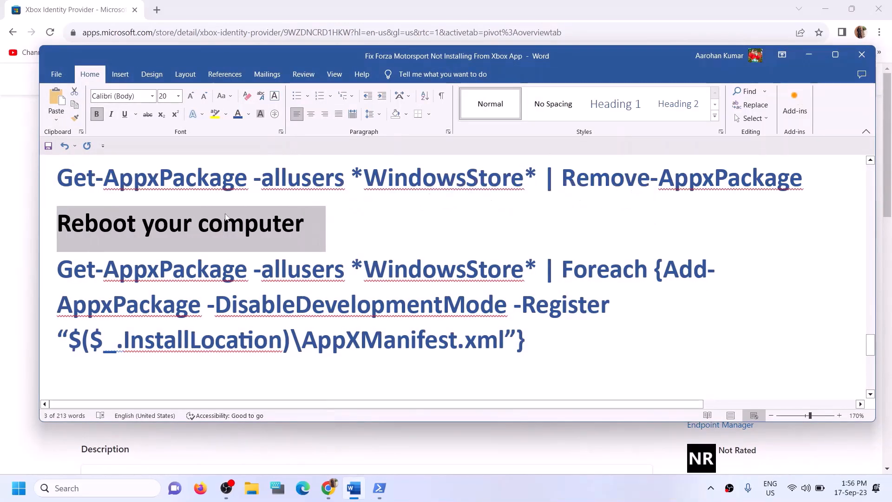
# Run the copied Foreach {Add-AppxPackage -DisableDevelopmentMode -Register …} command in the administrator PowerShell window to reinstall the Microsoft Store.
pyautogui.click(380, 491)
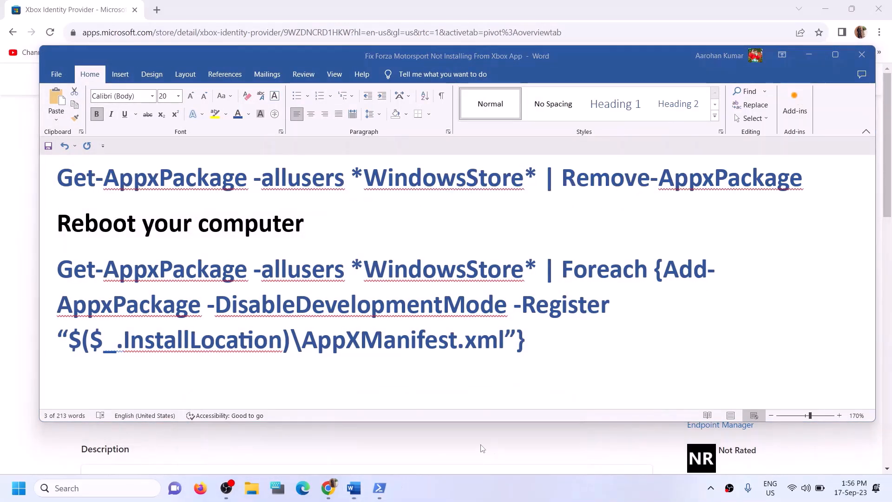
pyautogui.moveTo(388, 494)
pyautogui.click(367, 439)
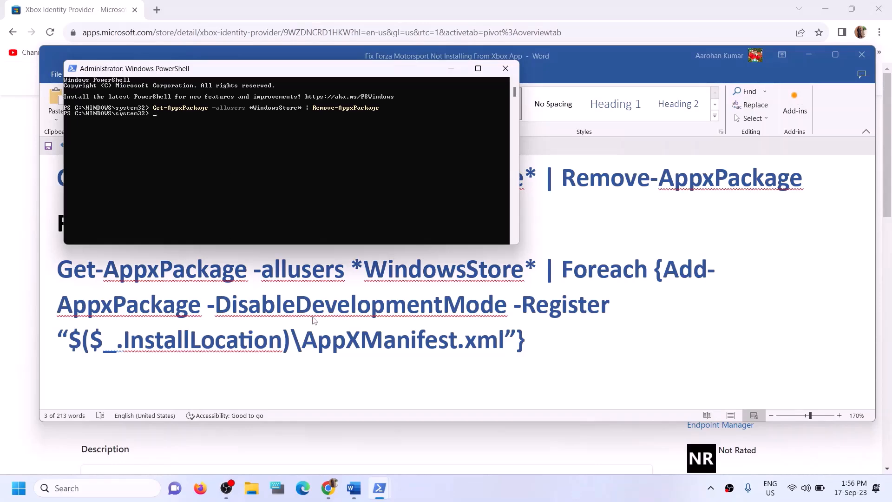
pyautogui.rightClick(178, 139)
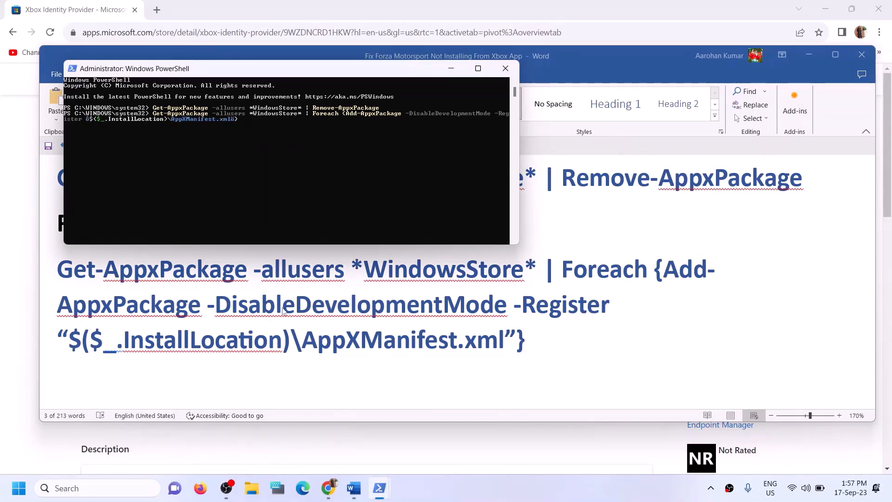
pyautogui.press('Return')
pyautogui.click(87, 488)
pyautogui.write('sto')
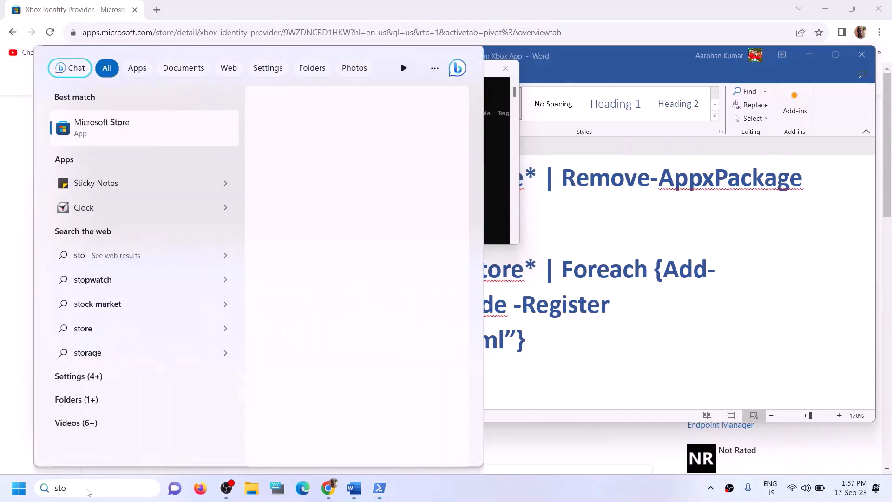
pyautogui.write('re')
pyautogui.click(580, 335)
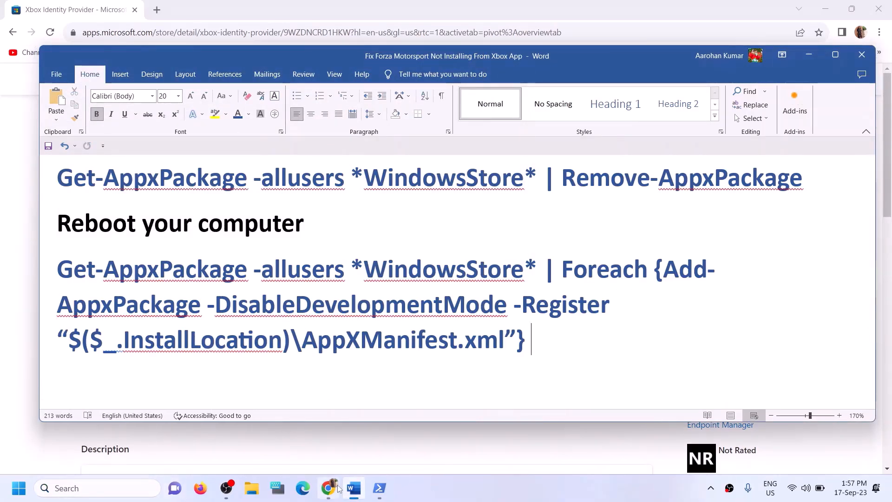
# Search Windows for "store" and launch the Microsoft Store app in a maximized window.
pyautogui.click(110, 486)
pyautogui.write('st')
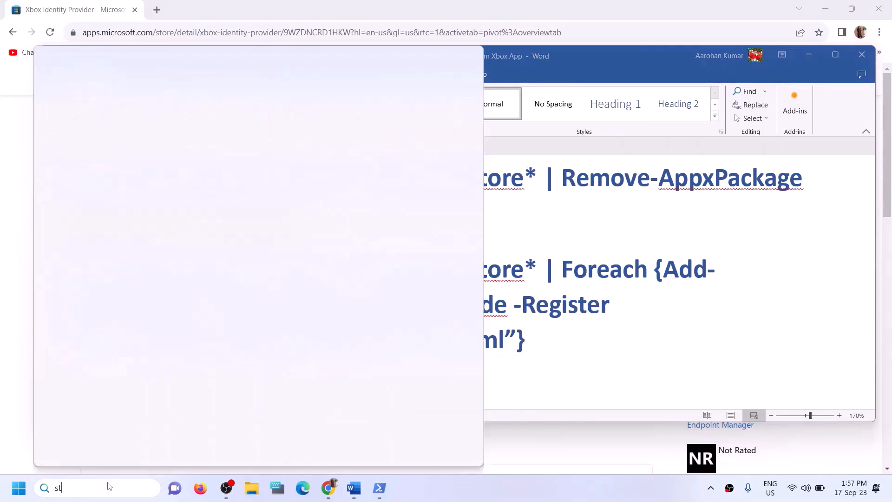
pyautogui.write('ore')
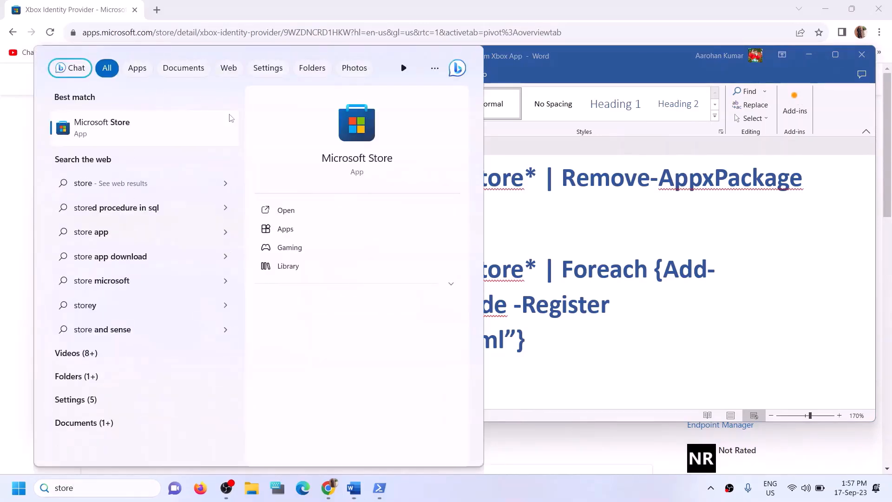
pyautogui.click(370, 124)
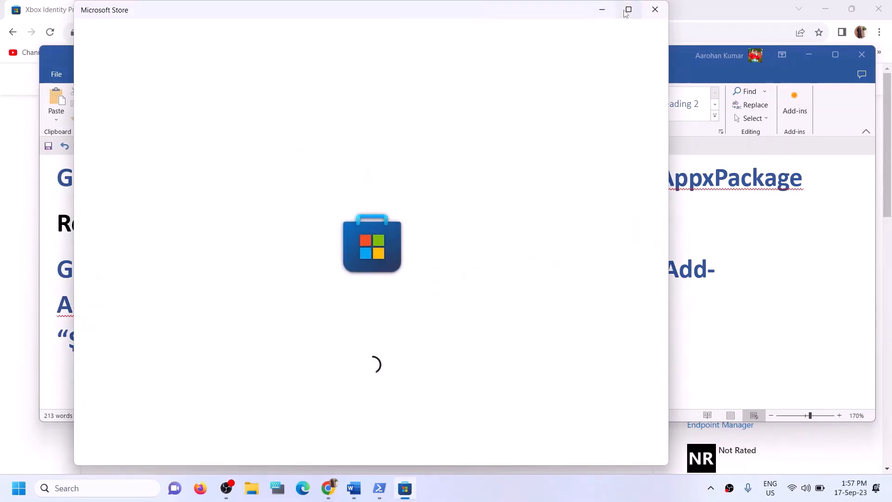
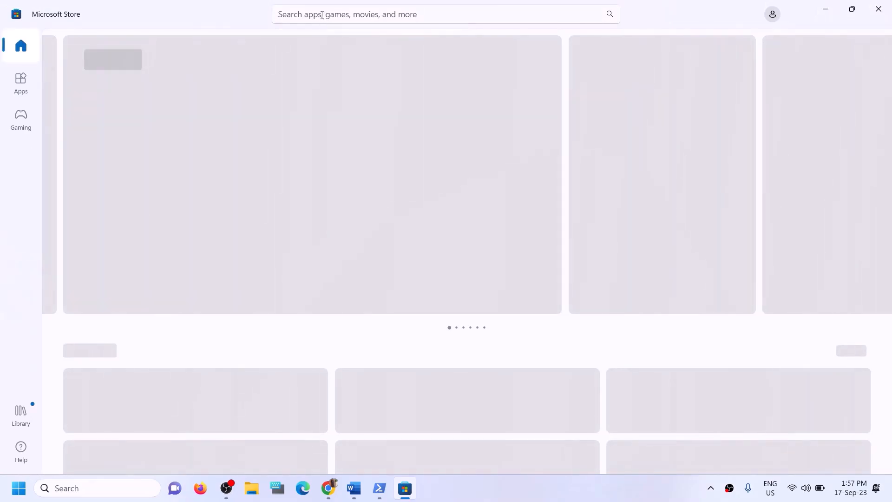
# Search the Microsoft Store for "xbox" and start installing the Xbox app by Microsoft Corporation.
pyautogui.click(321, 14)
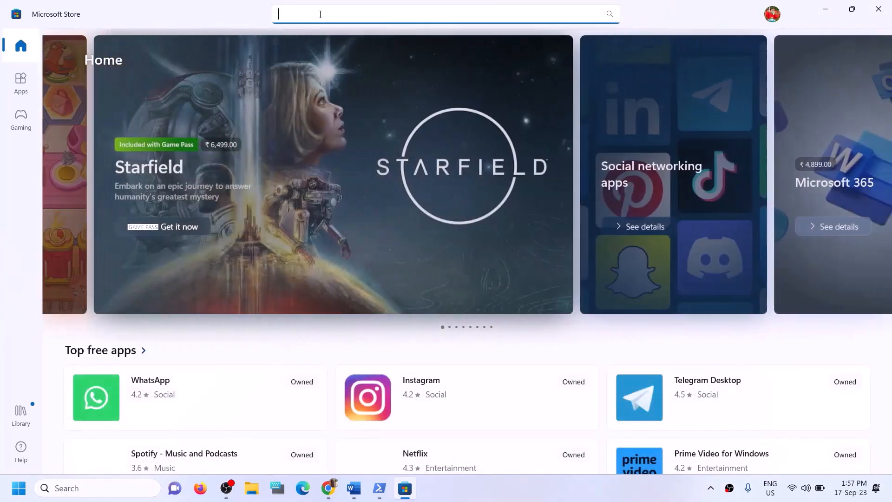
pyautogui.write('xbox')
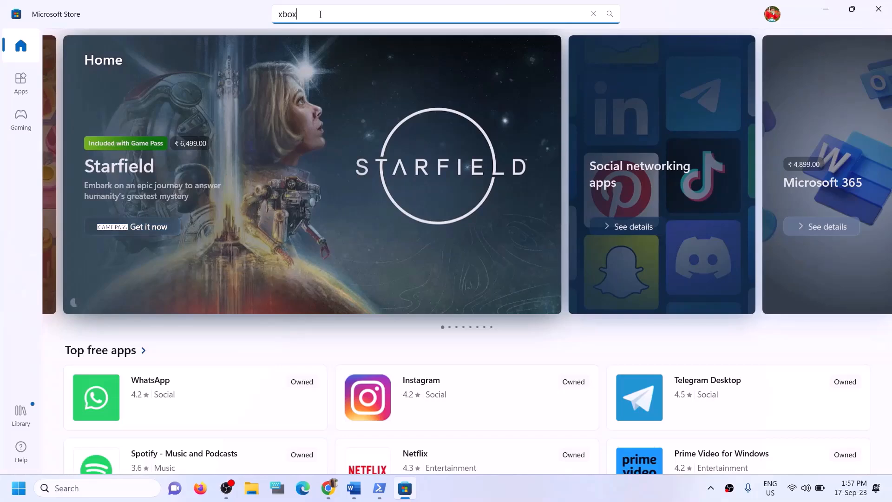
pyautogui.click(328, 244)
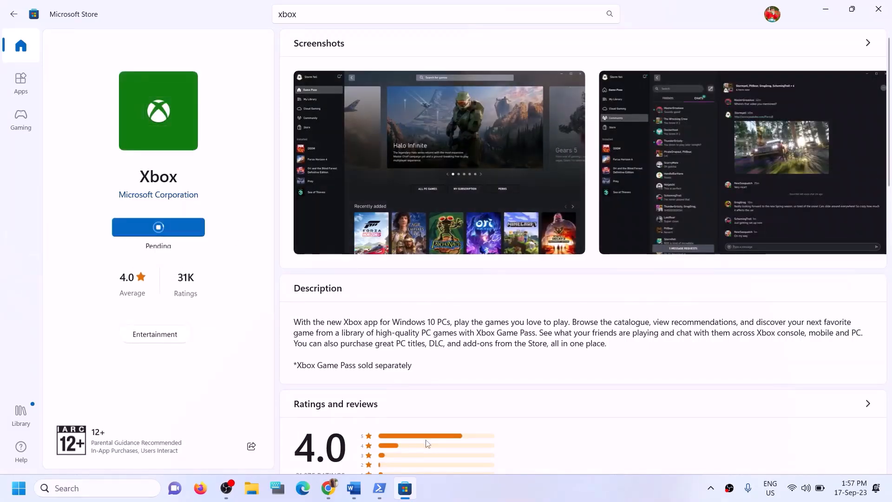
pyautogui.click(379, 331)
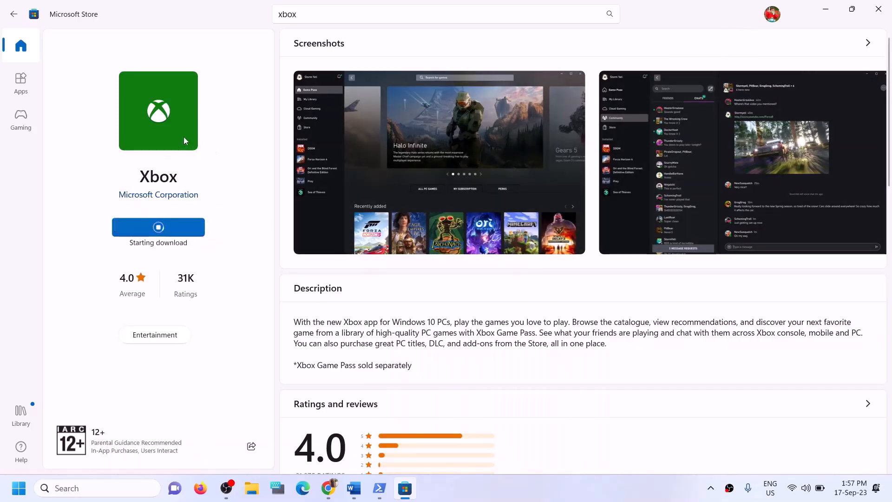
# Return to the Word document and read Step 12 about installing to the C drive or a different drive.
pyautogui.click(353, 488)
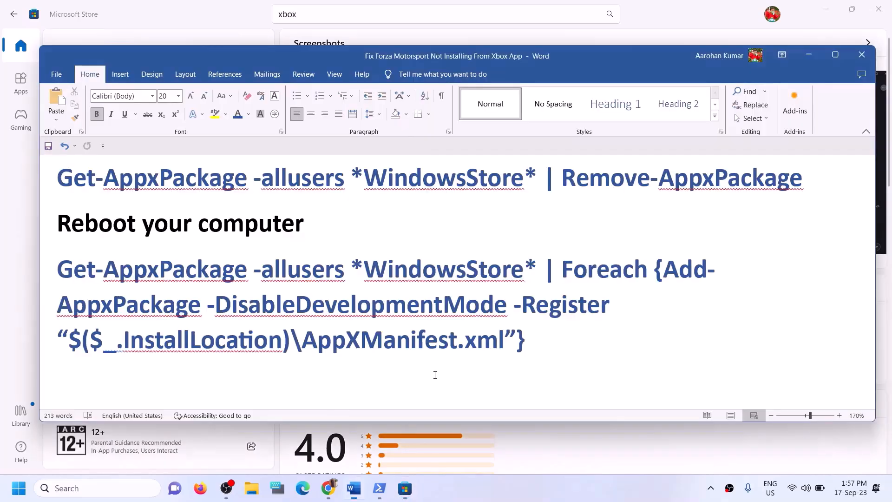
pyautogui.click(435, 375)
pyautogui.scroll(-3, 280, 322)
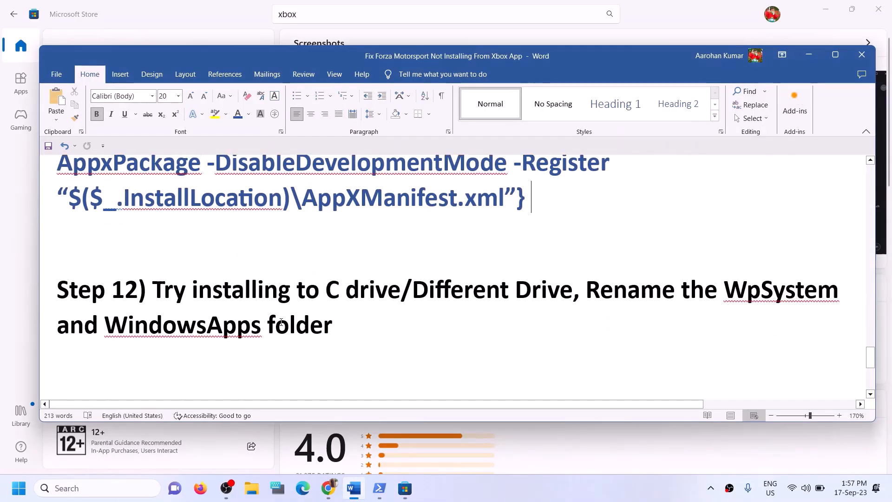
pyautogui.moveTo(153, 286); pyautogui.dragTo(384, 291)
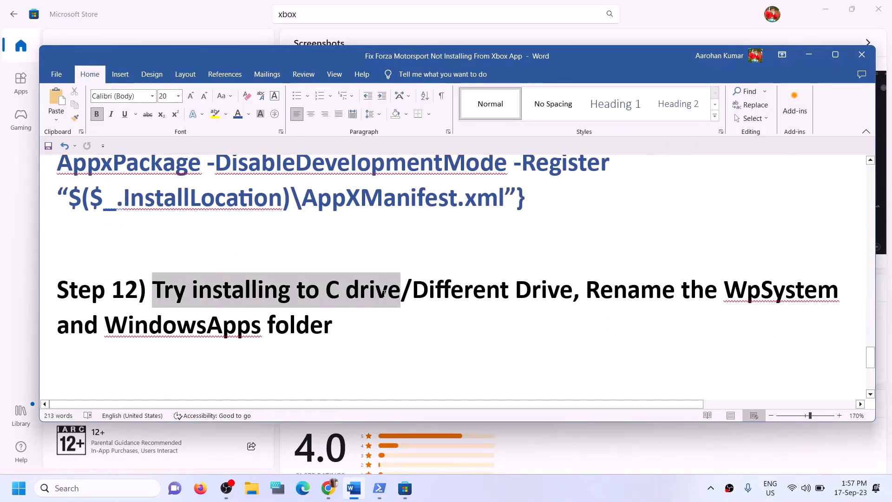
pyautogui.click(428, 294)
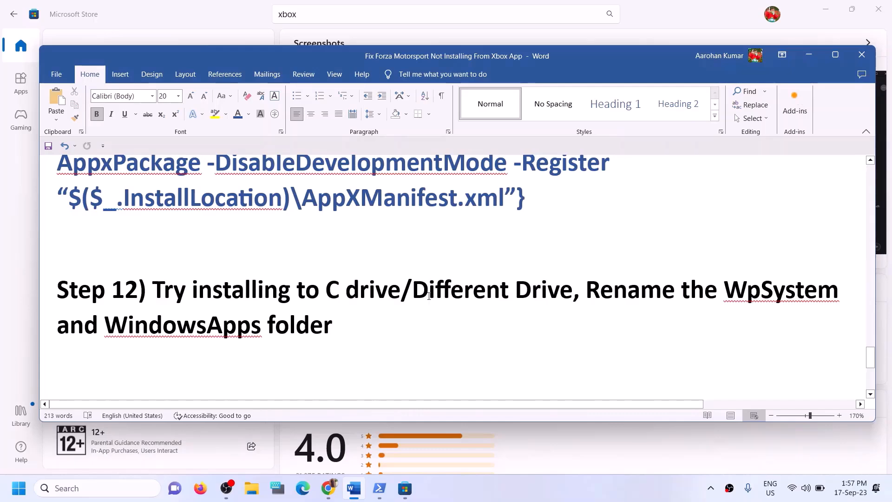
# Open the Windows Settings app.
pyautogui.click(252, 487)
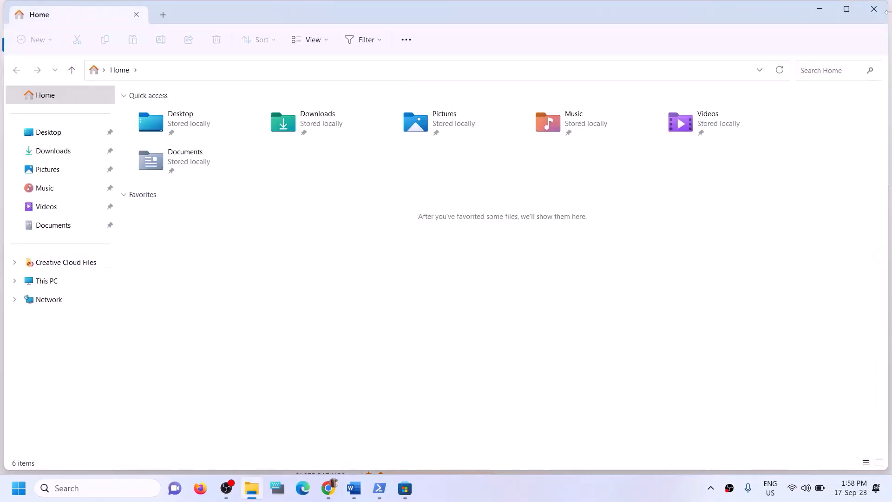
pyautogui.click(882, 16)
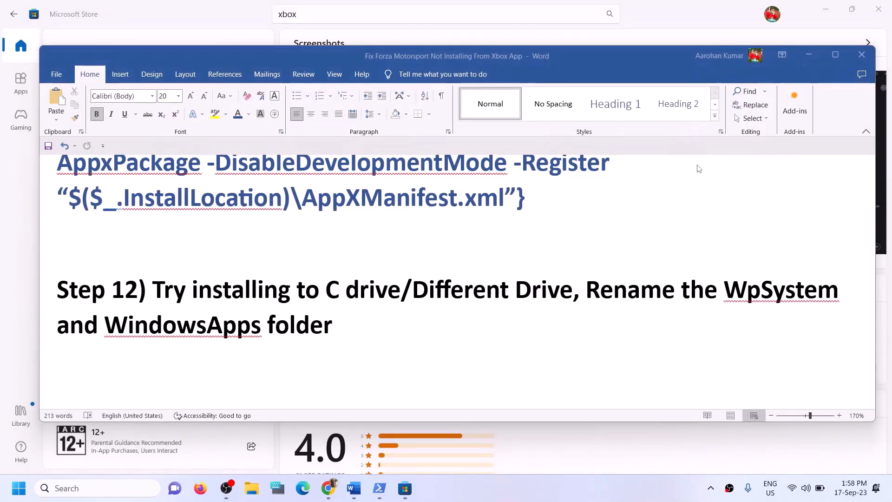
pyautogui.press('super+i')
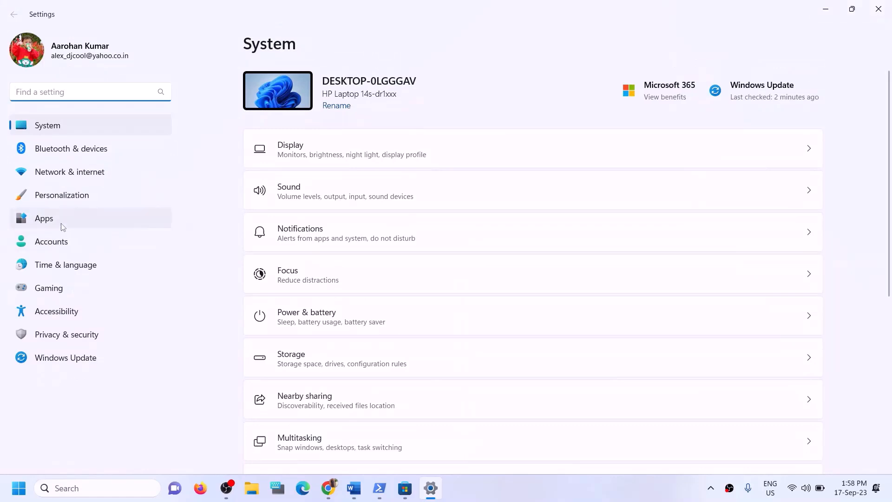
pyautogui.click(62, 226)
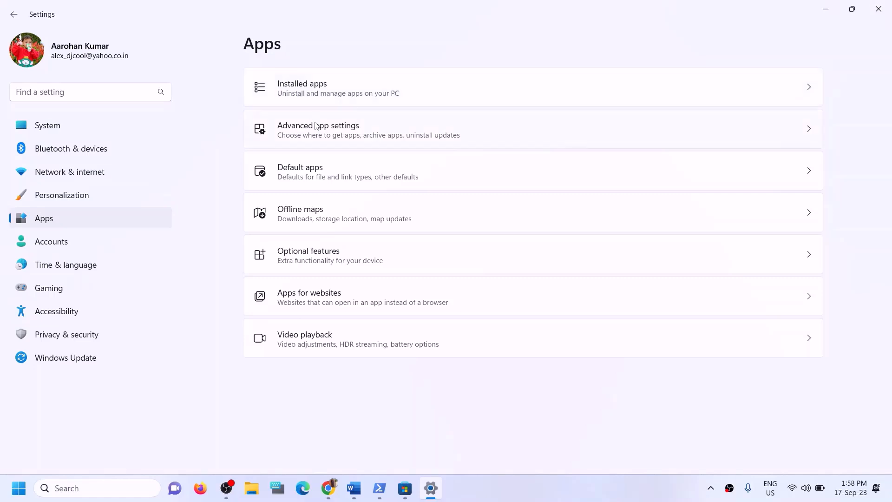
pyautogui.click(340, 138)
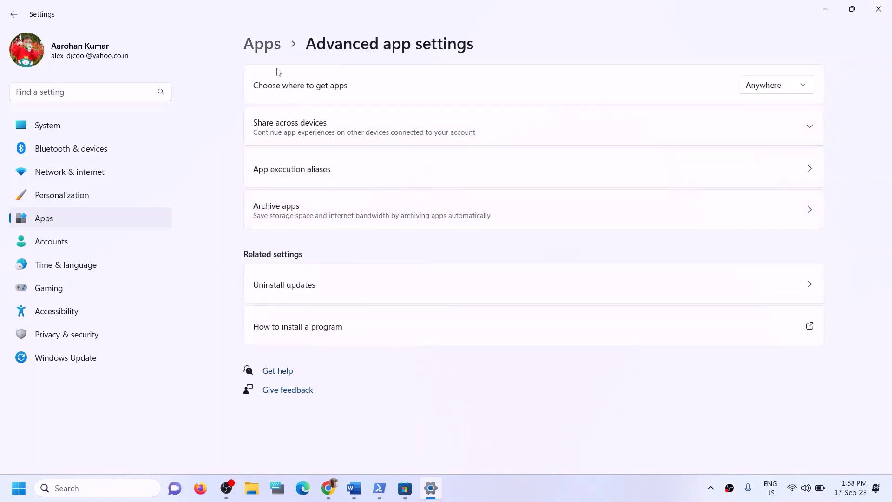
pyautogui.click(277, 50)
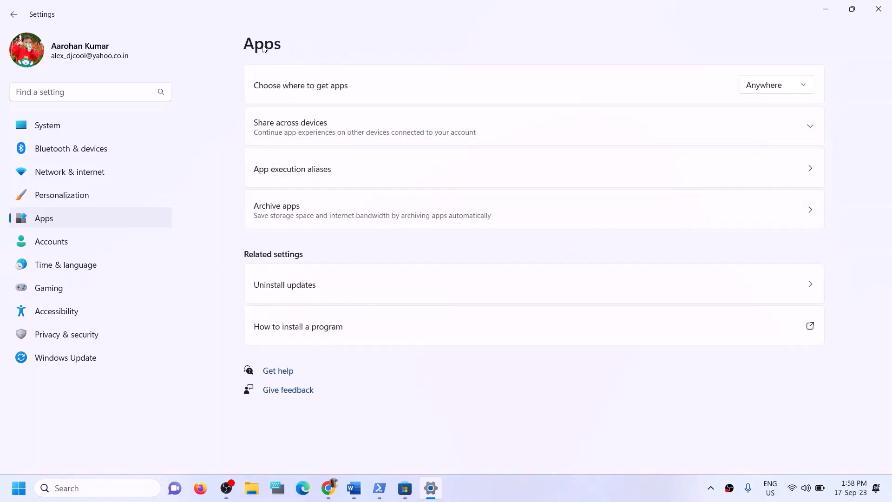
pyautogui.click(294, 91)
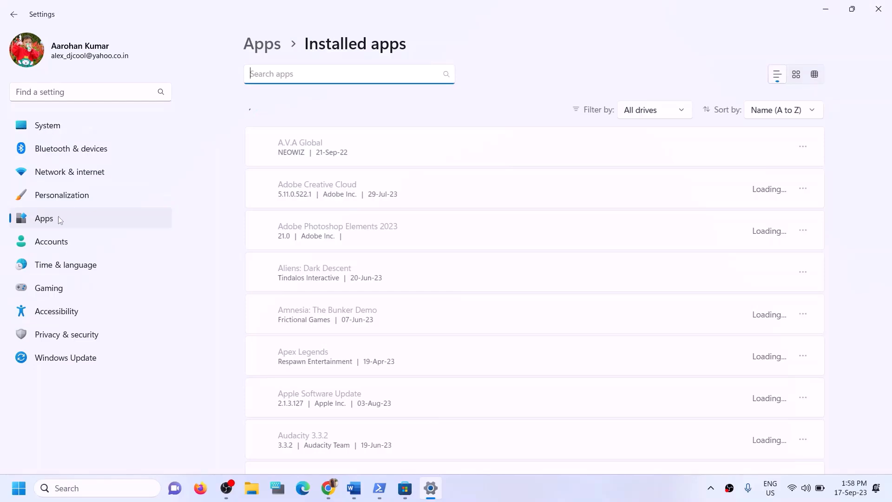
# Open the Where new content is saved page from the advanced System storage settings and check the drives offered for new apps.
pyautogui.click(48, 128)
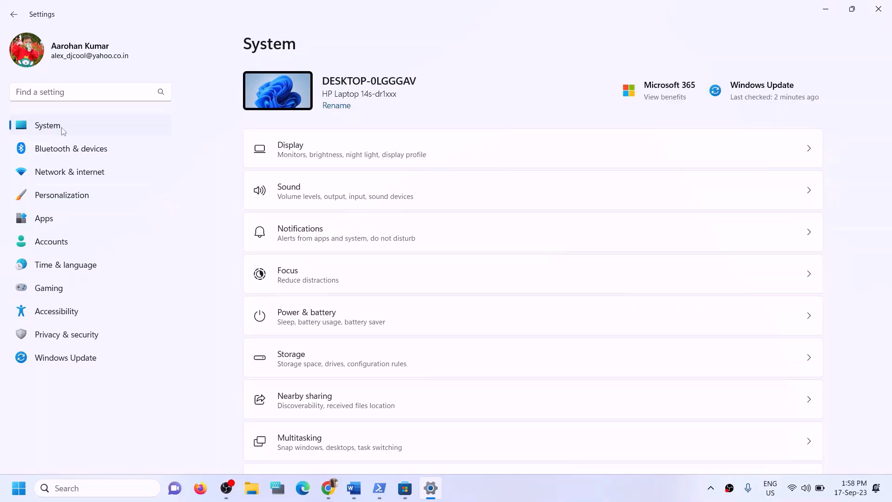
pyautogui.scroll(-3, 312, 287)
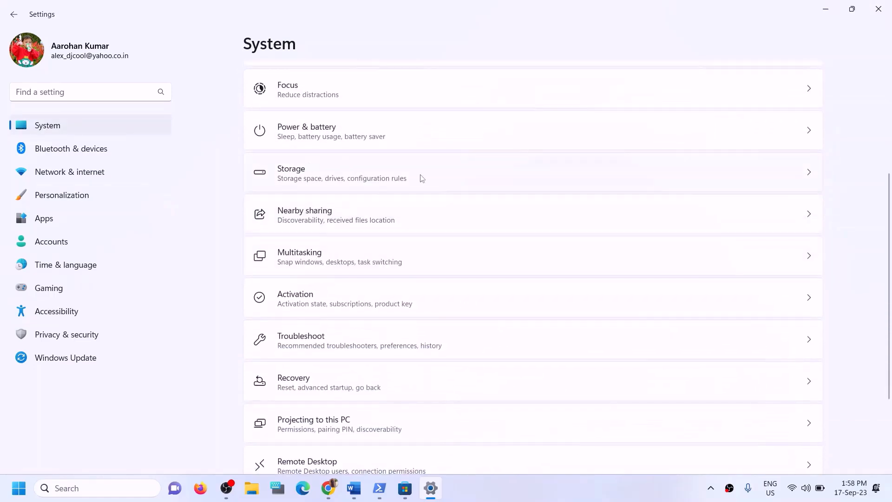
pyautogui.click(420, 177)
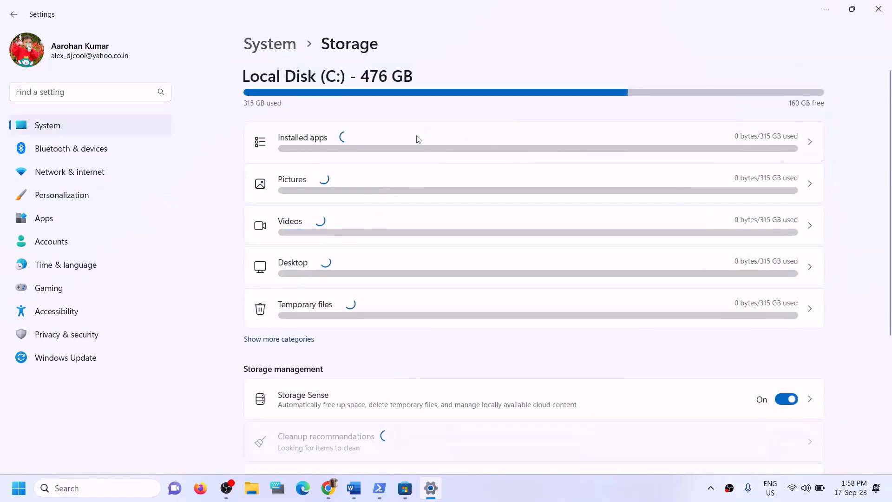
pyautogui.scroll(-3, 394, 269)
pyautogui.scroll(-2, 395, 278)
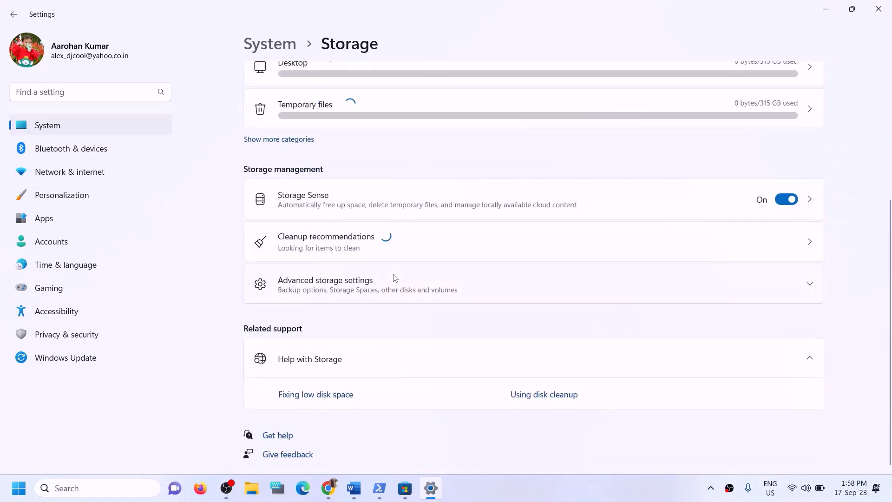
pyautogui.click(341, 283)
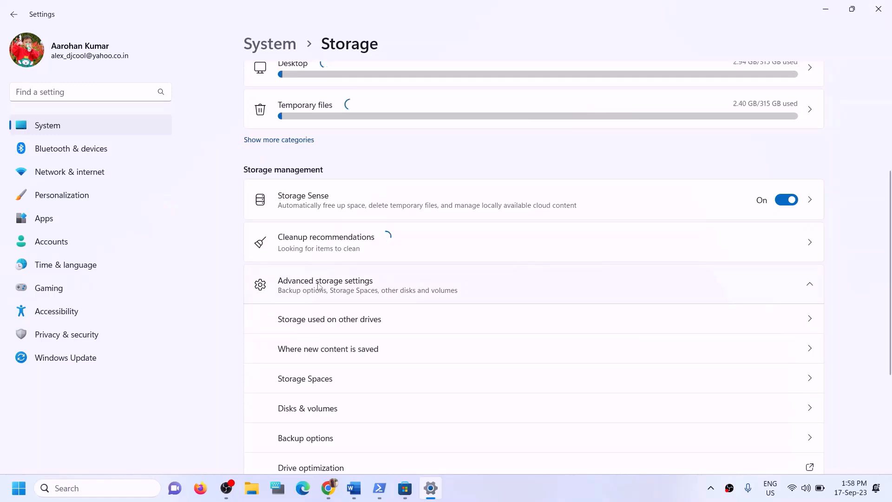
pyautogui.scroll(-2, 354, 306)
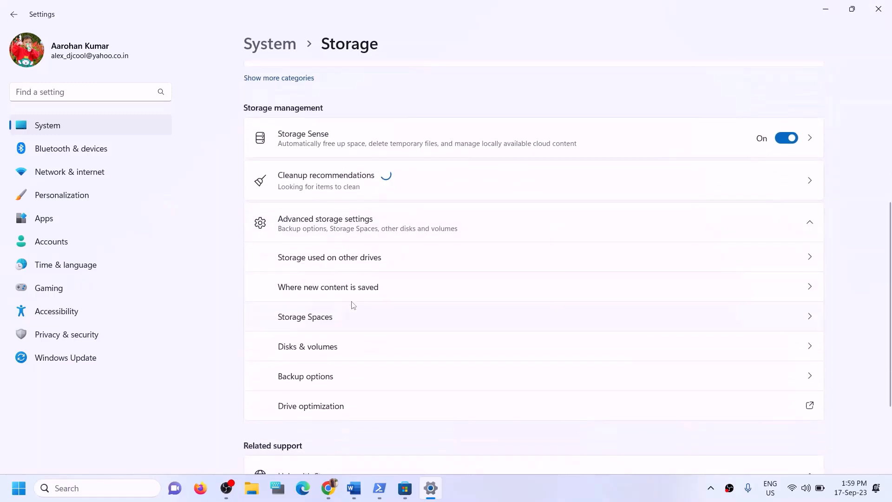
pyautogui.click(321, 289)
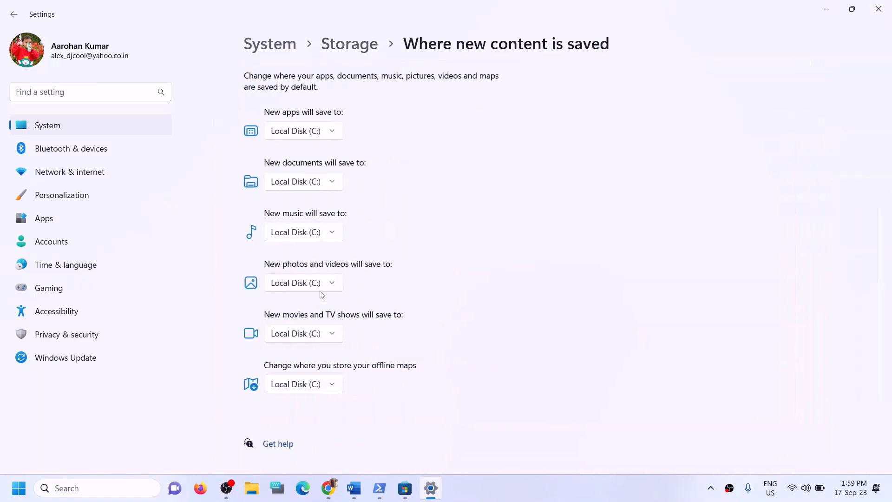
pyautogui.click(335, 135)
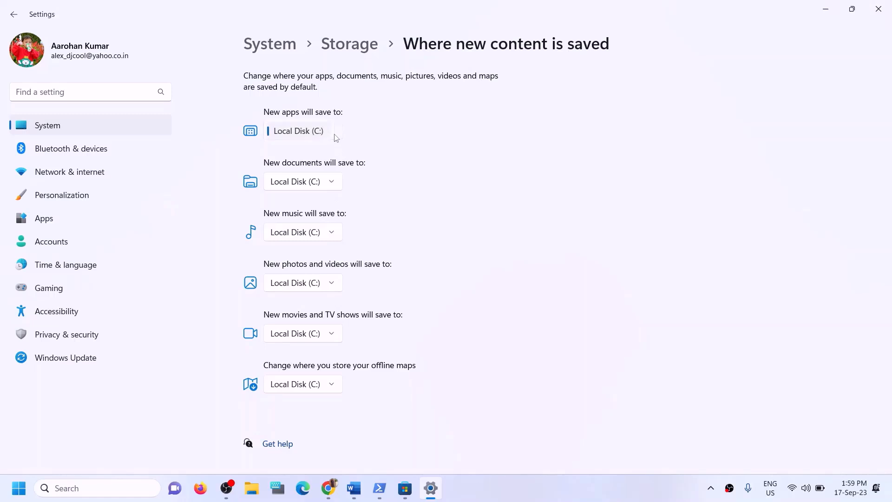
pyautogui.click(357, 121)
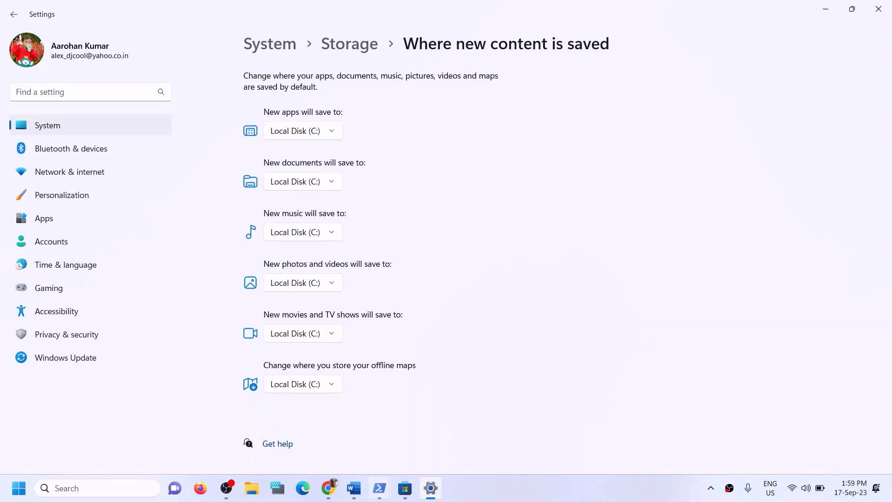
# Highlight the words "Try installing to C drive" in Step 12 of the Word document, then return to Settings.
pyautogui.click(354, 488)
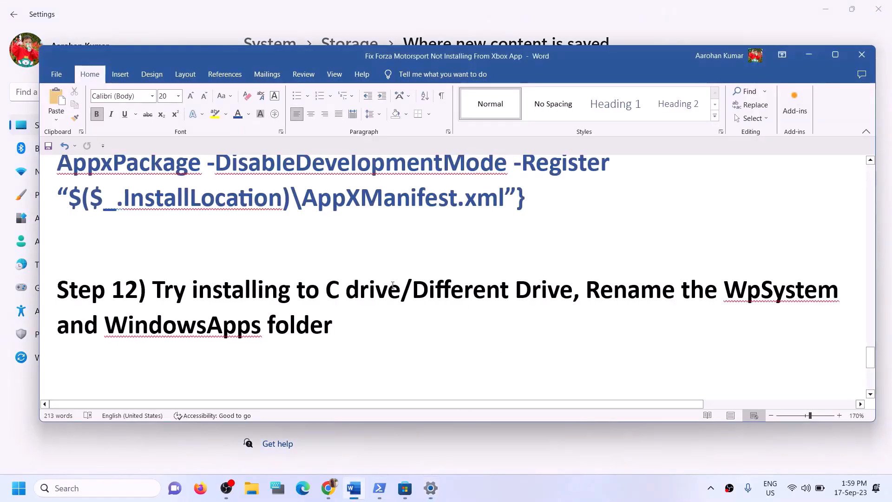
pyautogui.click(174, 291)
pyautogui.moveTo(158, 290); pyautogui.dragTo(401, 291)
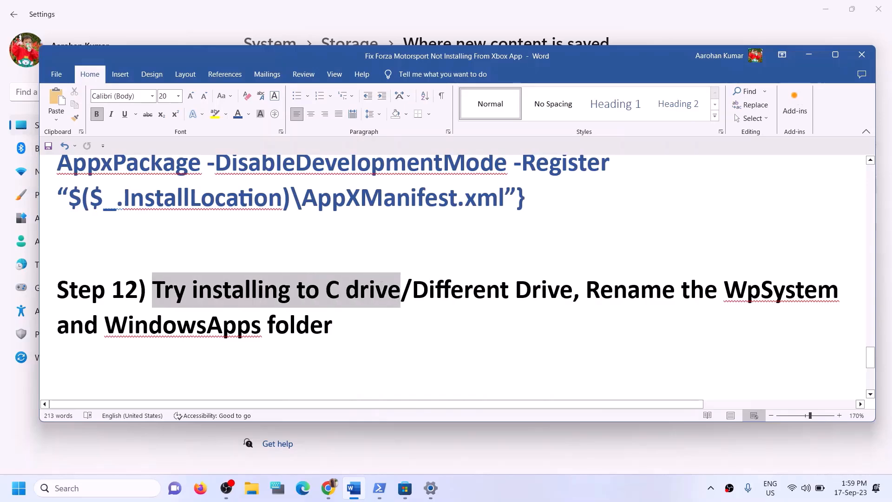
pyautogui.click(803, 55)
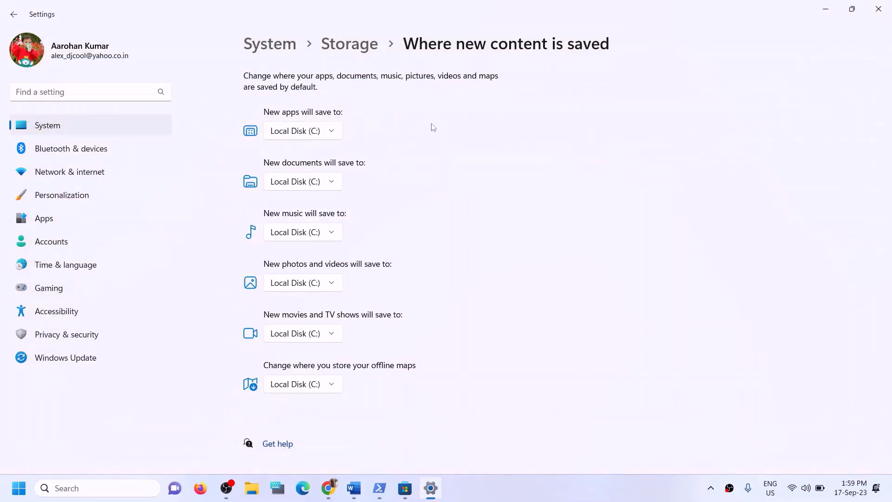
# Examine which drives are available as the save location for new apps.
pyautogui.click(336, 132)
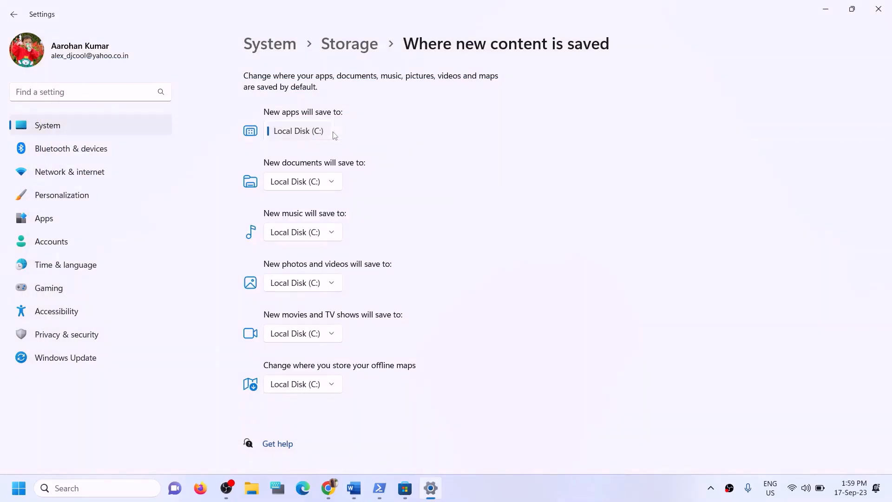
pyautogui.click(297, 137)
pyautogui.click(342, 136)
pyautogui.click(376, 145)
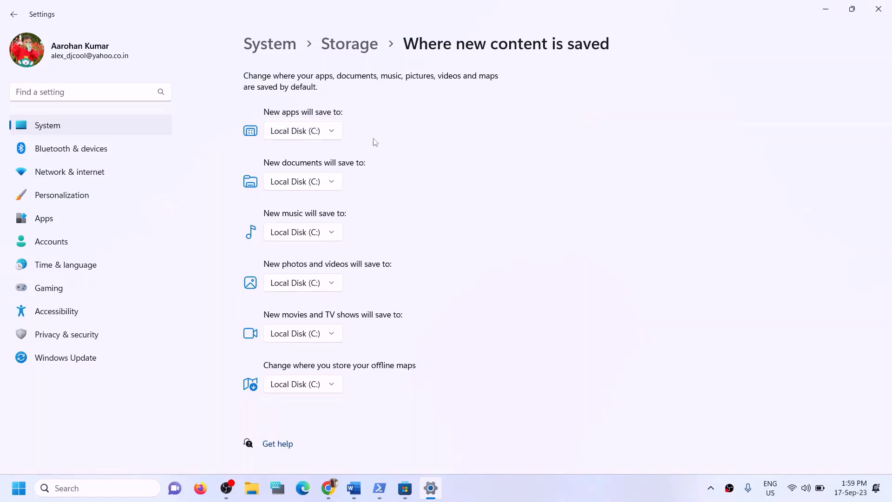
pyautogui.click(333, 139)
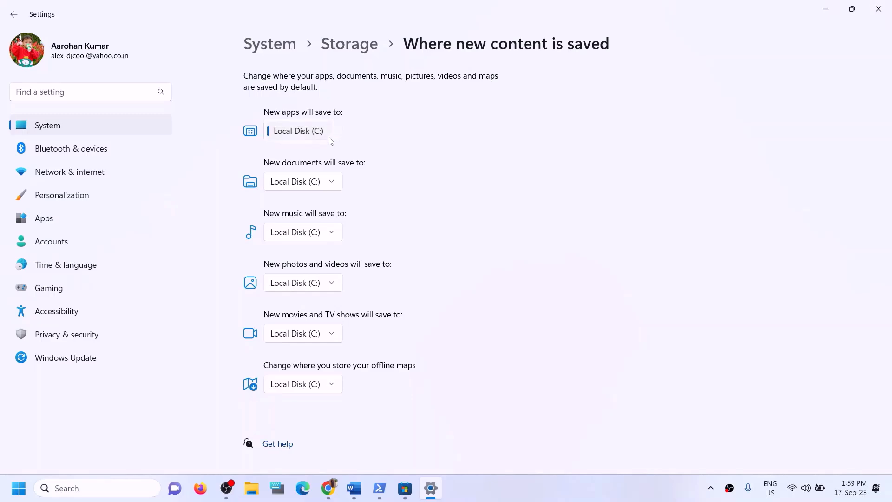
pyautogui.click(580, 140)
# Reread Step 12 in the Word document, highlighting the C drive and "Different Drive" options, and return to the storage settings.
pyautogui.click(354, 487)
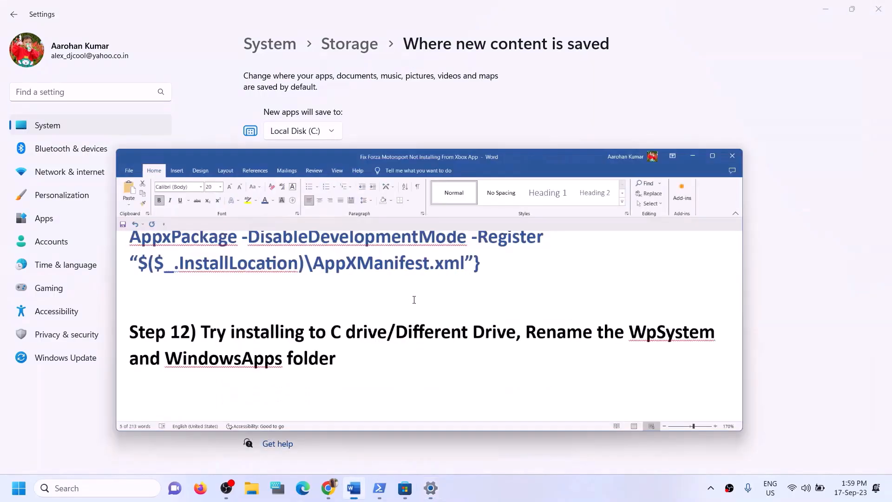
pyautogui.click(173, 289)
pyautogui.moveTo(173, 289); pyautogui.dragTo(398, 290)
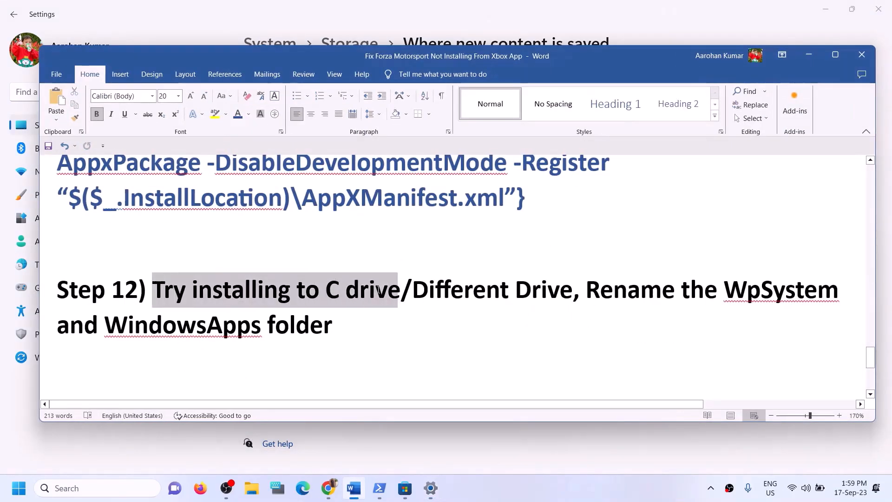
pyautogui.click(337, 324)
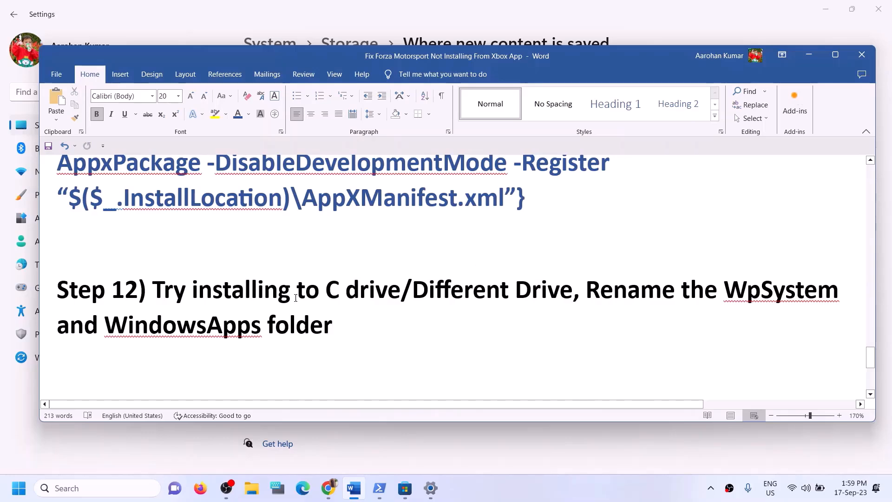
pyautogui.moveTo(215, 302); pyautogui.dragTo(394, 293)
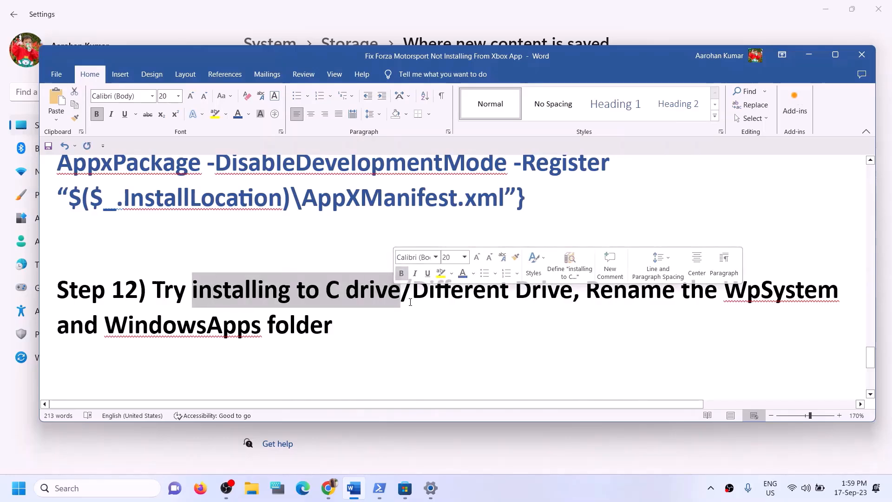
pyautogui.click(412, 290)
pyautogui.keyDown('shift'); pyautogui.click(558, 293); pyautogui.keyUp('shift')
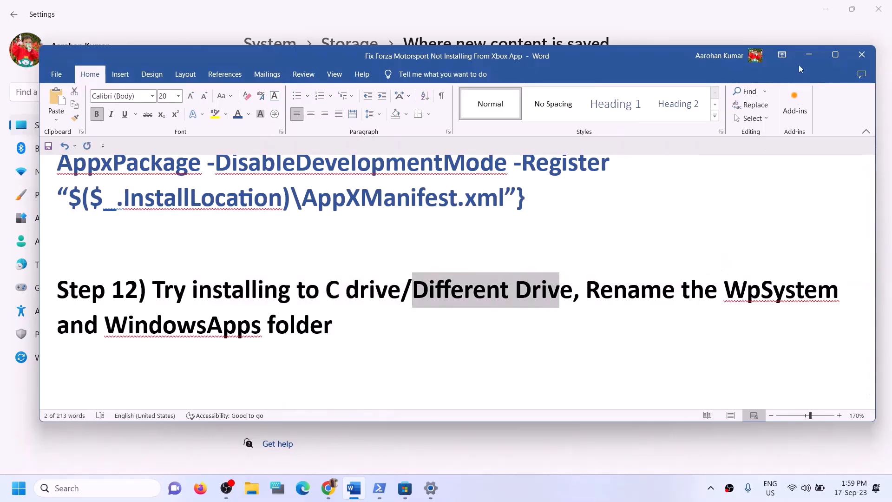
pyautogui.click(808, 56)
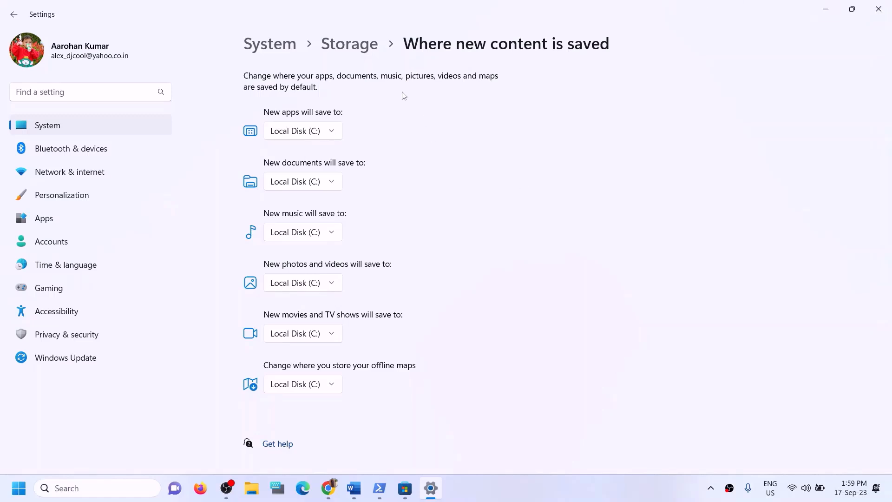
# Close the Local Disk (D:) File Explorer window and choose Local Disk (D:) as the save location for new apps.
pyautogui.click(333, 130)
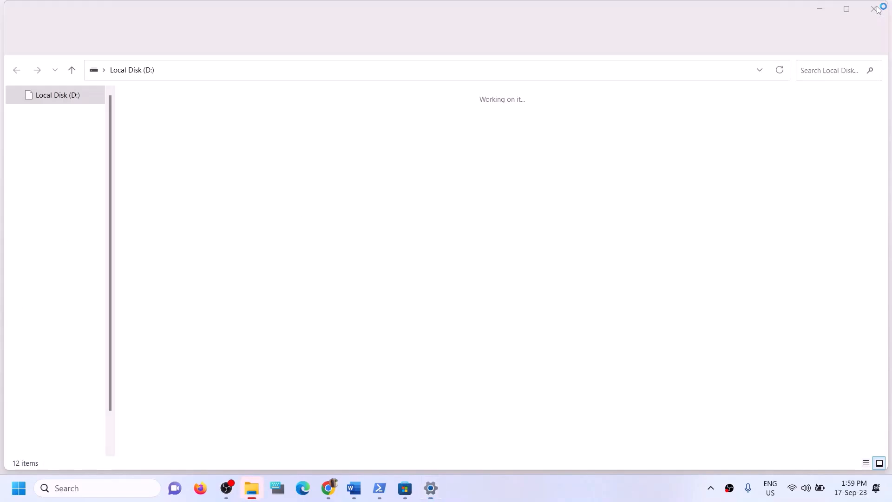
pyautogui.click(875, 8)
pyautogui.click(332, 134)
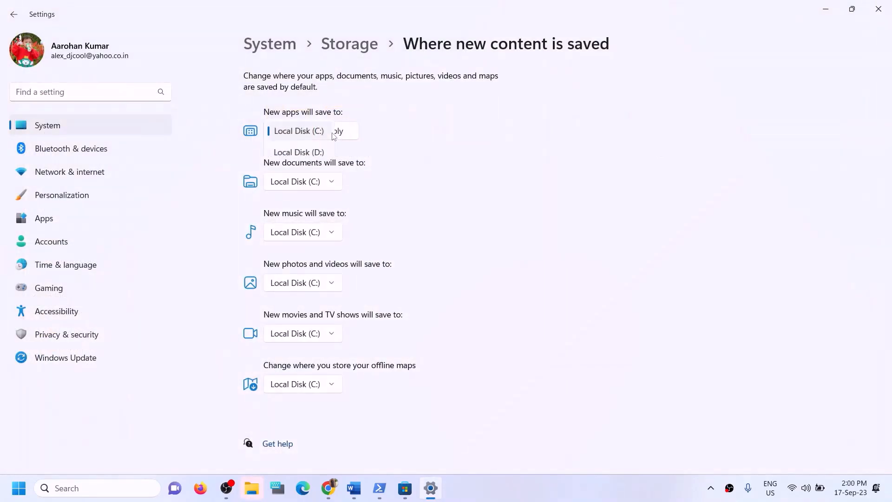
pyautogui.click(305, 153)
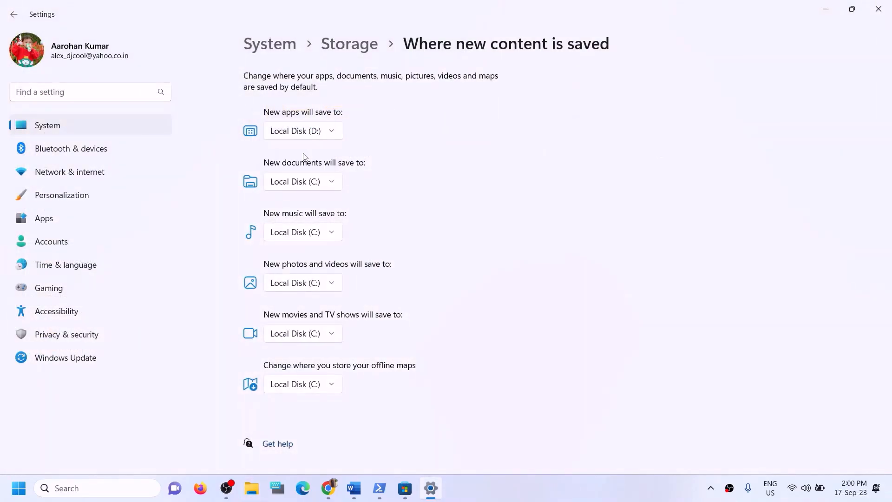
# Set new apps to save to Local Disk (C:) and apply the change.
pyautogui.click(333, 134)
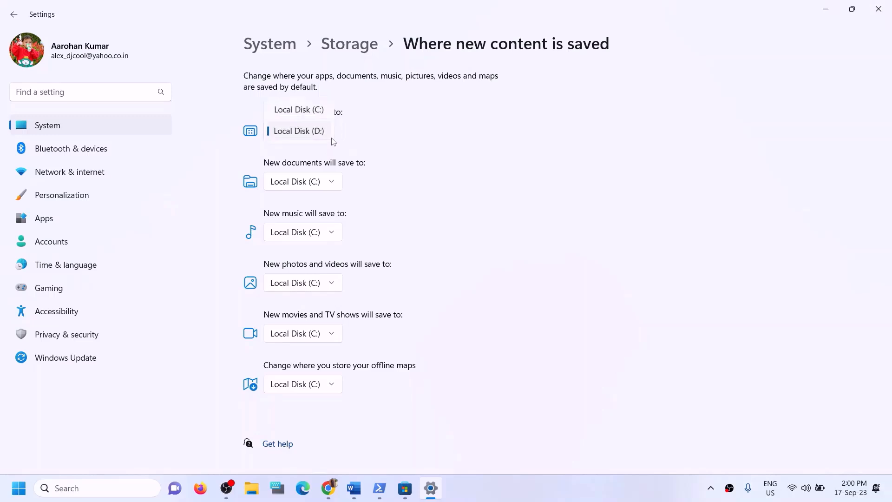
pyautogui.click(318, 112)
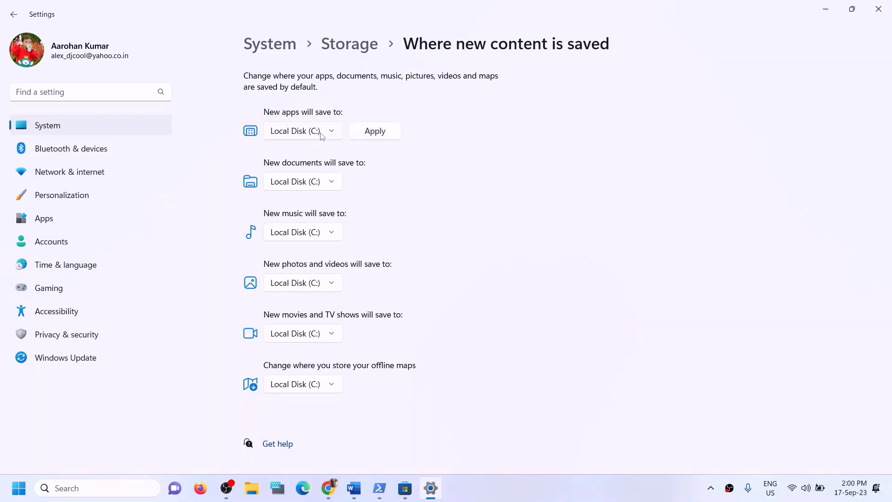
pyautogui.click(358, 132)
# Set new apps to save to Local Disk (D:), apply the change and close Settings.
pyautogui.click(326, 135)
pyautogui.click(304, 154)
pyautogui.click(375, 138)
pyautogui.click(334, 136)
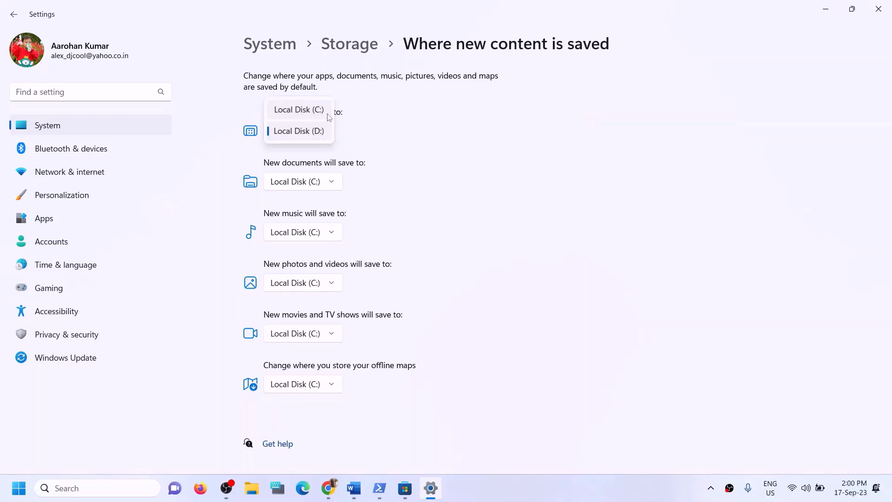
pyautogui.click(319, 131)
pyautogui.click(878, 9)
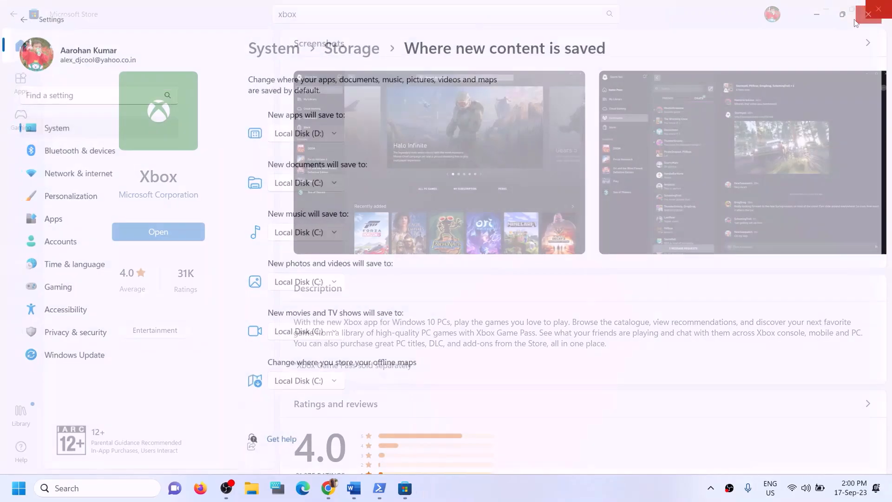
# Switch to the Word document and reread Step 12, highlighting the drive options and the instruction to rename the WpSystem and WindowsApps folders.
pyautogui.click(354, 488)
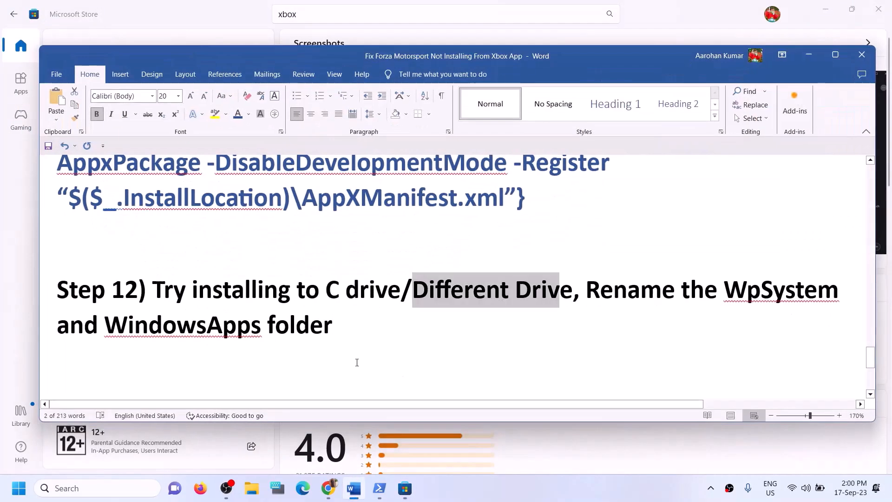
pyautogui.click(357, 363)
pyautogui.moveTo(155, 289); pyautogui.dragTo(522, 289)
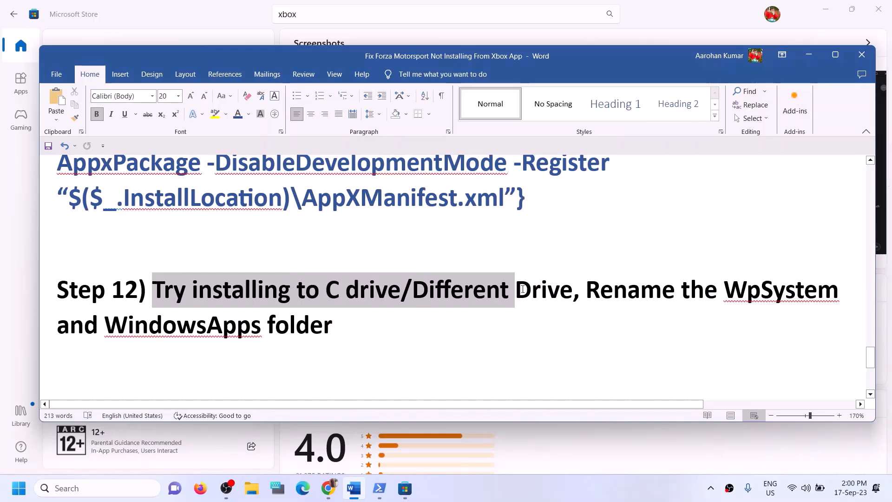
pyautogui.click(537, 292)
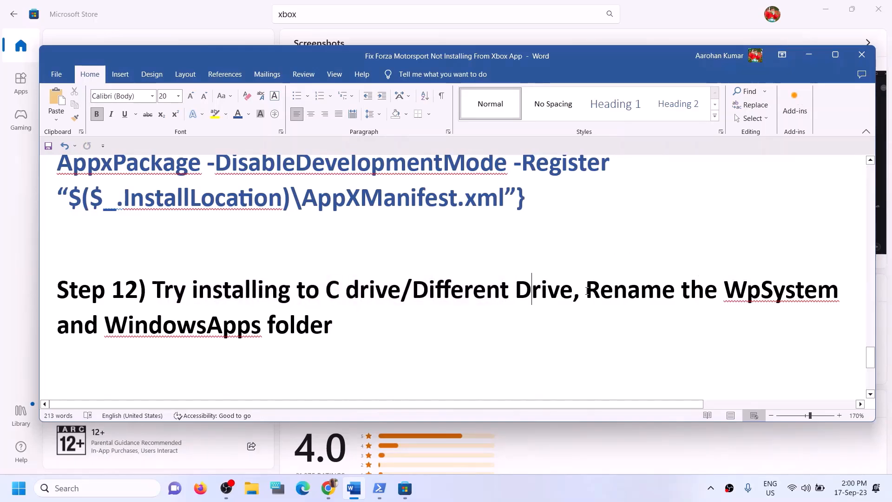
pyautogui.moveTo(587, 290); pyautogui.dragTo(775, 329)
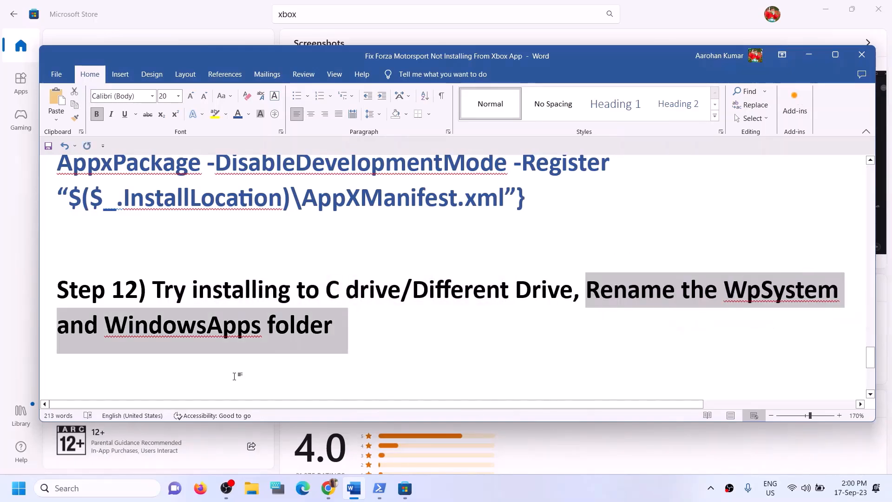
pyautogui.click(99, 326)
pyautogui.moveTo(332, 328); pyautogui.dragTo(57, 327)
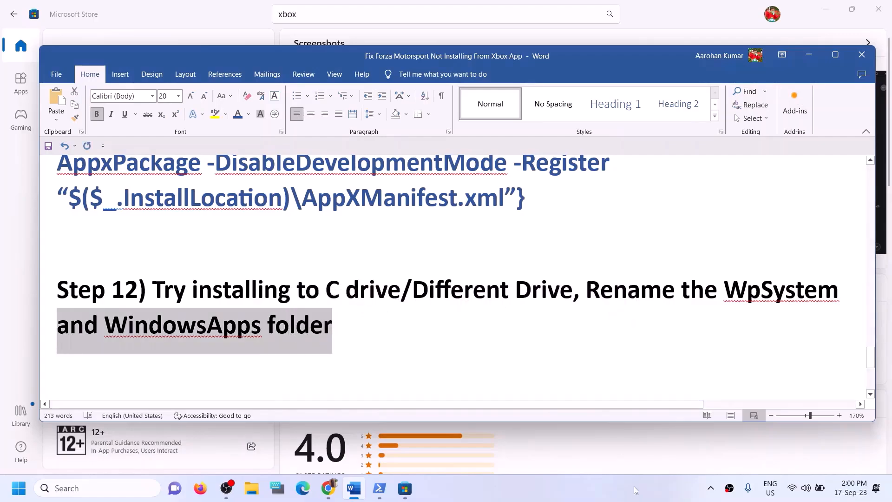
pyautogui.click(140, 363)
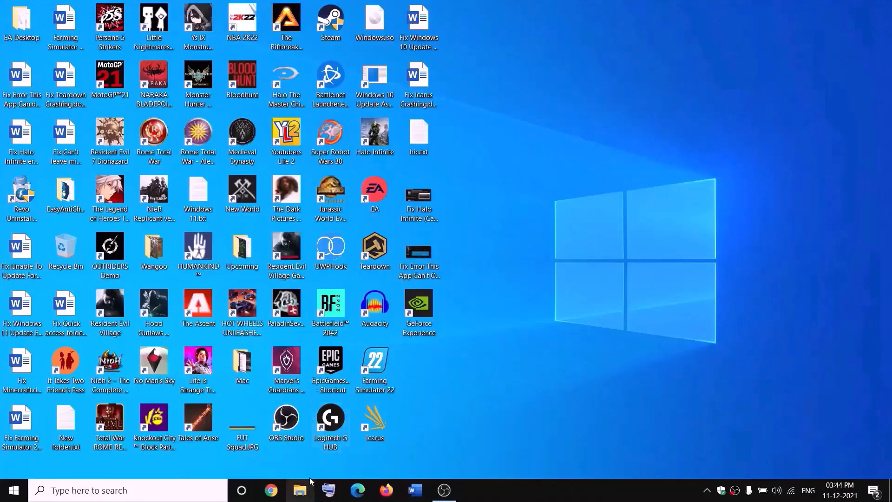
# Open the New Volume (D:) drive in File Explorer.
pyautogui.click(307, 492)
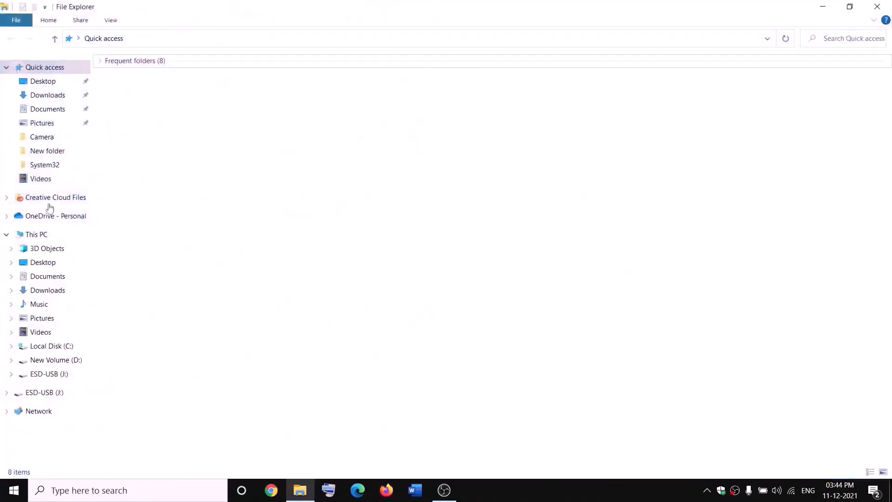
pyautogui.click(44, 235)
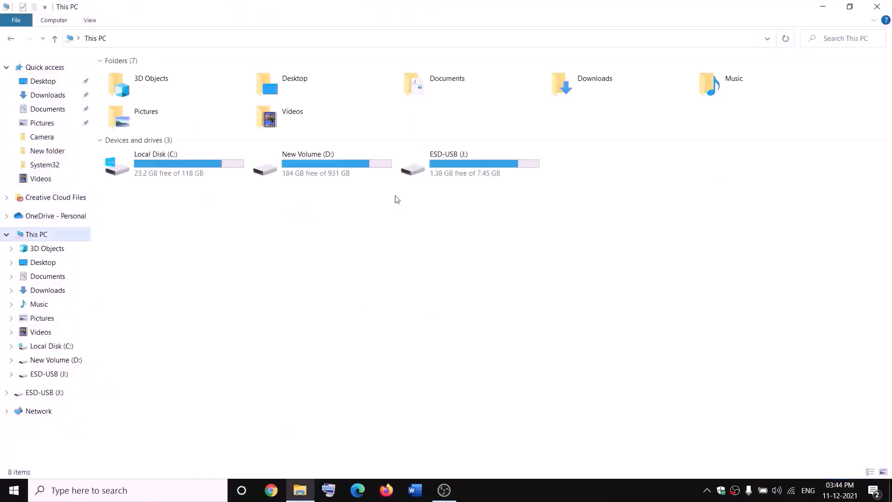
pyautogui.doubleClick(333, 173)
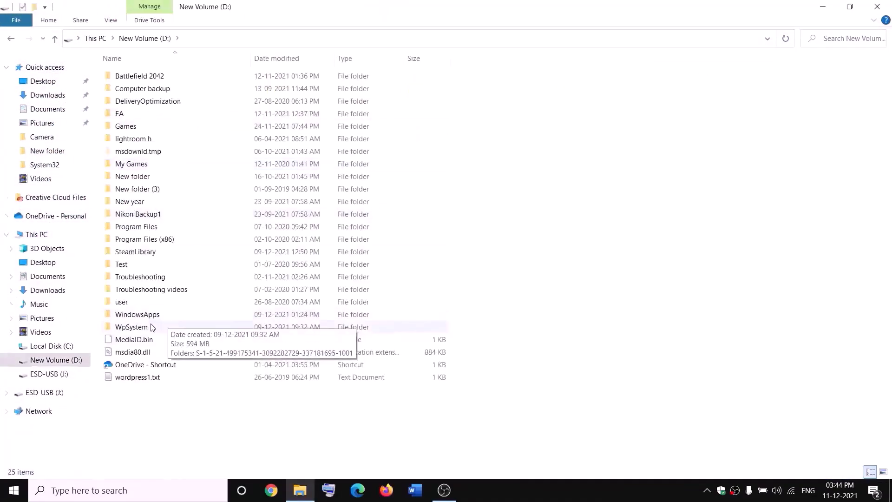
pyautogui.click(134, 327)
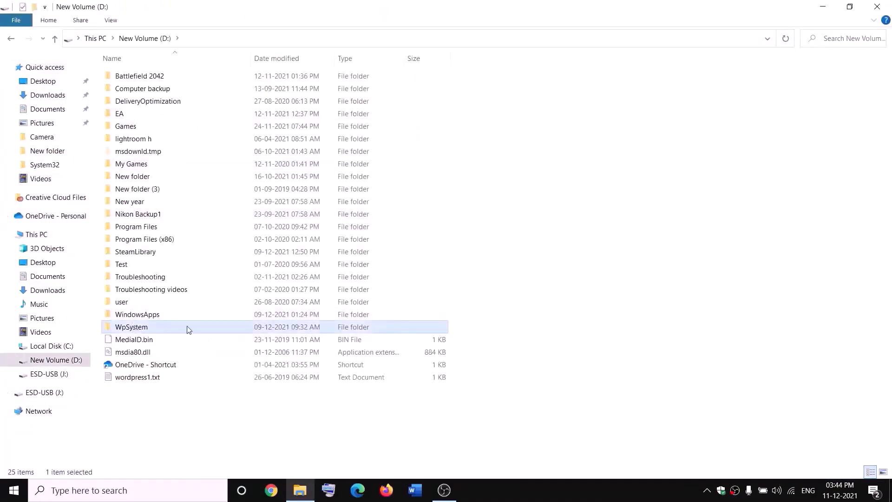
pyautogui.rightClick(146, 331)
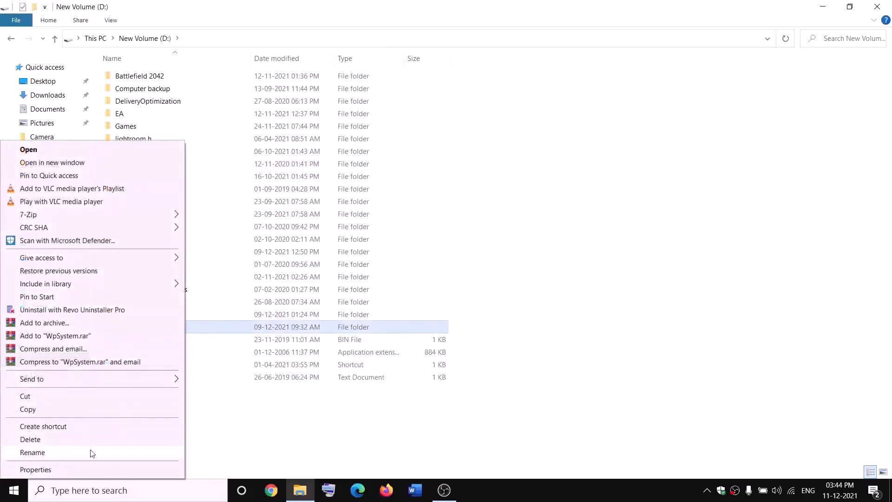
pyautogui.click(282, 423)
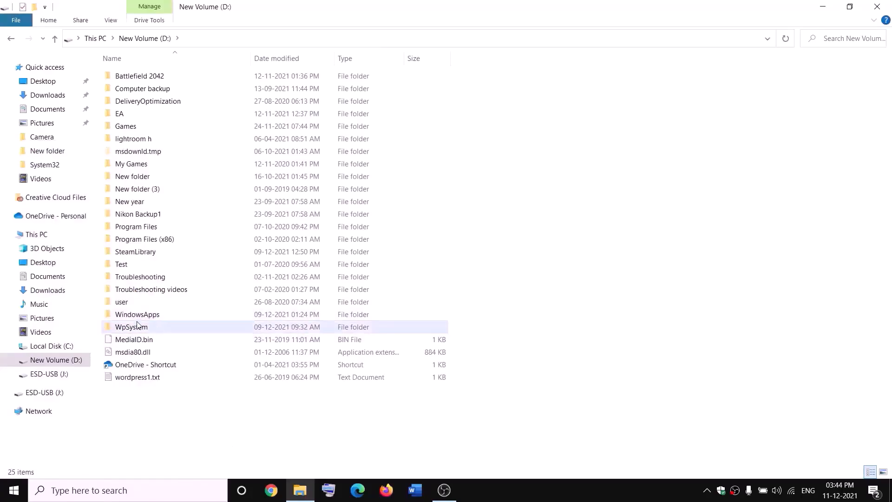
# Open the properties of the WpSystem folder on drive D: and go to its advanced security settings.
pyautogui.moveTo(126, 331)
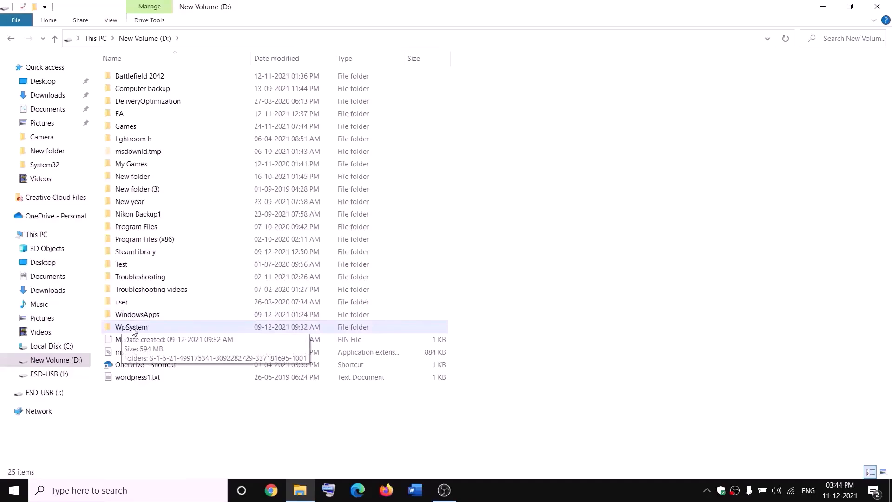
pyautogui.rightClick(130, 329)
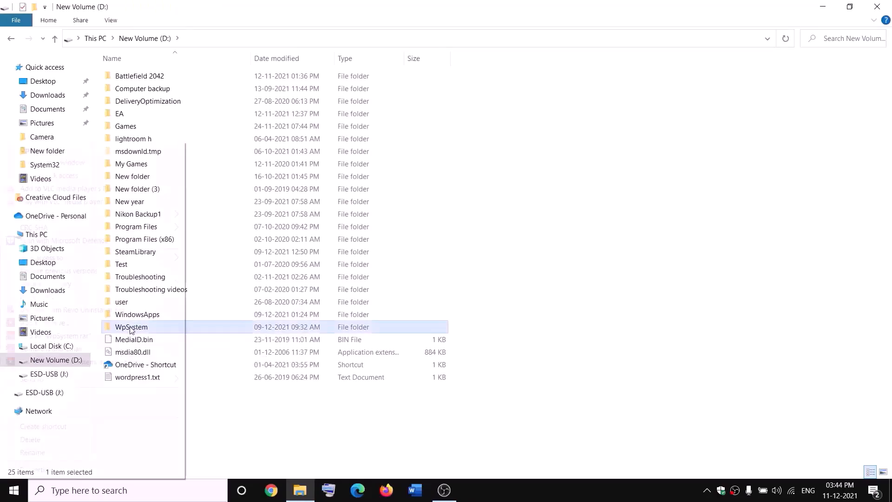
pyautogui.click(89, 440)
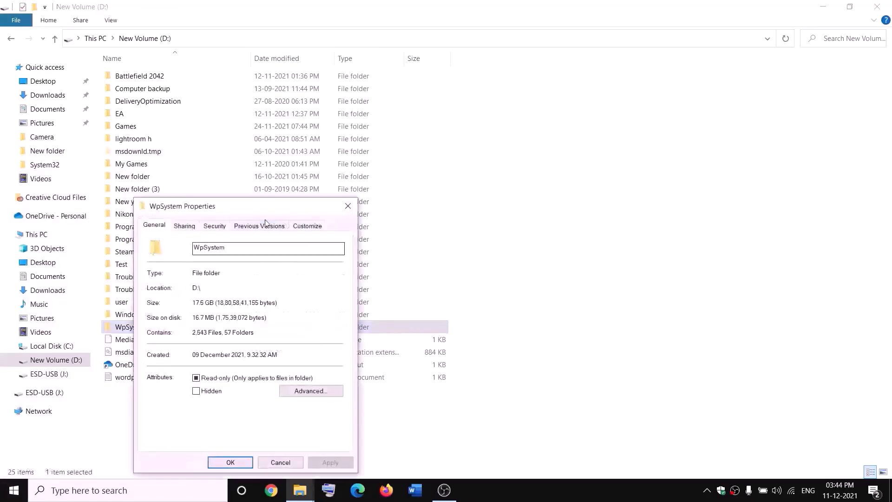
pyautogui.moveTo(265, 205); pyautogui.dragTo(381, 129)
pyautogui.click(331, 150)
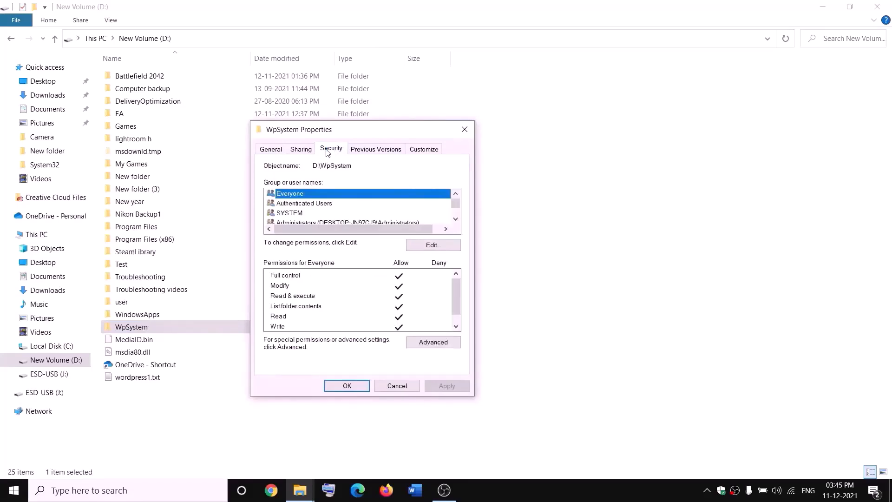
pyautogui.click(435, 344)
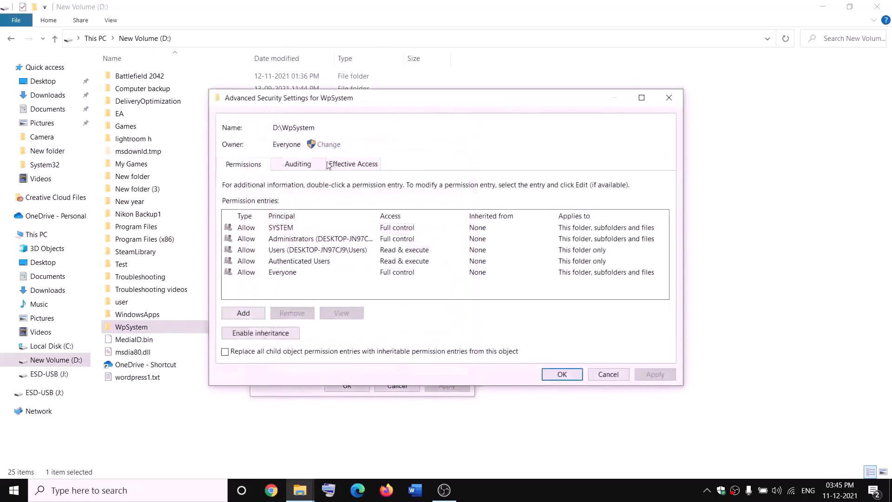
# Change the owner of the WpSystem folder to "everyone".
pyautogui.click(328, 145)
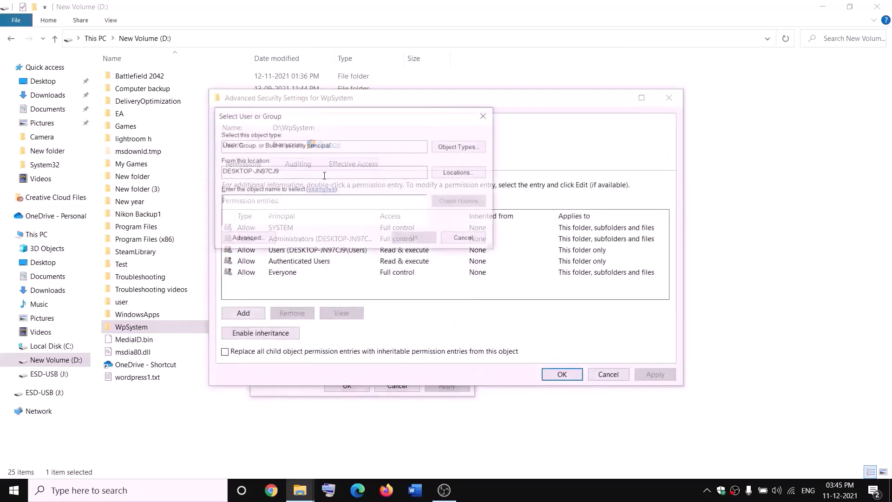
pyautogui.write('w')
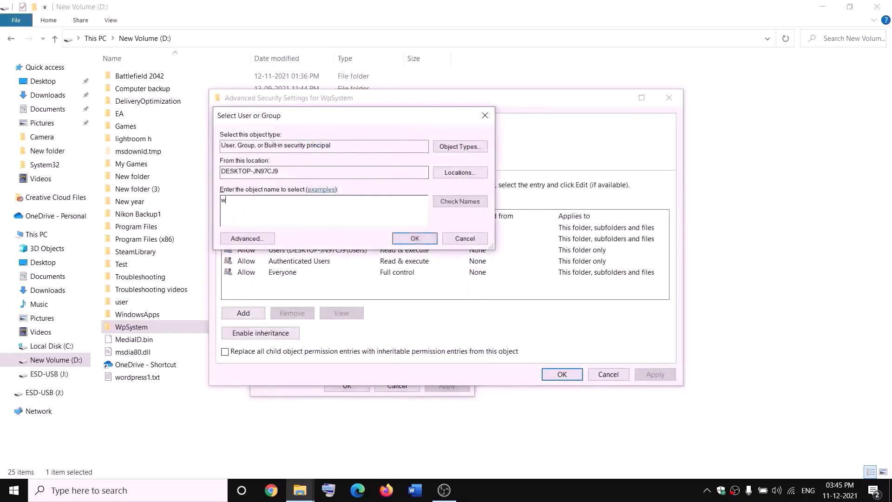
pyautogui.press('BackSpace')
pyautogui.write('e')
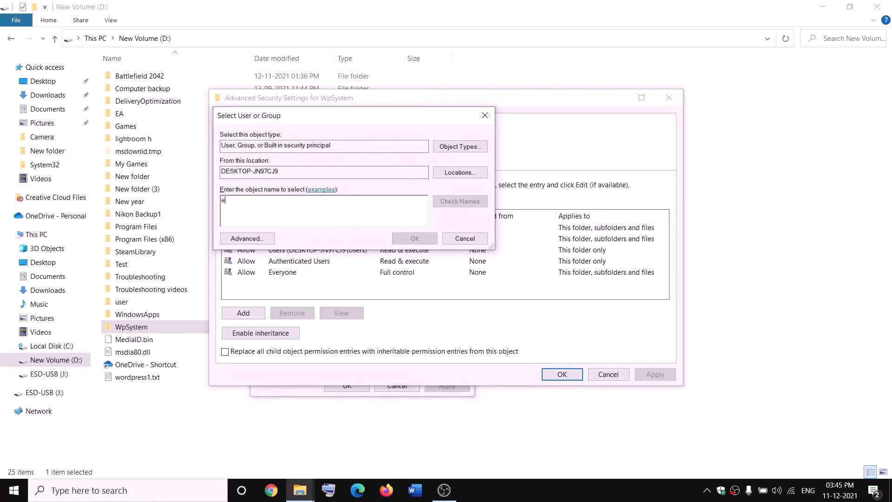
pyautogui.write('veryone')
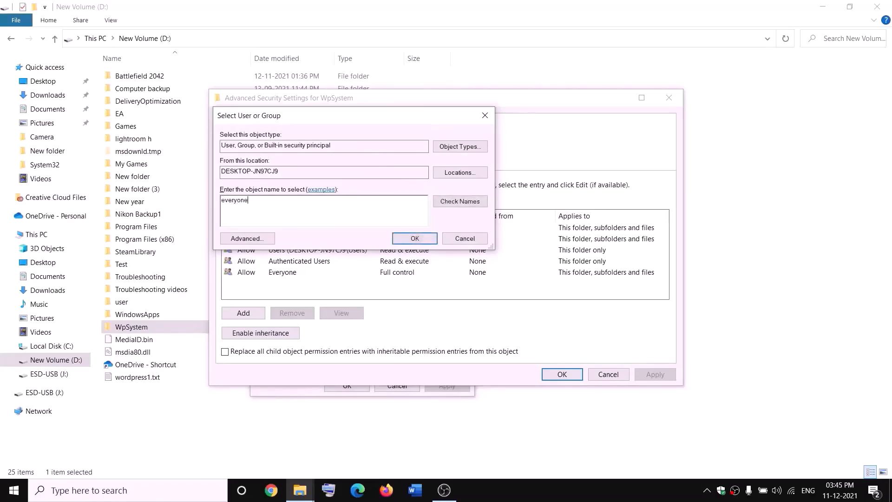
pyautogui.doubleClick(243, 211)
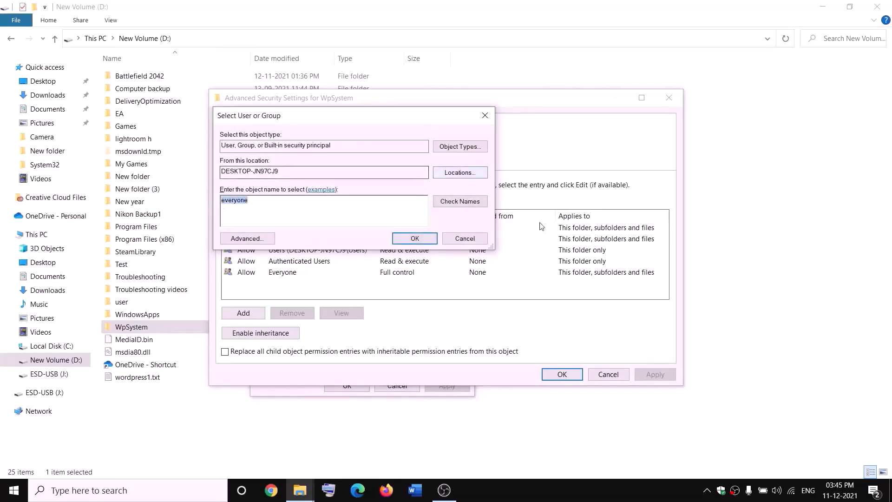
pyautogui.click(415, 238)
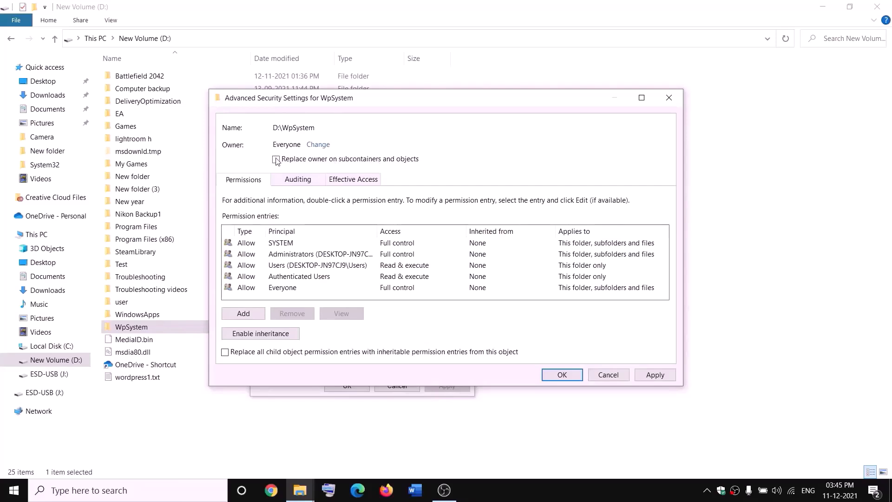
# Enable replacing the owner on subcontainers and objects, apply the ownership change and close the WpSystem properties.
pyautogui.click(655, 375)
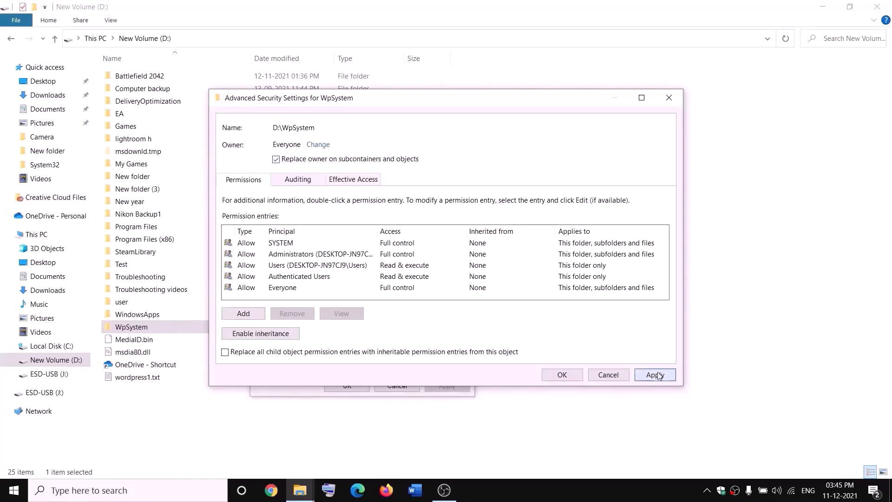
pyautogui.click(562, 374)
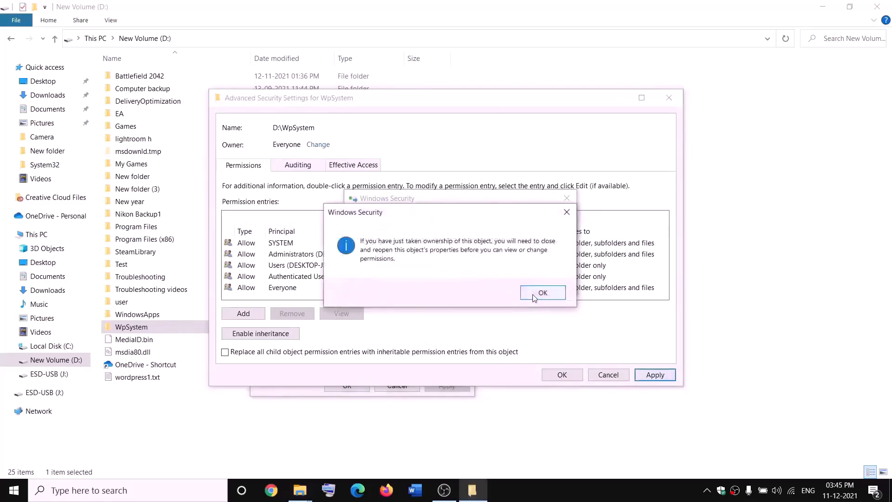
pyautogui.click(540, 292)
pyautogui.click(348, 385)
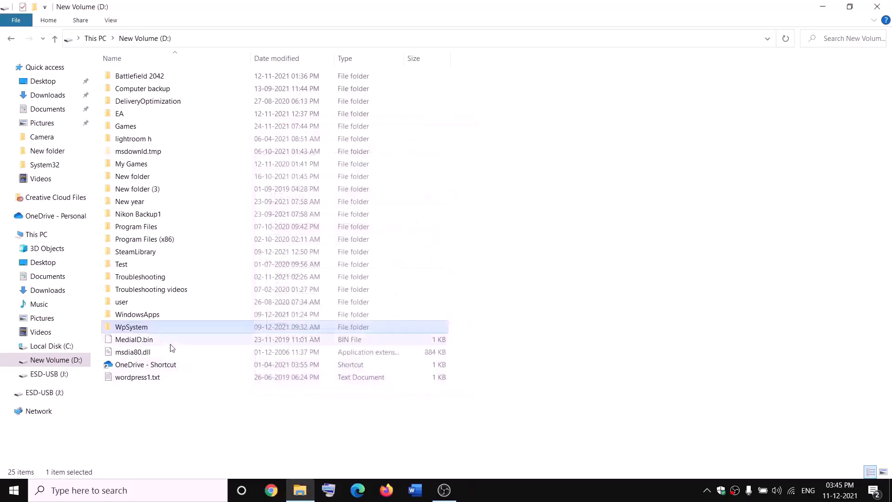
# Reopen the WpSystem folder's properties and bring up its advanced security settings again.
pyautogui.rightClick(133, 329)
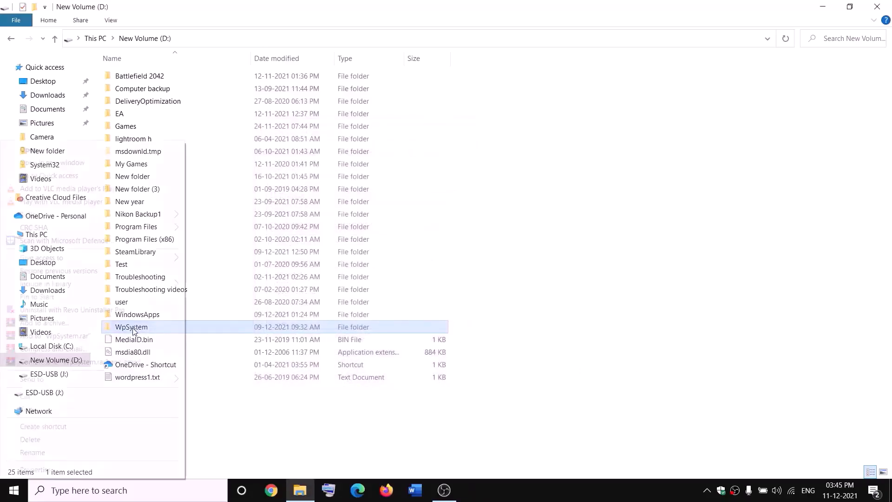
pyautogui.click(52, 469)
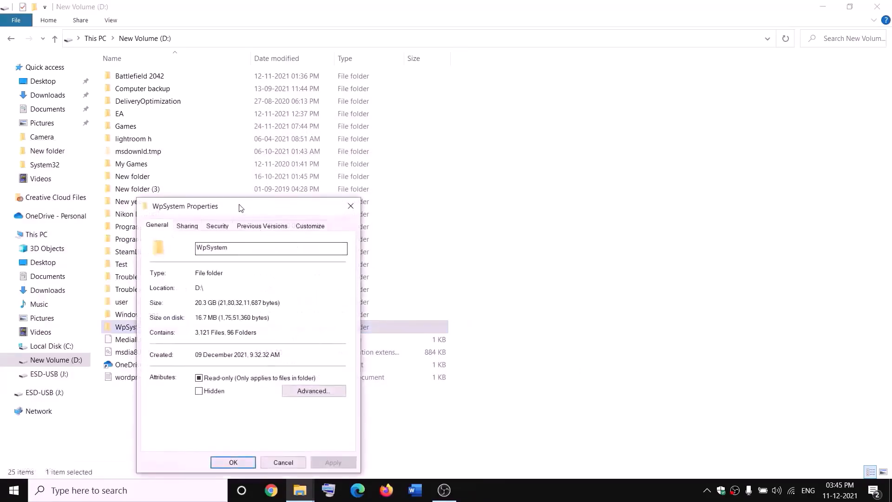
pyautogui.moveTo(238, 205); pyautogui.dragTo(295, 145)
pyautogui.click(328, 168)
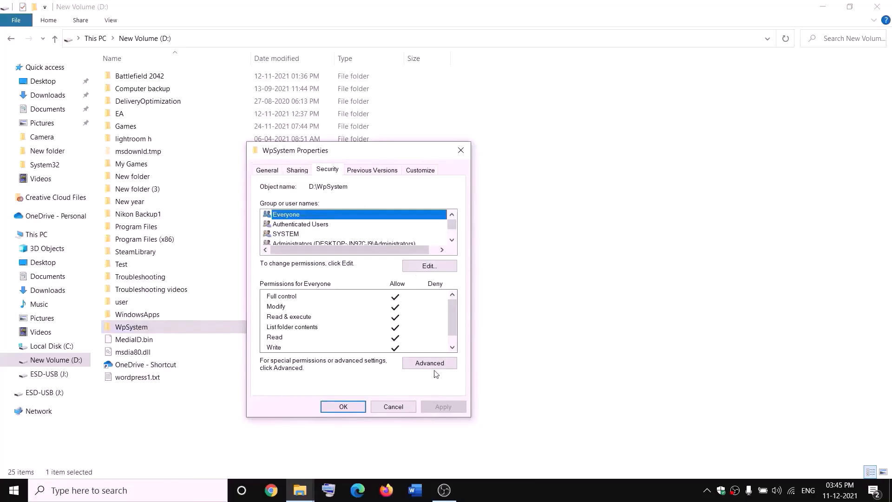
pyautogui.click(434, 362)
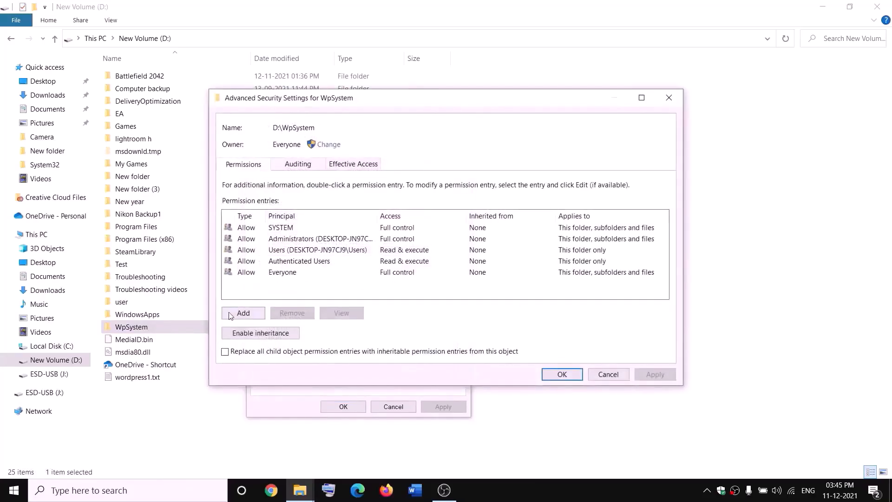
# Add a permission entry for the principal "everyone" on WpSystem, allowing Full control.
pyautogui.click(237, 316)
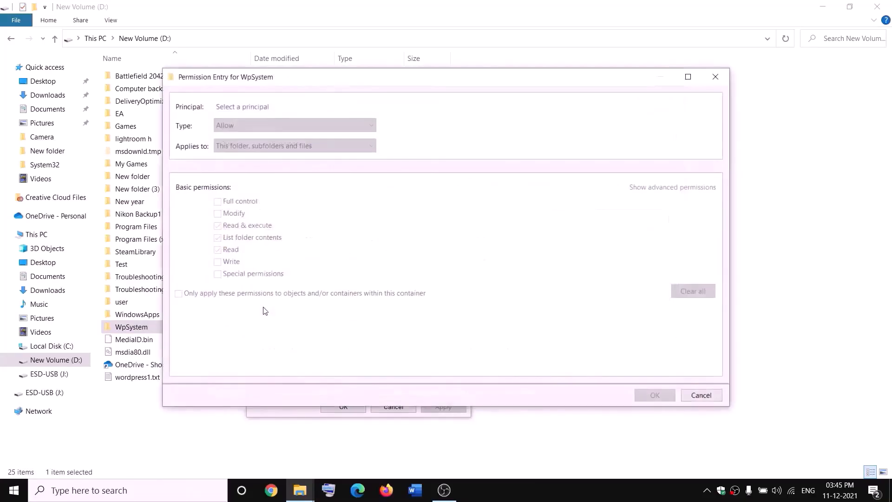
pyautogui.click(240, 109)
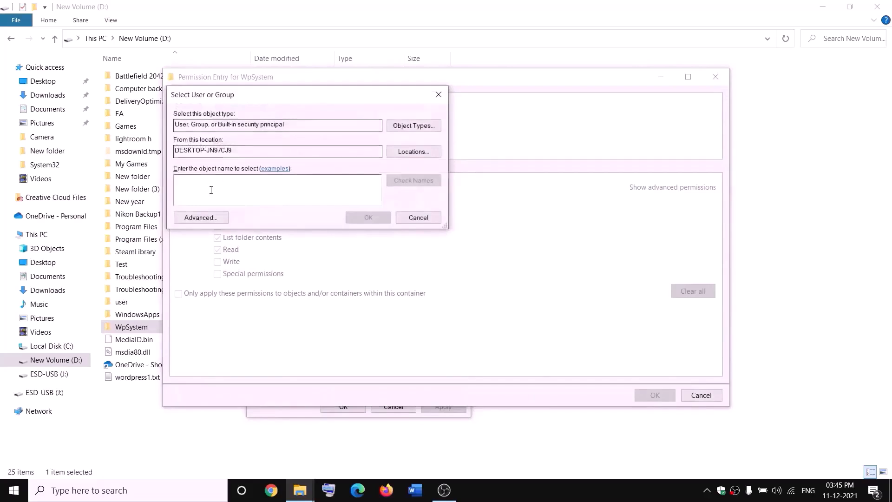
pyautogui.write('every')
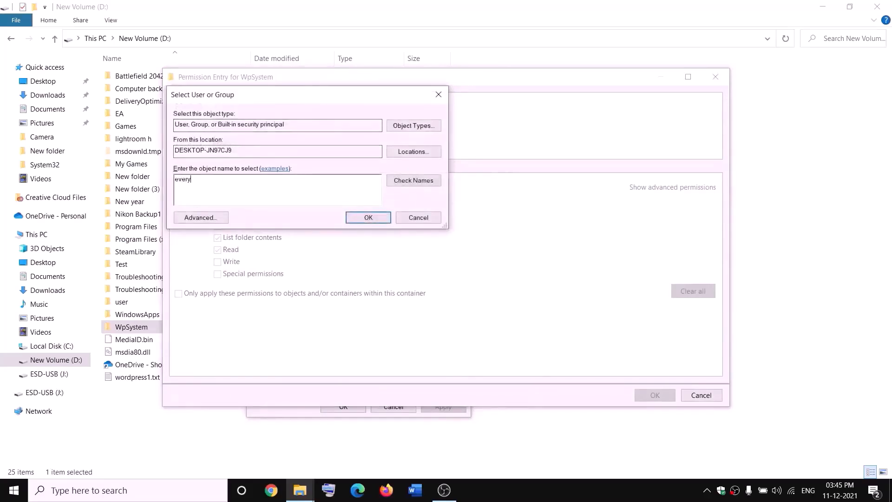
pyautogui.write('one')
pyautogui.click(414, 180)
pyautogui.click(369, 217)
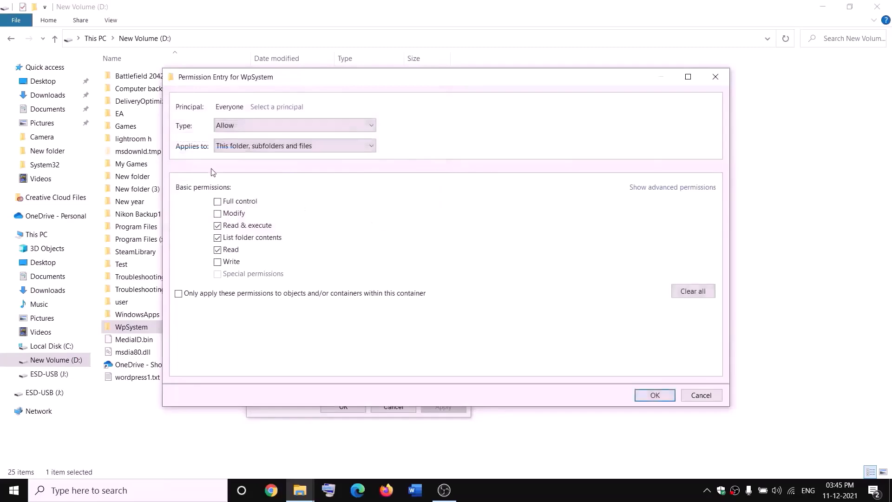
pyautogui.click(217, 203)
pyautogui.click(655, 396)
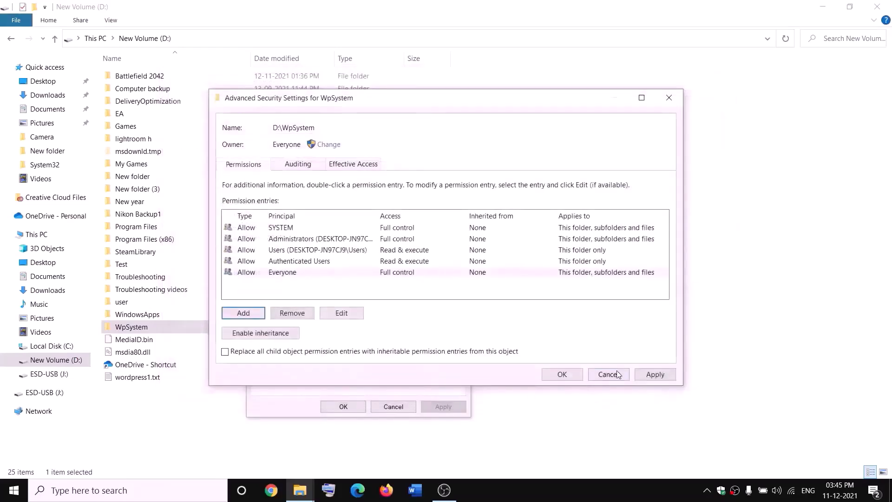
# Apply the new permission entry and close the WpSystem security settings and properties.
pyautogui.click(655, 374)
pyautogui.click(562, 374)
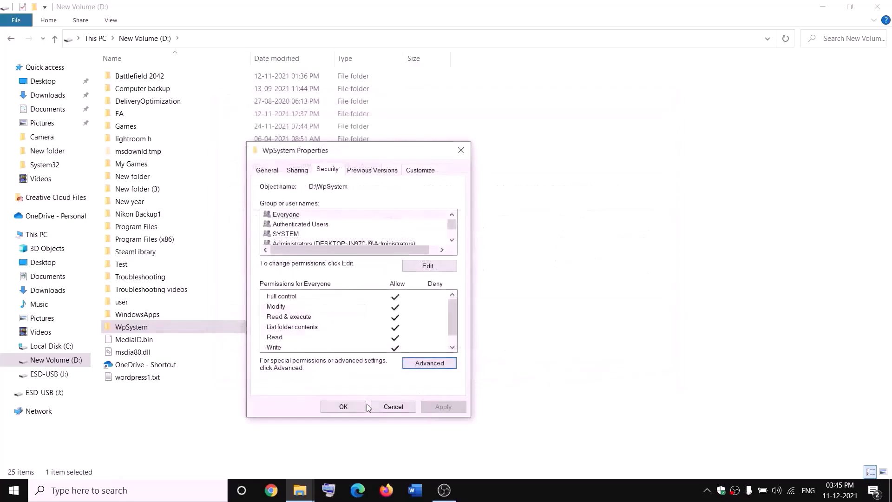
pyautogui.click(355, 407)
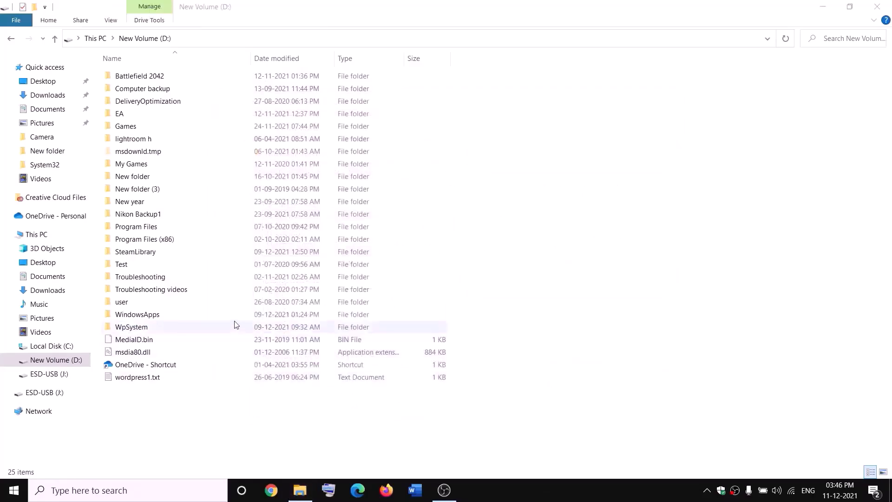
# Rename the WpSystem folder on drive D: to WpSystem.old.
pyautogui.rightClick(130, 329)
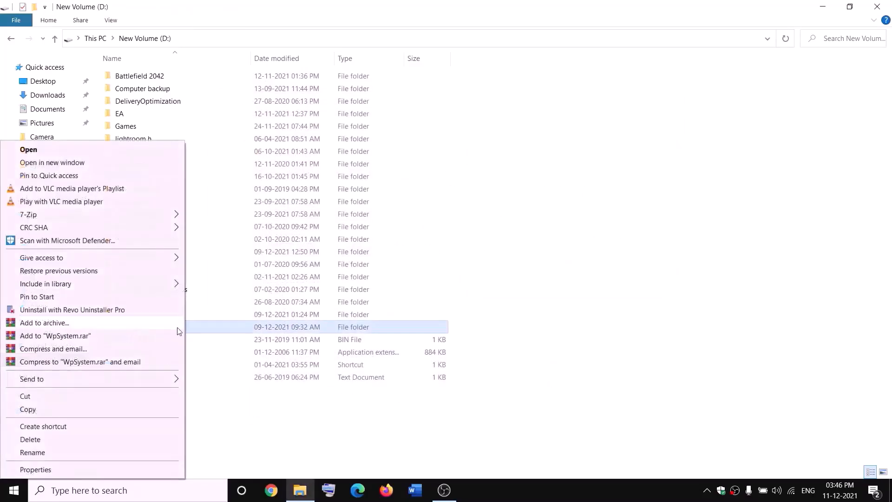
pyautogui.click(32, 453)
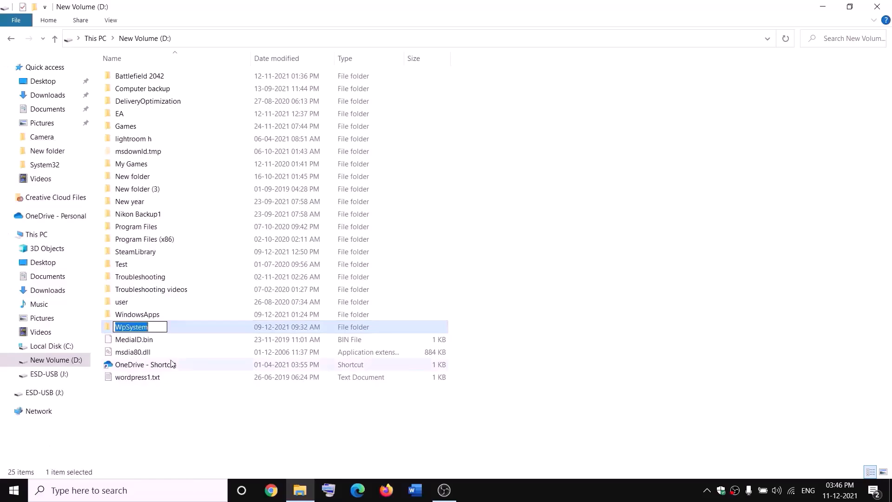
pyautogui.press('End')
pyautogui.write('.ol')
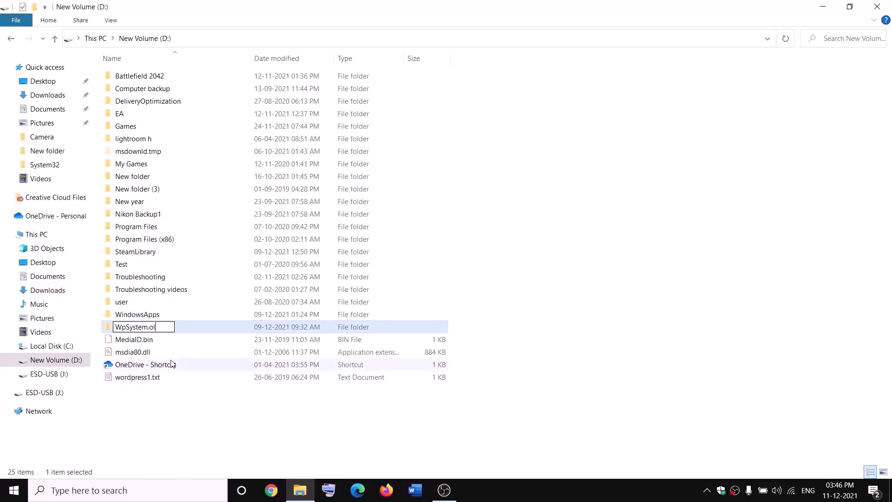
pyautogui.write('d')
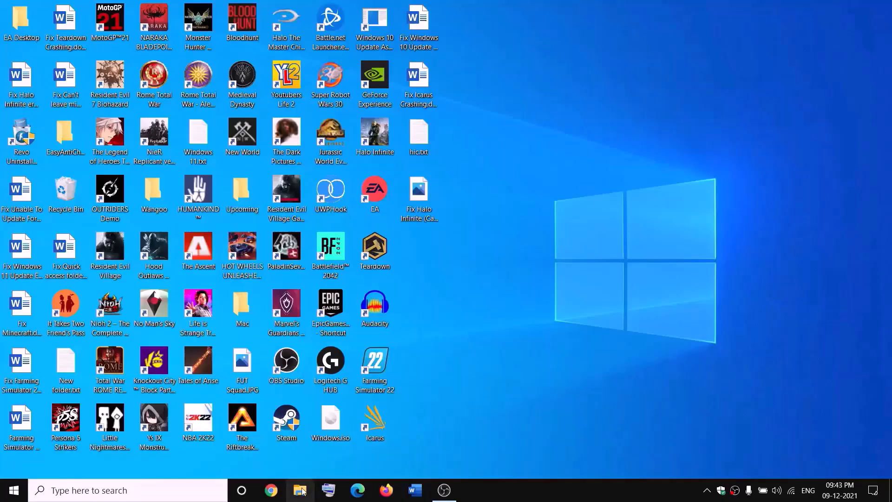
# Open the New Volume (D:) drive and bring up the advanced security settings of its WindowsApps folder.
pyautogui.press('super+e')
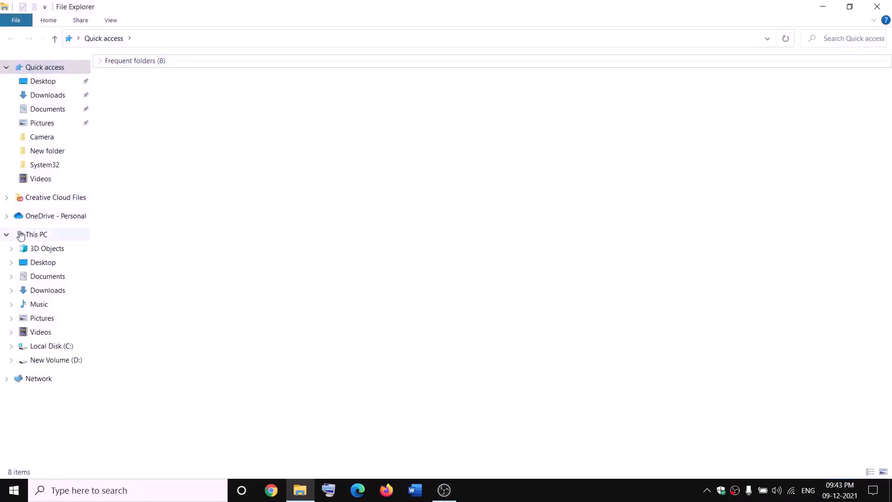
pyautogui.click(20, 234)
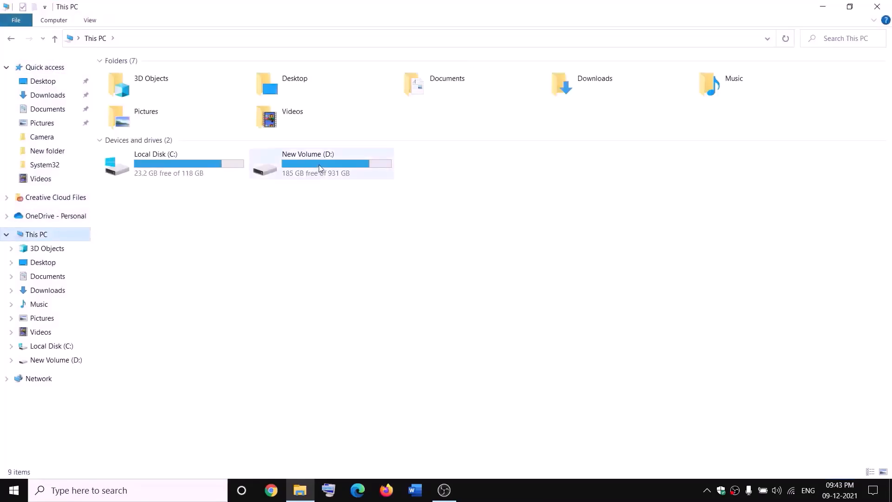
pyautogui.doubleClick(320, 168)
pyautogui.click(158, 315)
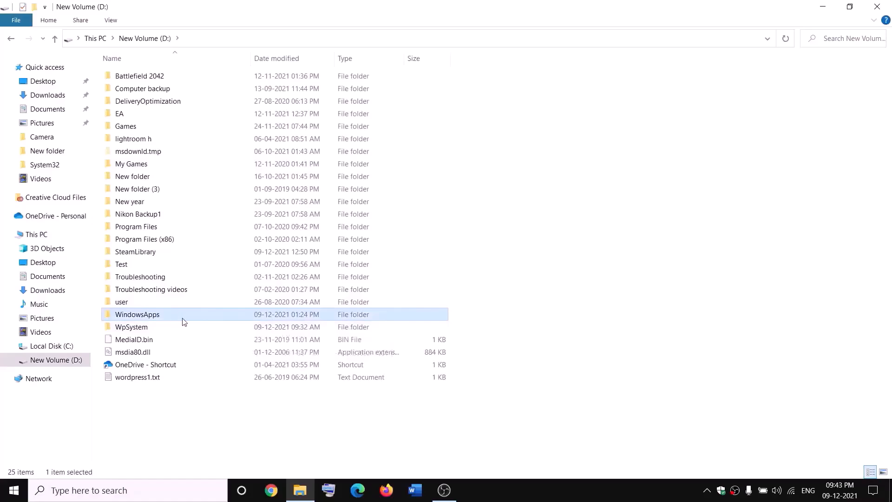
pyautogui.rightClick(168, 317)
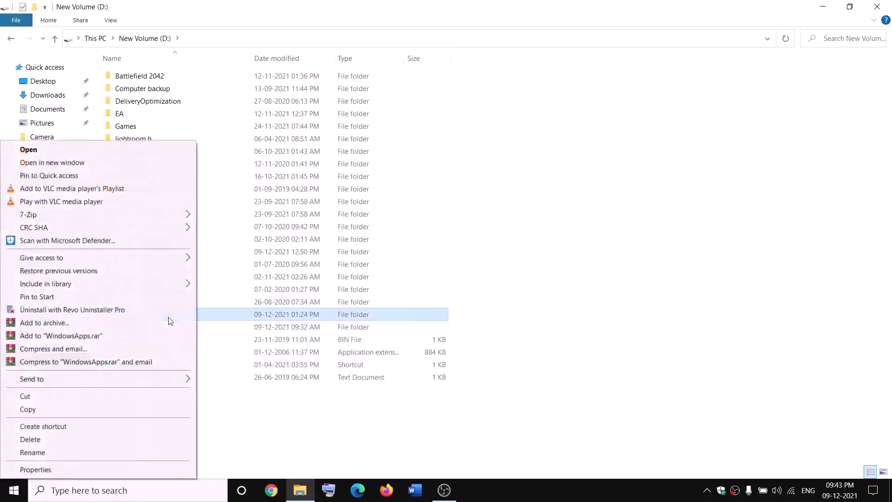
pyautogui.click(35, 470)
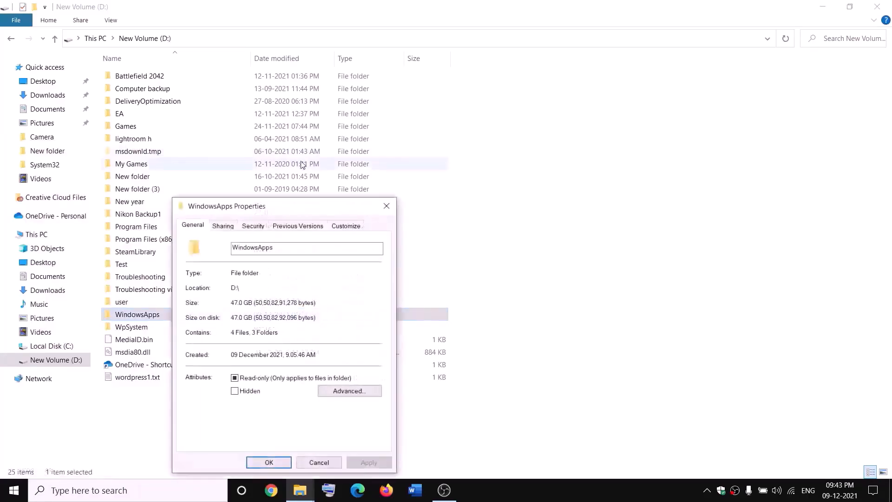
pyautogui.click(253, 228)
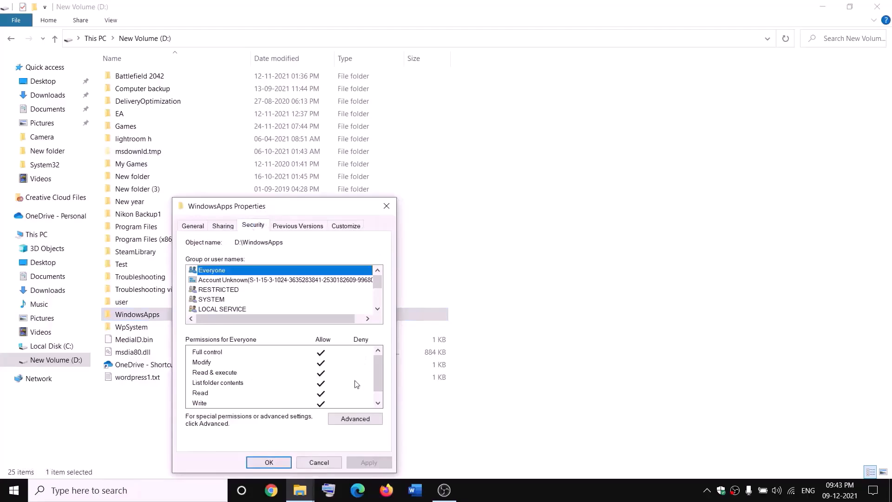
pyautogui.click(355, 418)
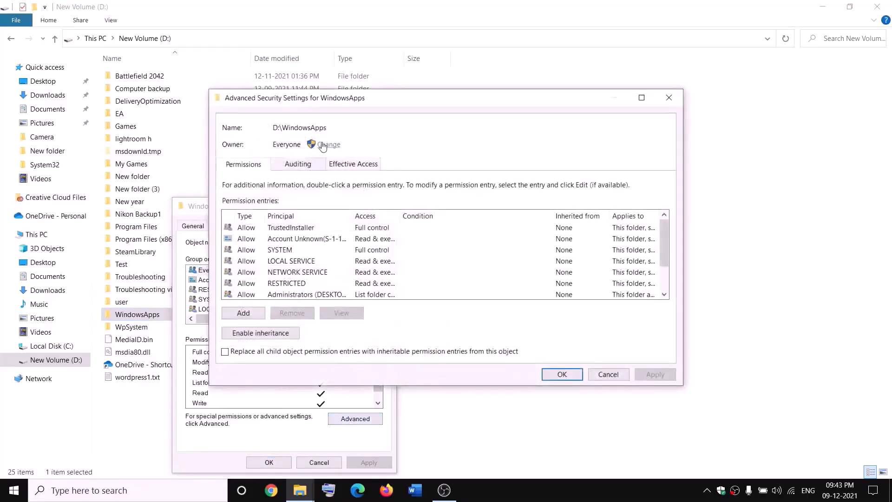
# Set the owner of WindowsApps to "everyone" and enable replacing the owner on subcontainers and objects.
pyautogui.click(329, 146)
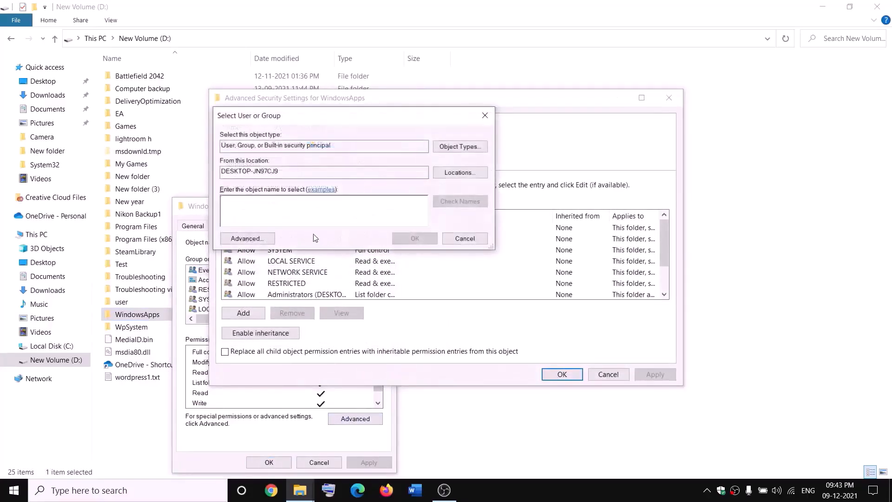
pyautogui.write('everyone')
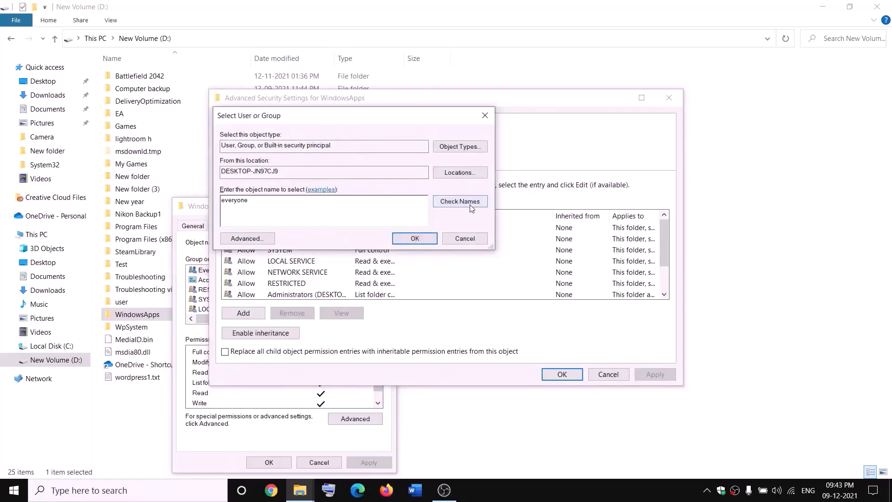
pyautogui.click(470, 205)
pyautogui.click(415, 239)
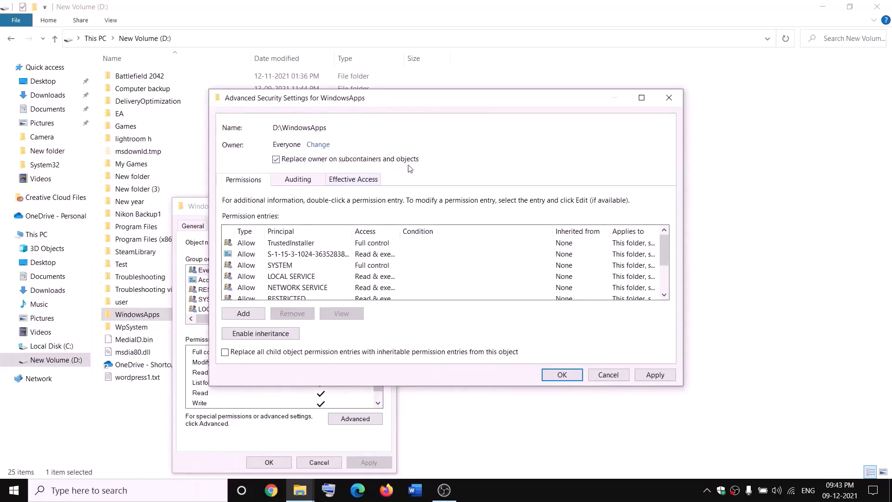
# Apply the ownership change, acknowledge the security notice and close the WindowsApps properties.
pyautogui.click(655, 374)
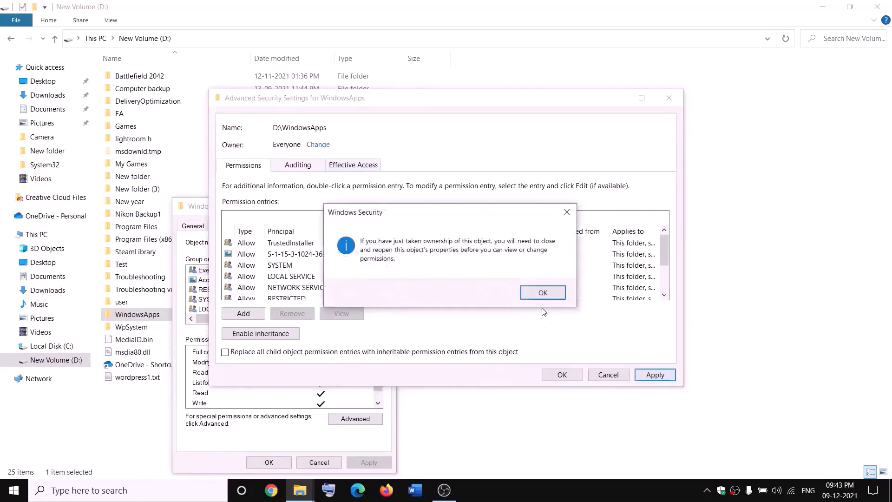
pyautogui.click(542, 292)
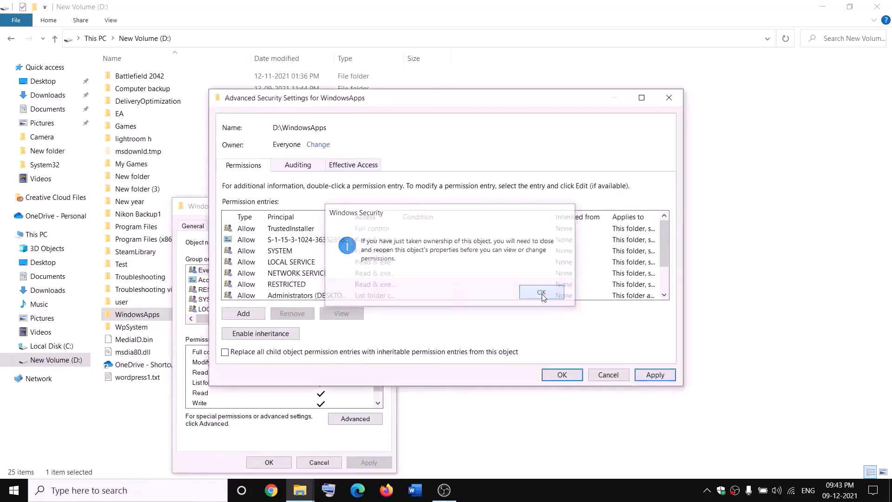
pyautogui.click(561, 374)
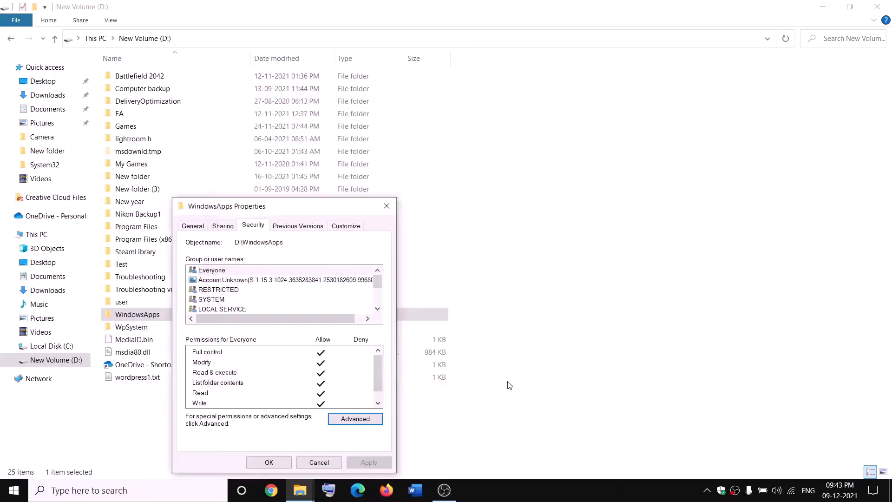
pyautogui.click(269, 463)
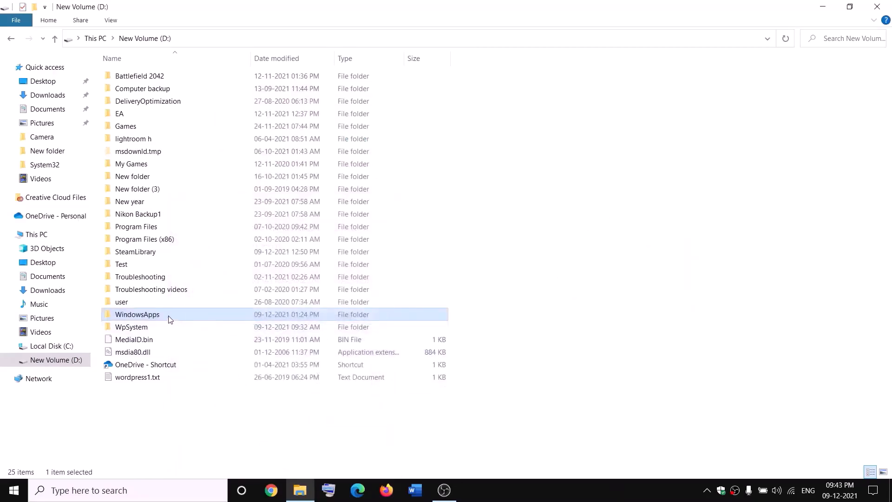
# Reopen the WindowsApps folder's properties and bring up its advanced security settings again.
pyautogui.rightClick(170, 319)
pyautogui.click(35, 470)
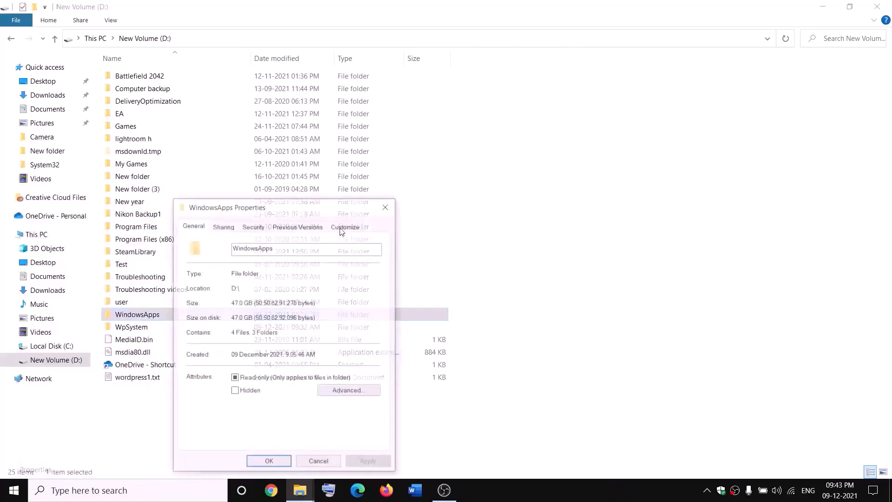
pyautogui.click(261, 228)
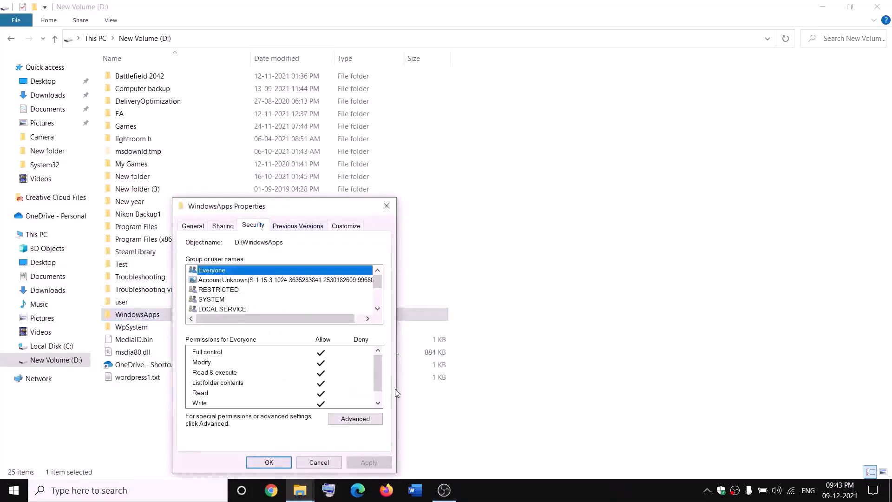
pyautogui.click(379, 418)
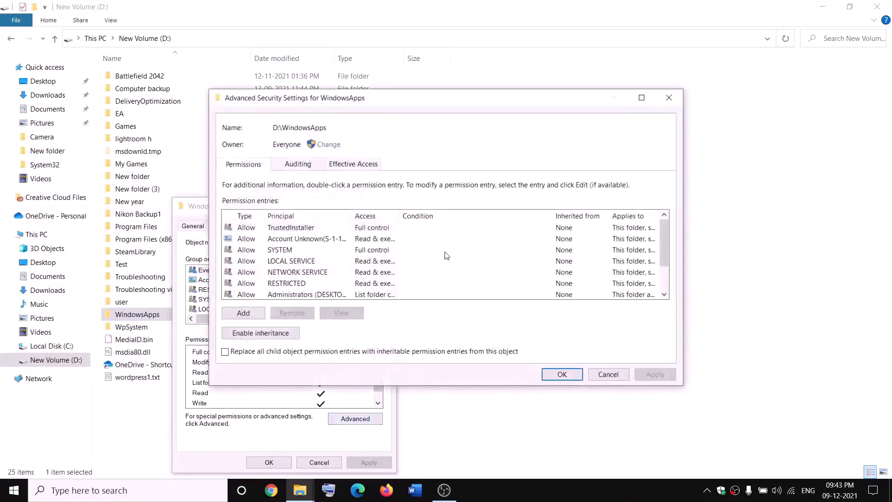
# Add a permission entry for the principal "everyone" on WindowsApps, allowing Full control.
pyautogui.click(244, 313)
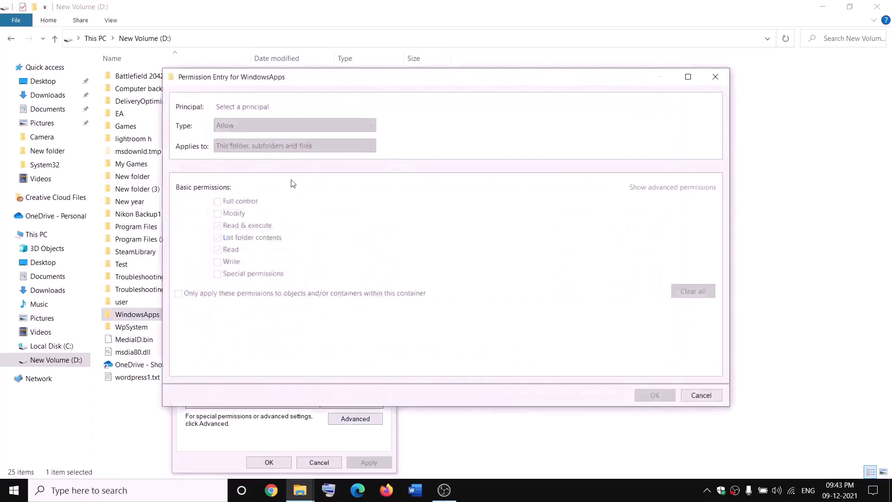
pyautogui.click(238, 107)
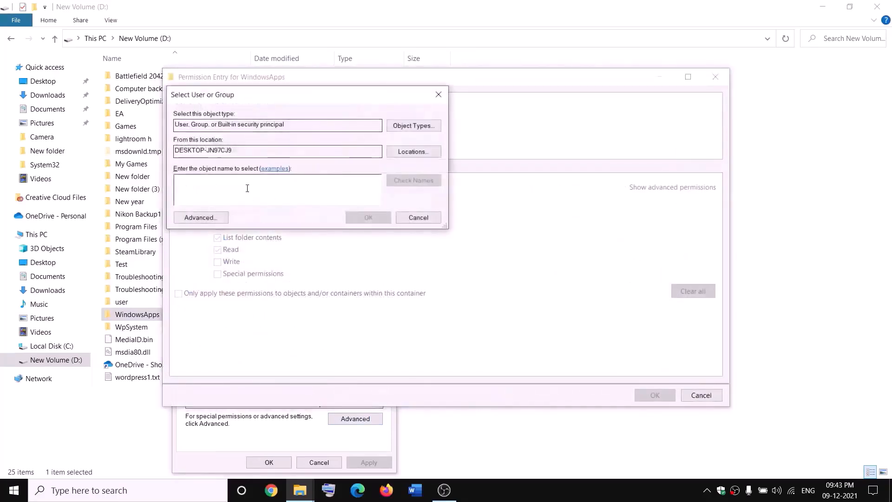
pyautogui.write('everyo')
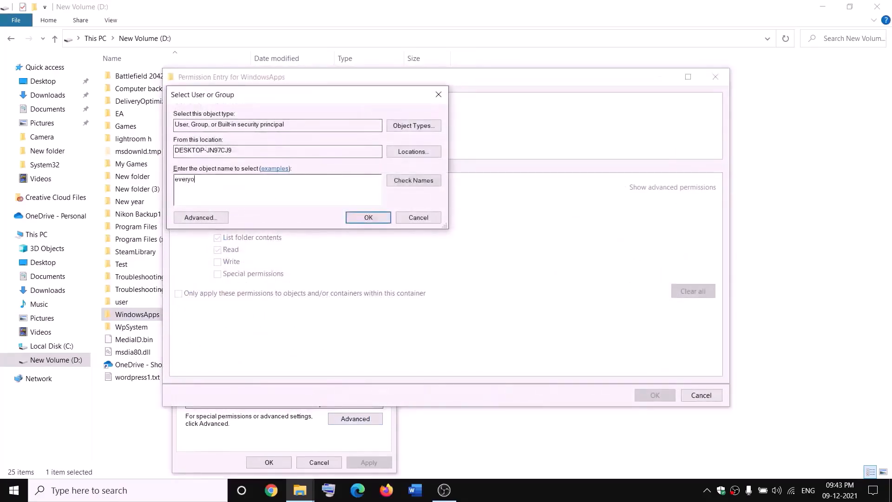
pyautogui.write('ne')
pyautogui.click(434, 181)
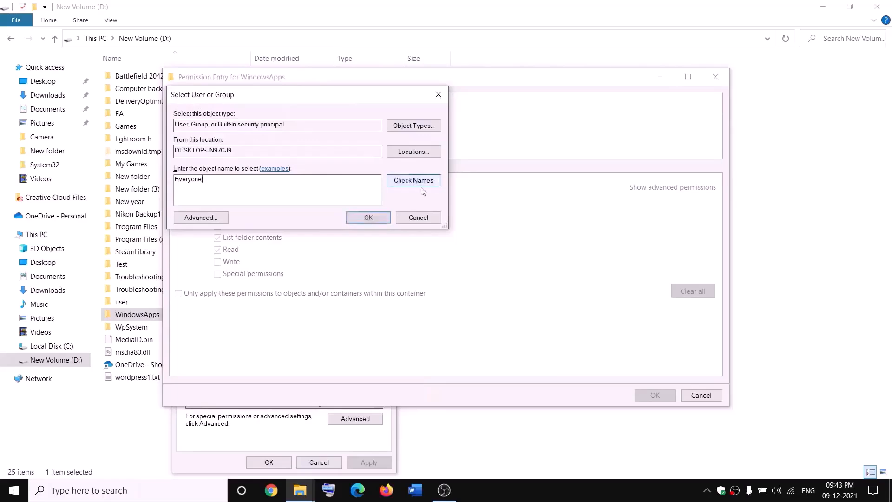
pyautogui.click(369, 218)
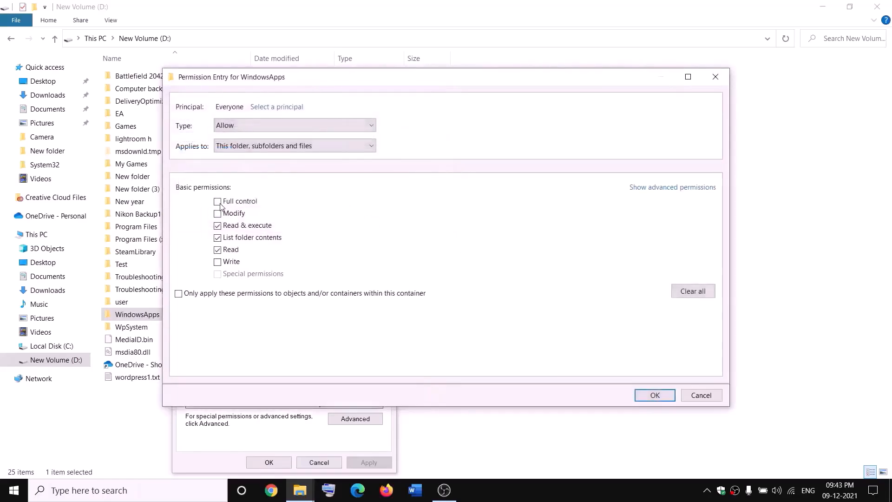
pyautogui.click(654, 394)
# Apply the WindowsApps permission change and close its security settings and properties.
pyautogui.click(653, 378)
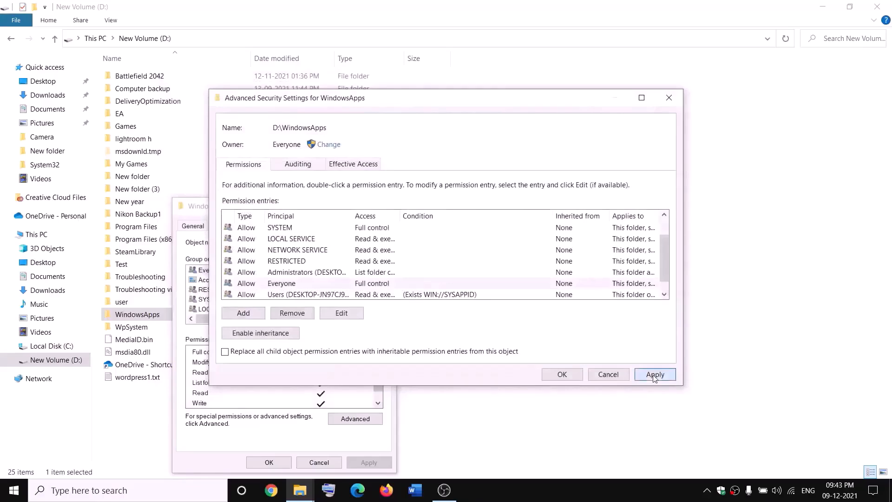
pyautogui.click(561, 376)
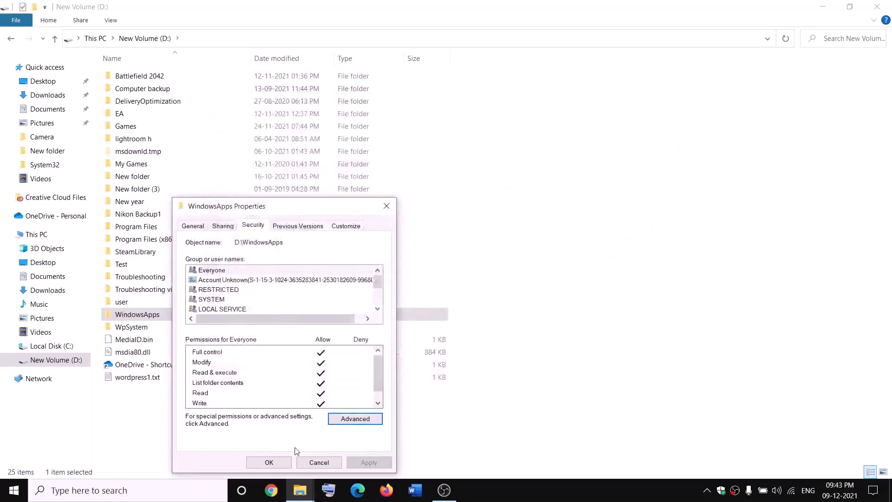
pyautogui.click(288, 461)
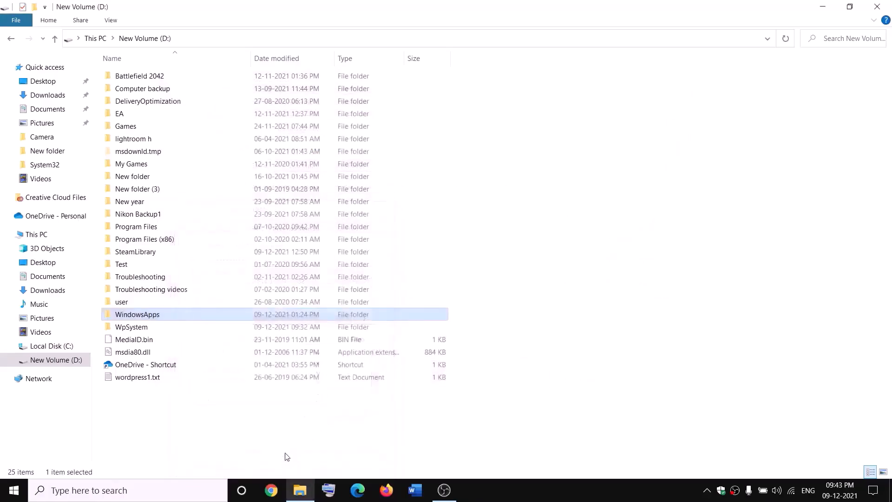
# Rename the WindowsApps folder on drive D: to WindowsApps.old.
pyautogui.rightClick(169, 320)
pyautogui.click(28, 453)
pyautogui.click(167, 311)
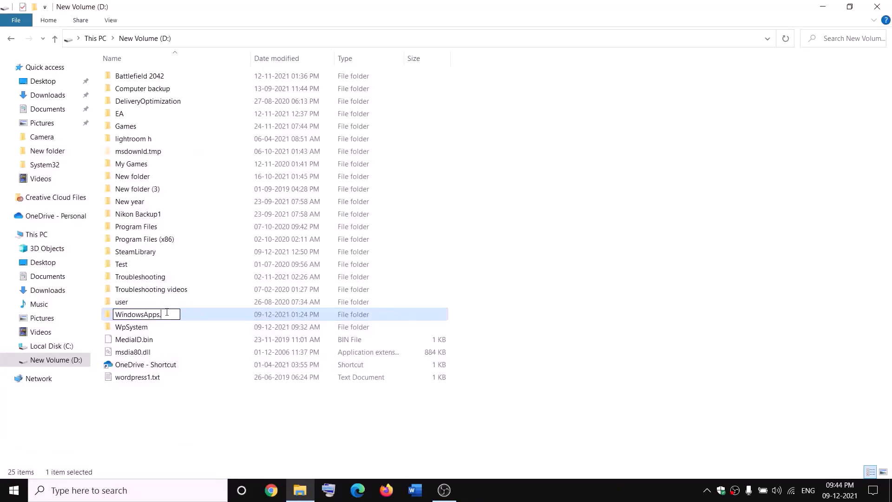
pyautogui.write('.old')
pyautogui.click(203, 405)
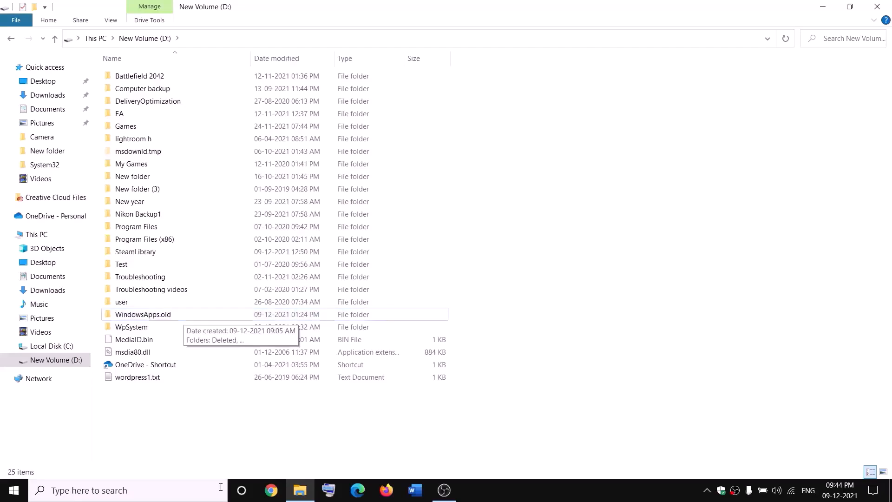
# End the Gaming Services background process in Task Manager, and close Task Manager.
pyautogui.rightClick(14, 490)
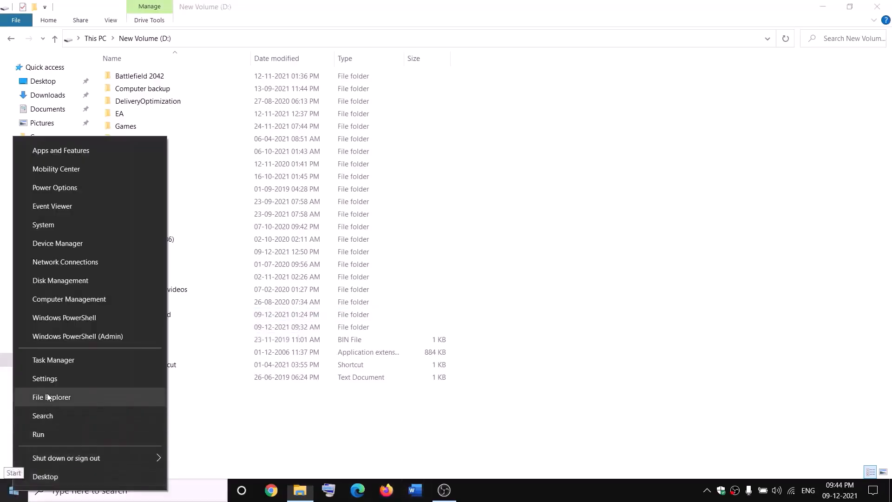
pyautogui.click(48, 364)
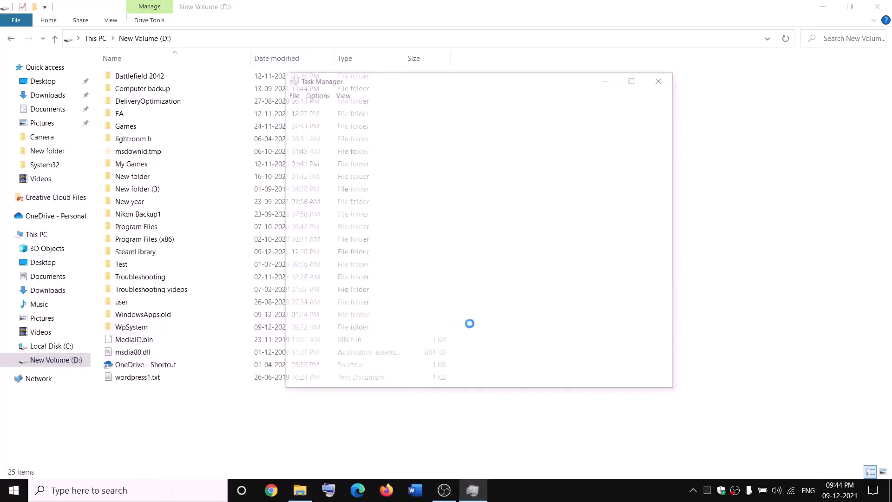
pyautogui.scroll(-3, 404, 260)
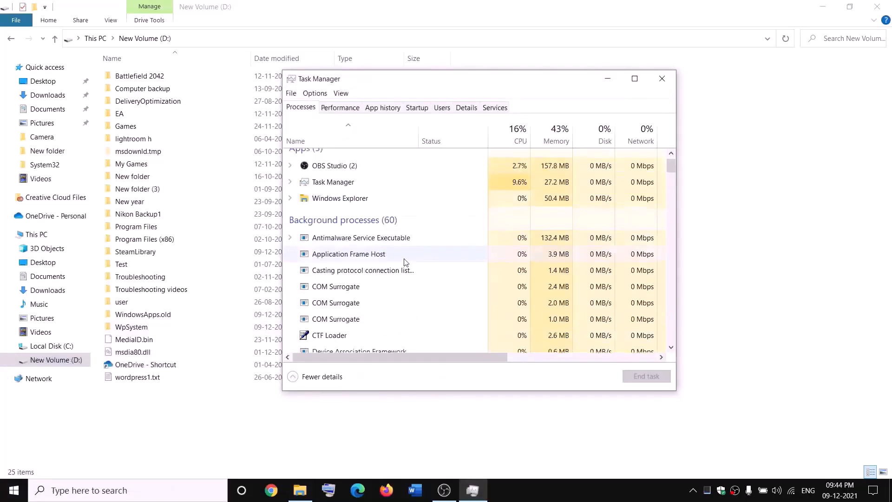
pyautogui.click(324, 316)
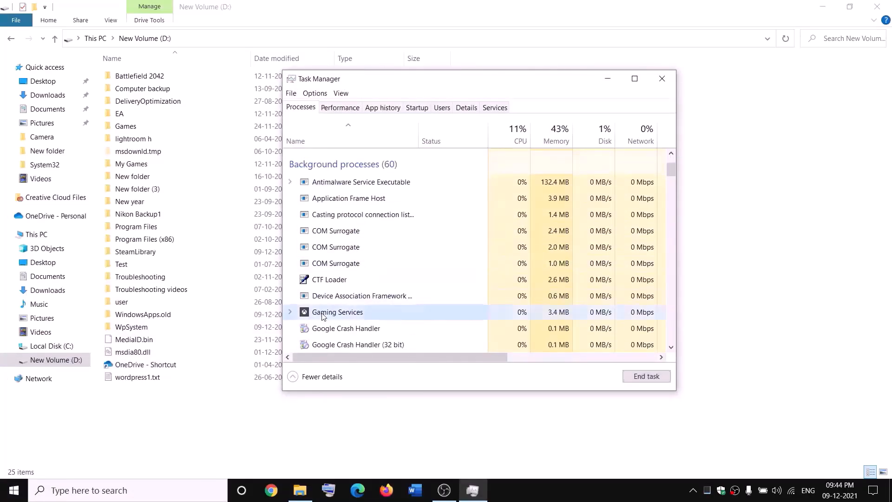
pyautogui.rightClick(323, 316)
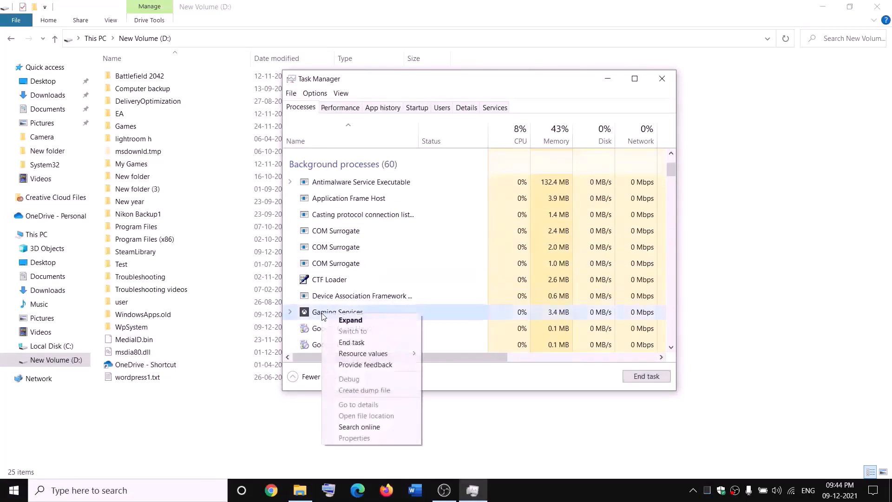
pyautogui.click(357, 343)
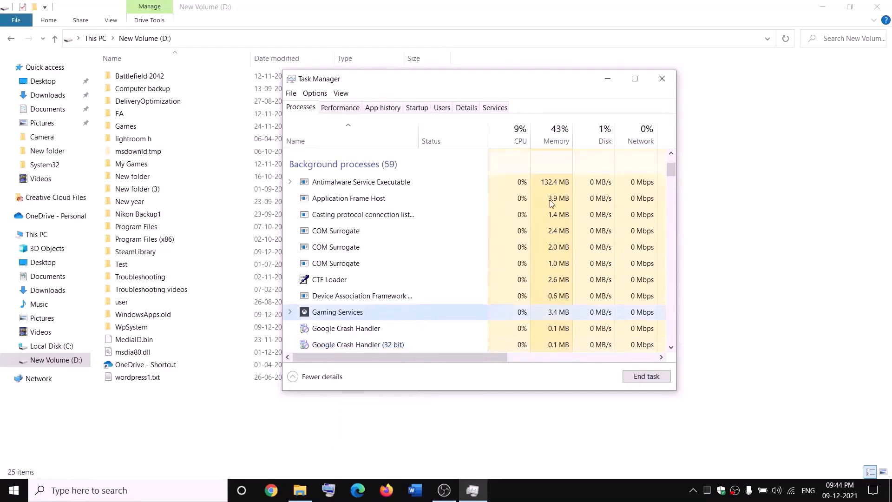
pyautogui.click(670, 79)
# Open the Windows Services console and locate the Gaming Services entries in the list.
pyautogui.click(196, 491)
pyautogui.write('ser')
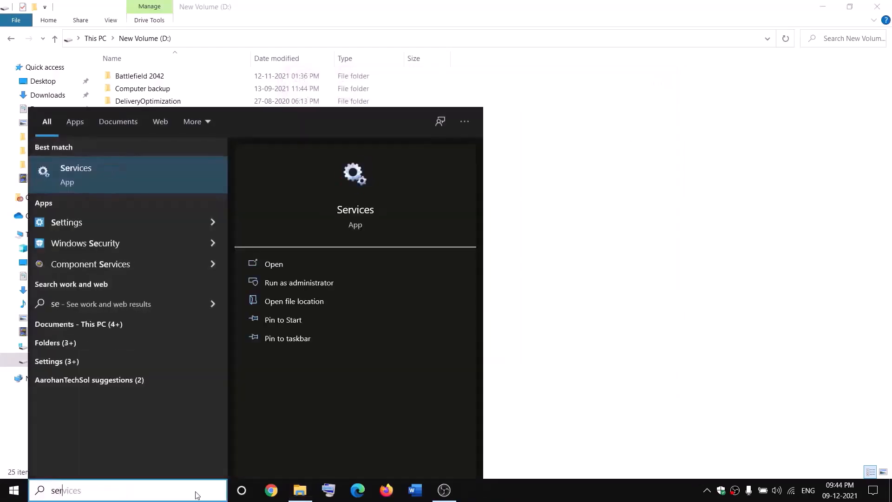
pyautogui.write('vi')
pyautogui.press('Return')
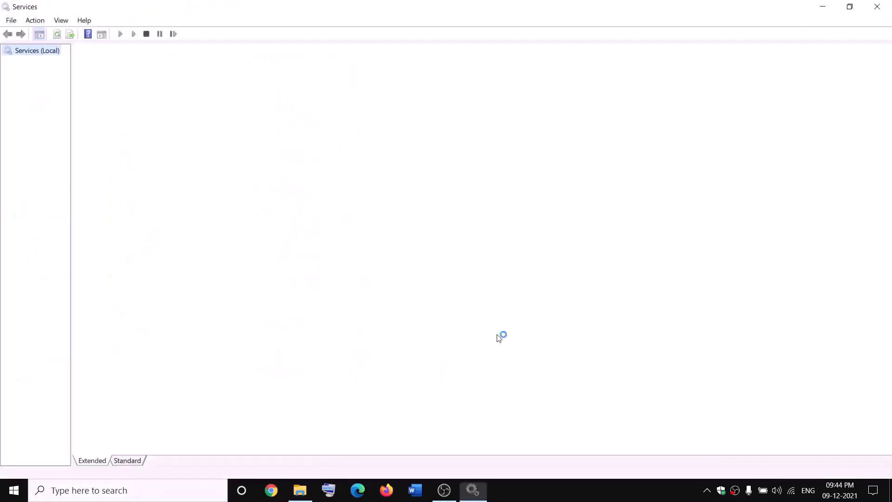
pyautogui.click(381, 248)
pyautogui.press('g')
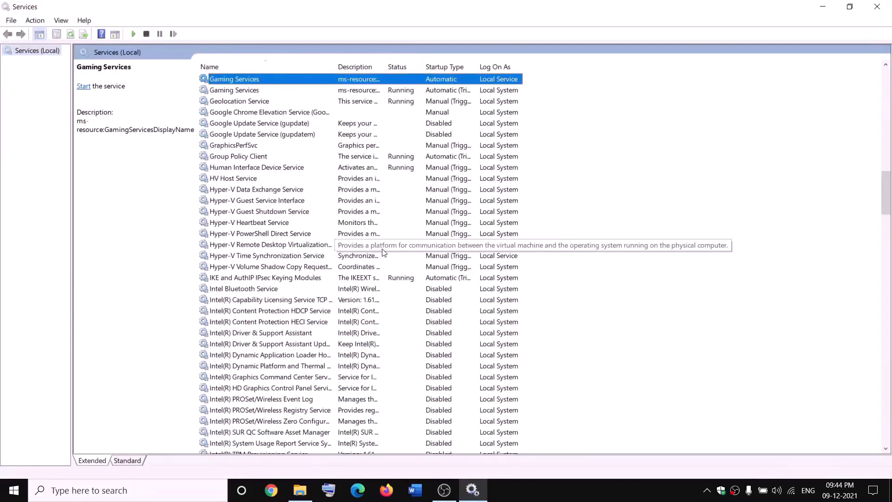
# Start the idle Gaming Services entry, and stop both Gaming Services entries.
pyautogui.click(395, 127)
pyautogui.click(368, 79)
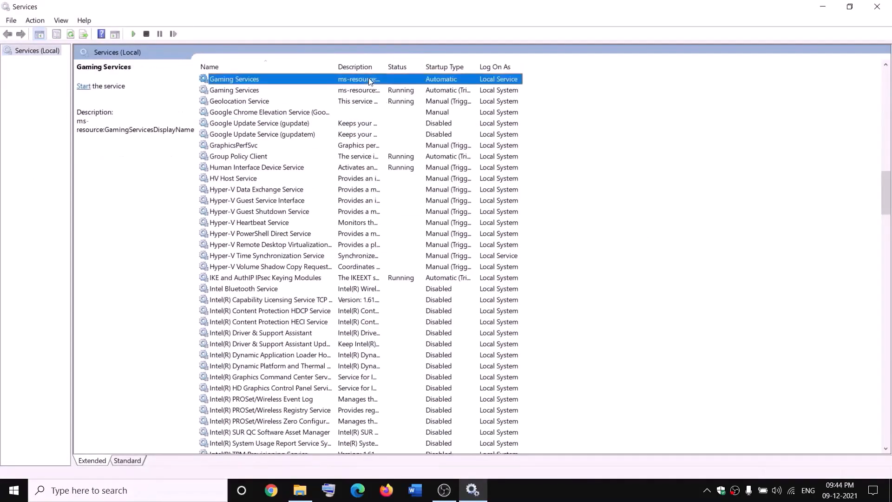
pyautogui.rightClick(370, 80)
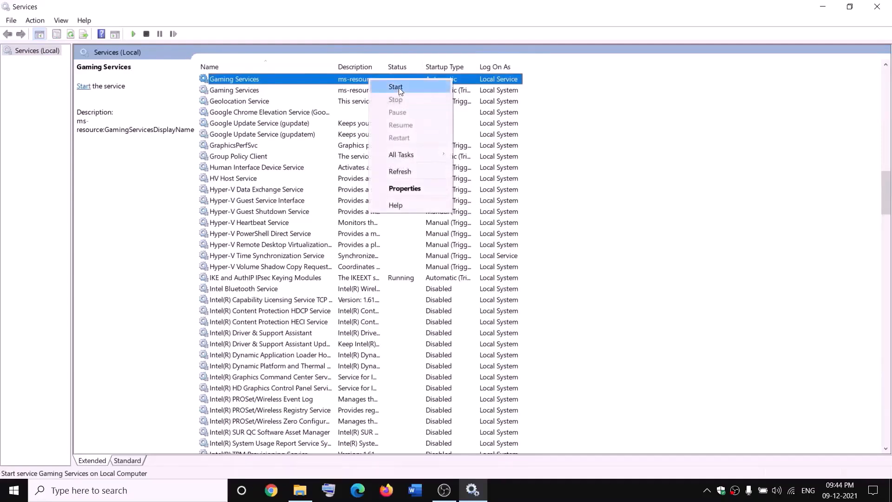
pyautogui.click(399, 88)
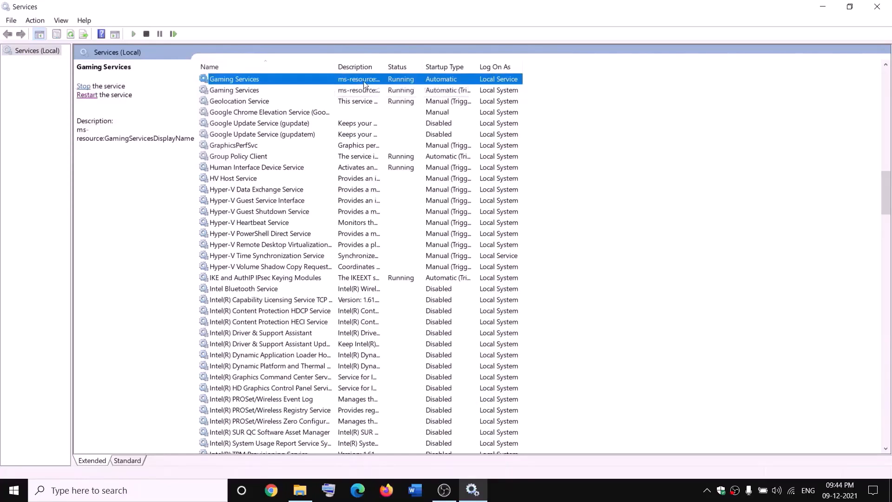
pyautogui.rightClick(364, 81)
pyautogui.click(390, 102)
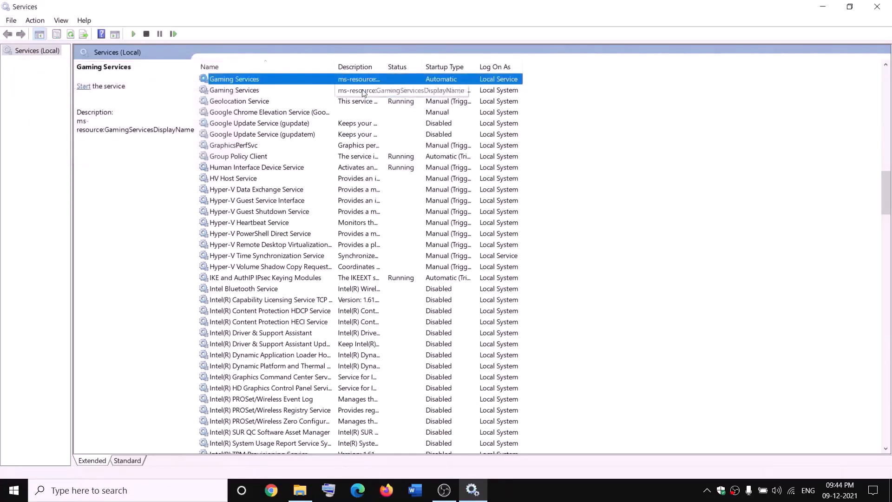
pyautogui.click(364, 92)
pyautogui.rightClick(364, 92)
pyautogui.click(405, 111)
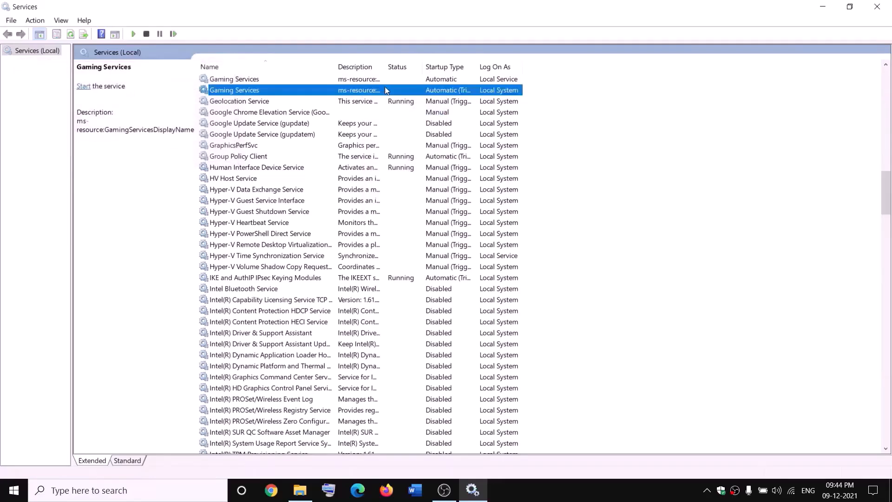
# Check the renamed folder on drive D:, and start both Gaming Services entries again from the Services console.
pyautogui.click(301, 491)
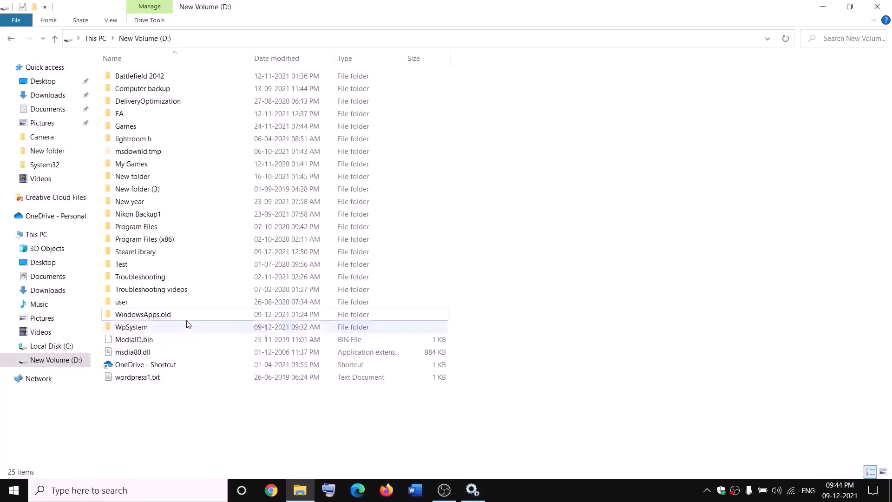
pyautogui.hotkey('alt', 'Tab')
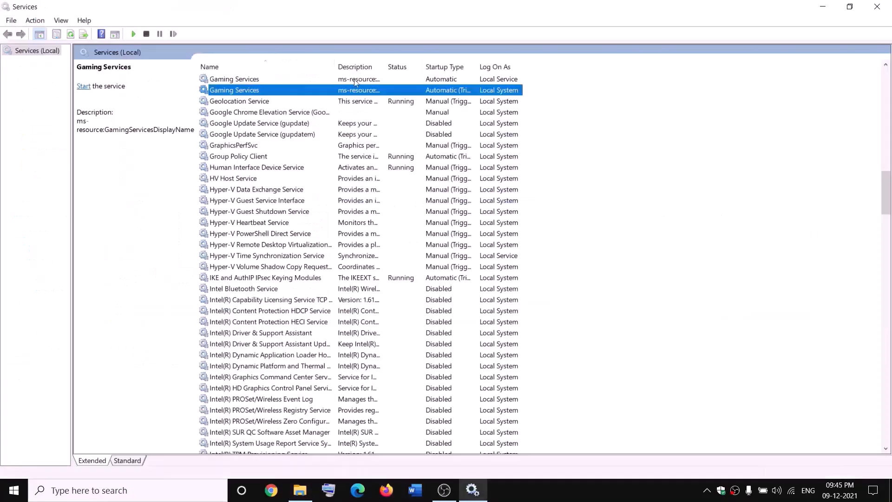
pyautogui.rightClick(330, 80)
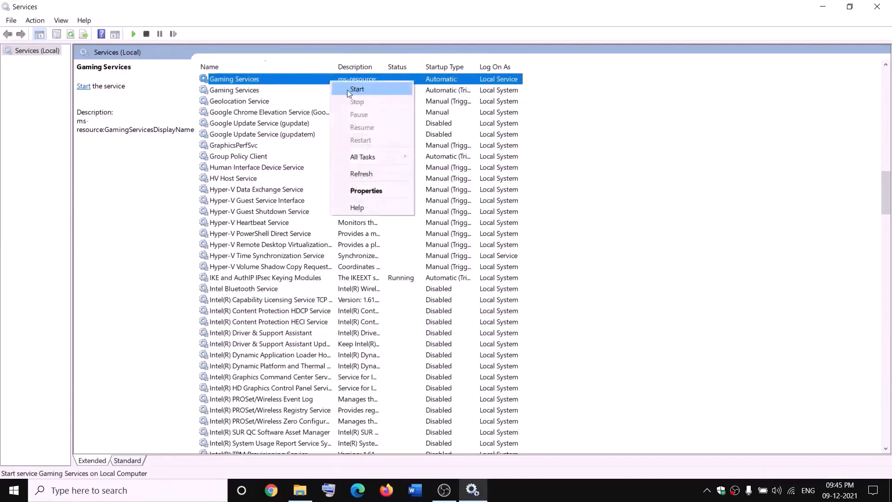
pyautogui.click(357, 90)
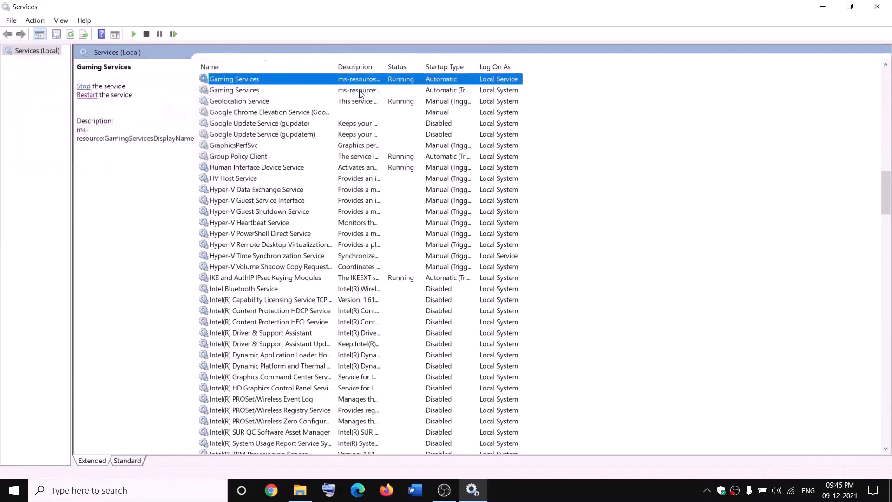
pyautogui.click(357, 92)
pyautogui.rightClick(360, 91)
pyautogui.click(385, 99)
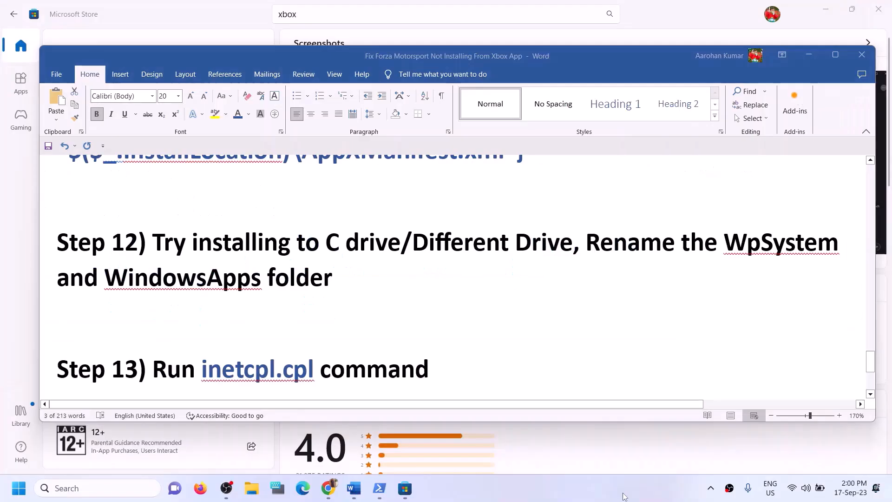
# Copy the inetcpl.cpl command from Step 13 of the Word document and run it through Windows search.
pyautogui.scroll(-1, 349, 364)
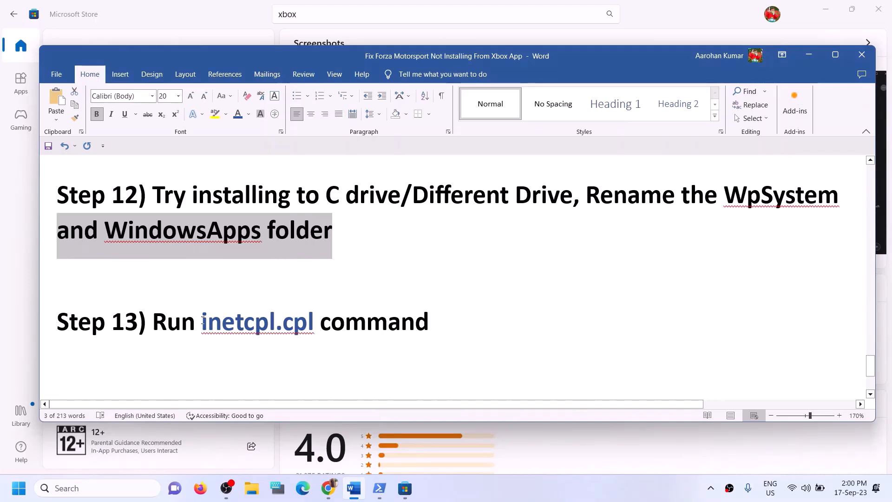
pyautogui.moveTo(203, 321); pyautogui.dragTo(319, 323)
pyautogui.hotkey('ctrl', 'c')
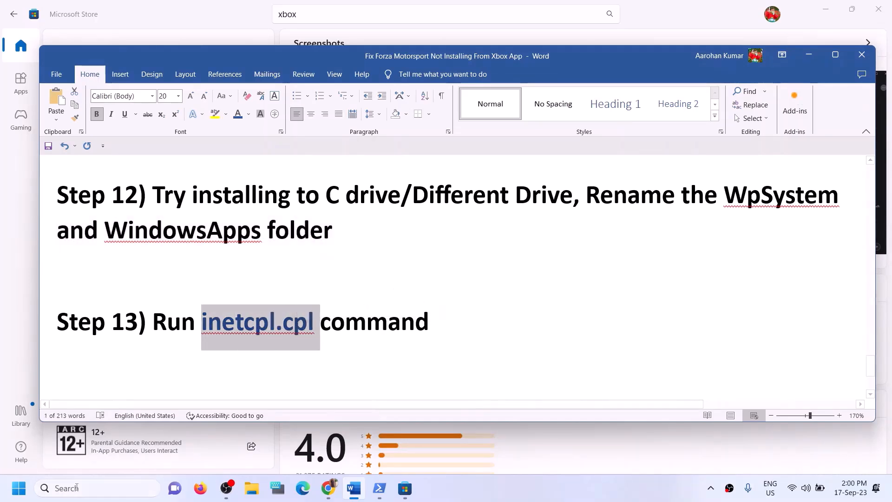
pyautogui.click(76, 487)
pyautogui.hotkey('ctrl', 'v')
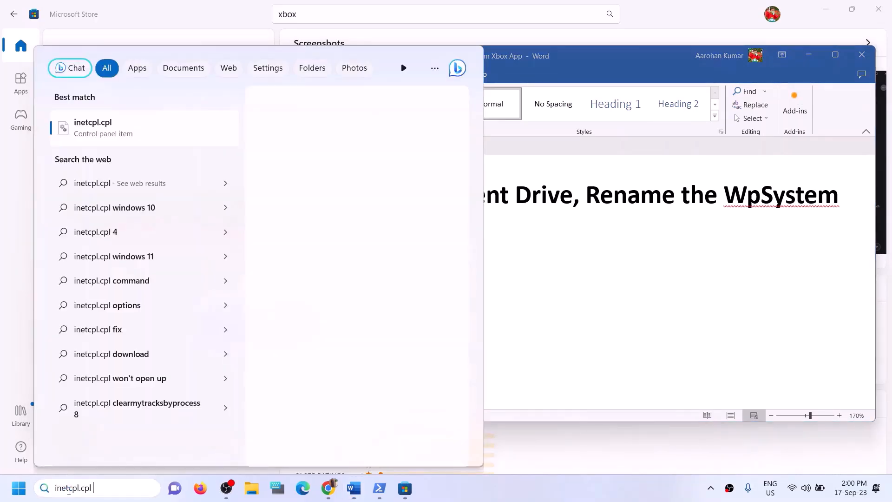
pyautogui.click(99, 137)
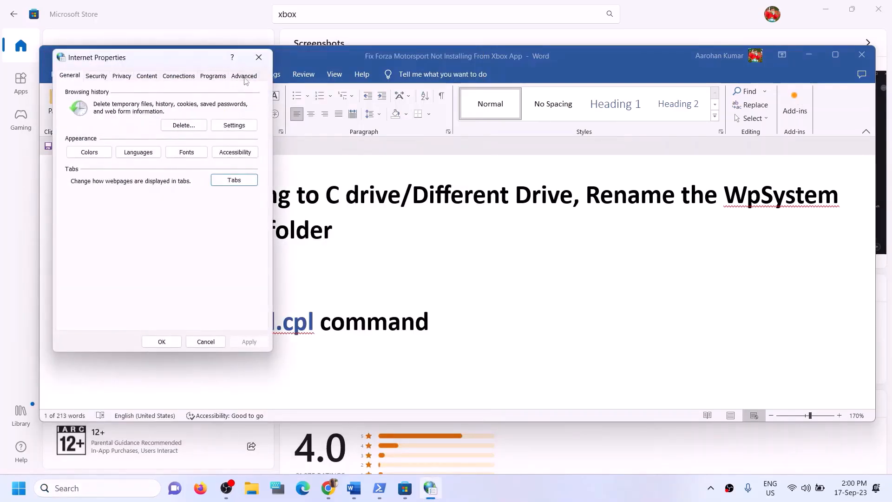
# Review the advanced Internet Properties settings down to the SSL and TLS options, and accept the dialog.
pyautogui.click(244, 75)
pyautogui.moveTo(185, 63); pyautogui.dragTo(330, 73)
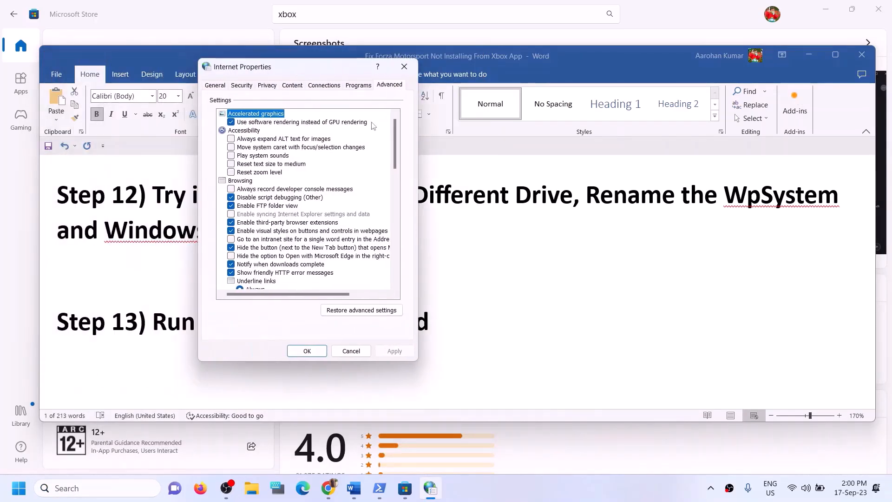
pyautogui.scroll(-8, 297, 212)
pyautogui.scroll(-7, 294, 273)
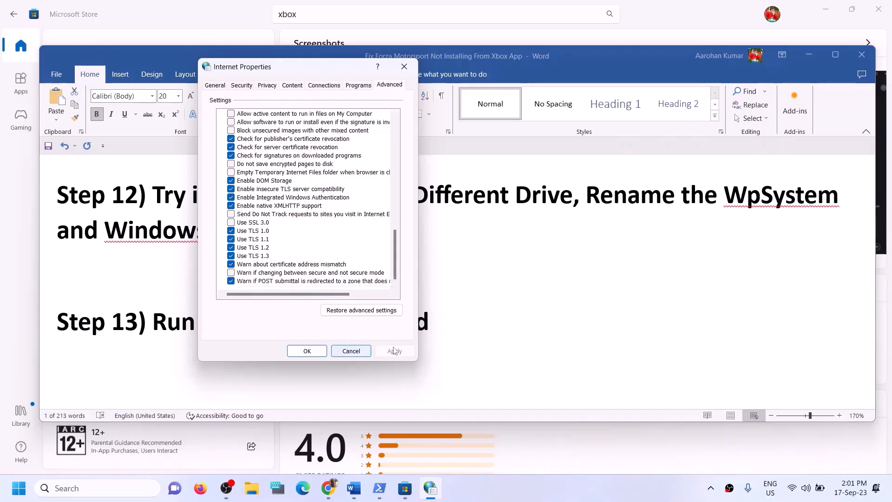
pyautogui.click(307, 351)
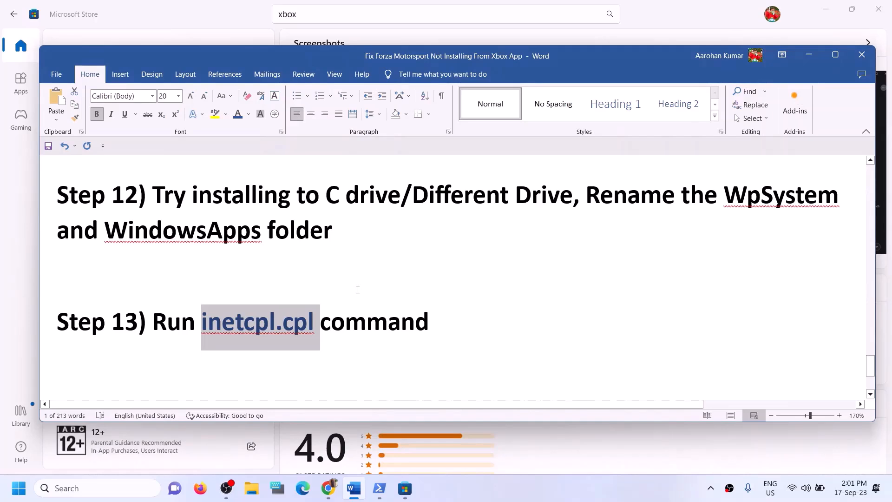
# Read Step 14 on updating Windows with the media creation tool, highlighting the Windows 10 and Windows 11 download links.
pyautogui.scroll(1, 358, 289)
pyautogui.scroll(-3, 358, 290)
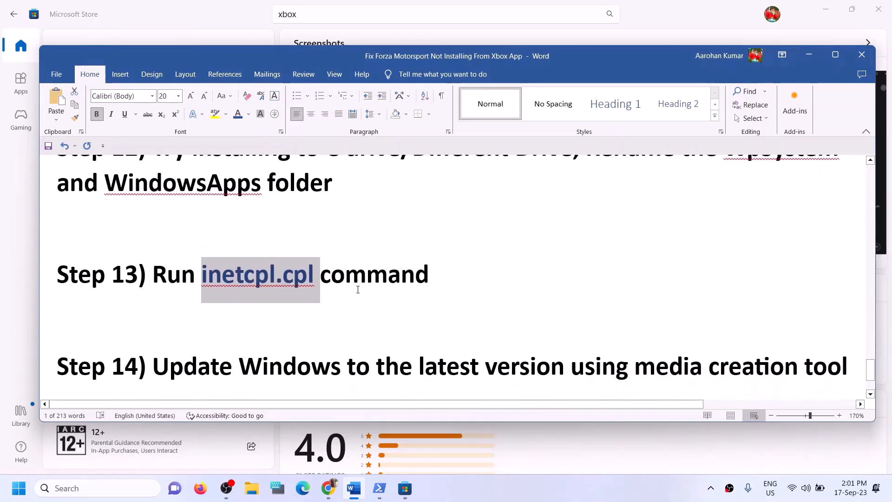
pyautogui.scroll(-1, 358, 290)
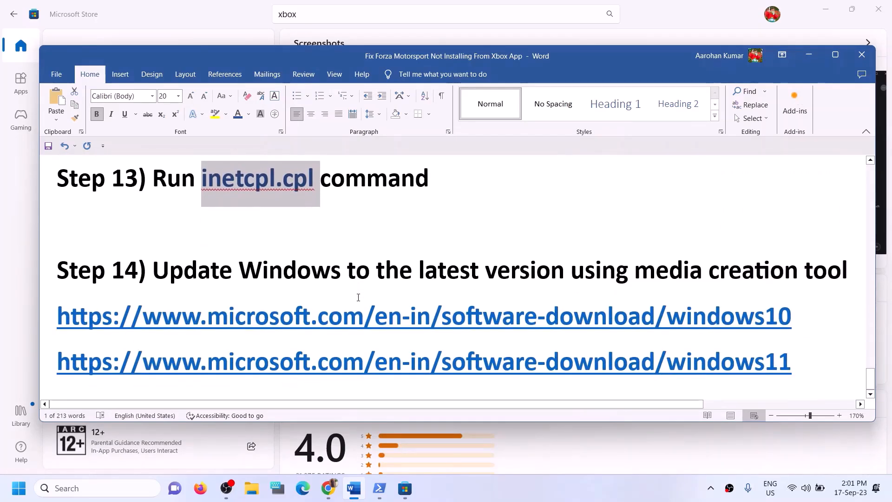
pyautogui.moveTo(154, 272); pyautogui.dragTo(851, 276)
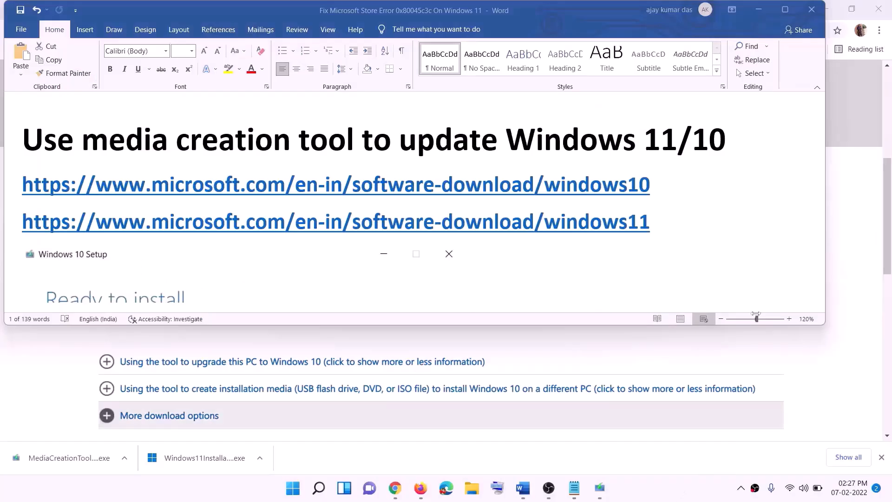
pyautogui.moveTo(658, 187); pyautogui.dragTo(243, 183)
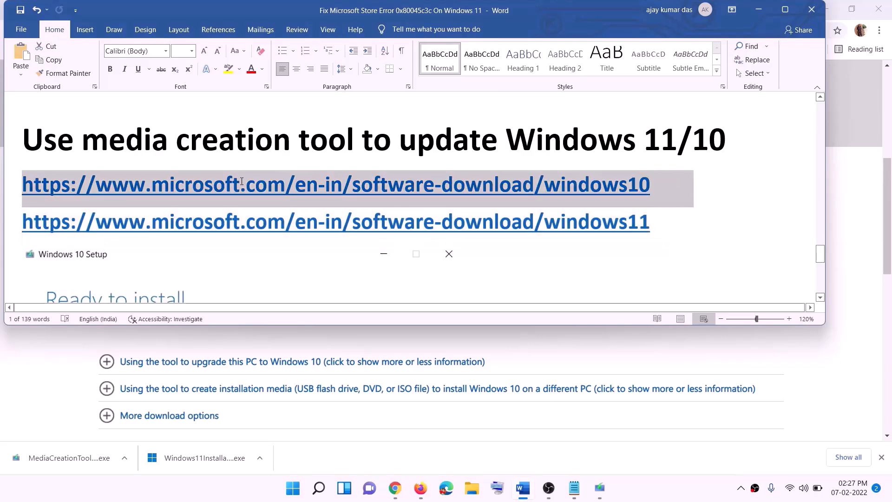
pyautogui.moveTo(663, 223); pyautogui.dragTo(140, 220)
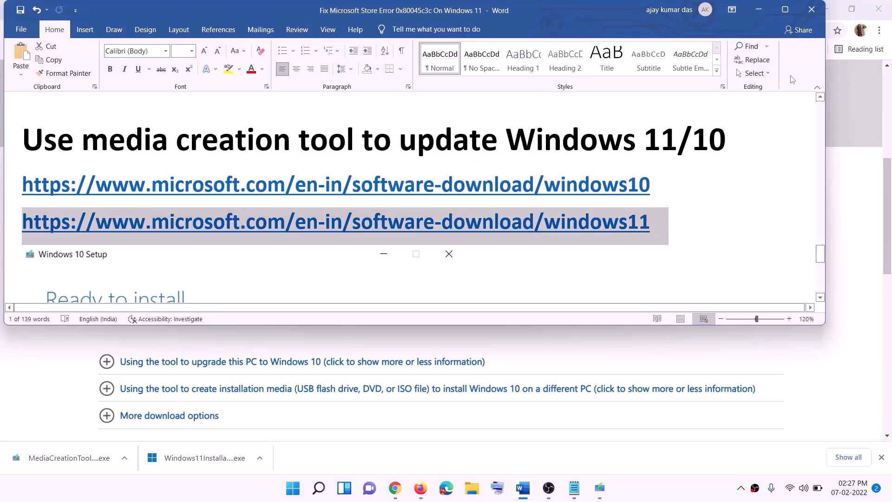
# Find the media creation tool section on Microsoft's Download Windows 10 page, and bring up the Windows 10 Setup window.
pyautogui.click(759, 9)
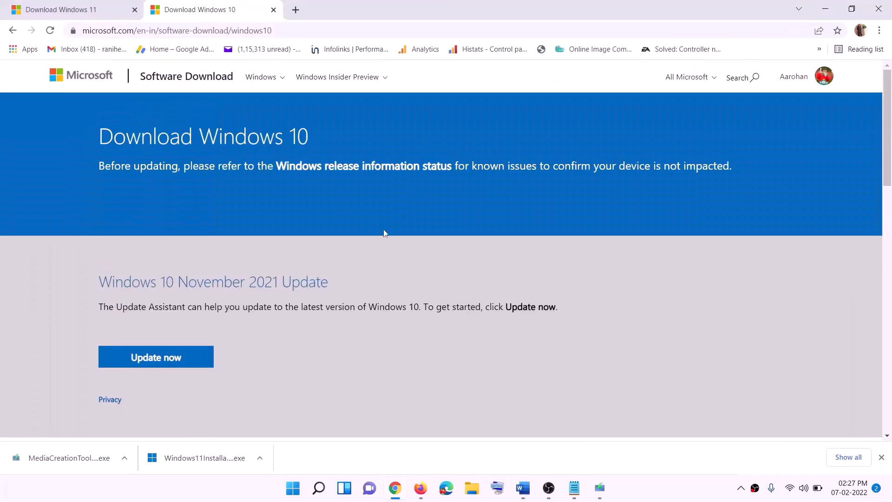
pyautogui.scroll(-5, 299, 259)
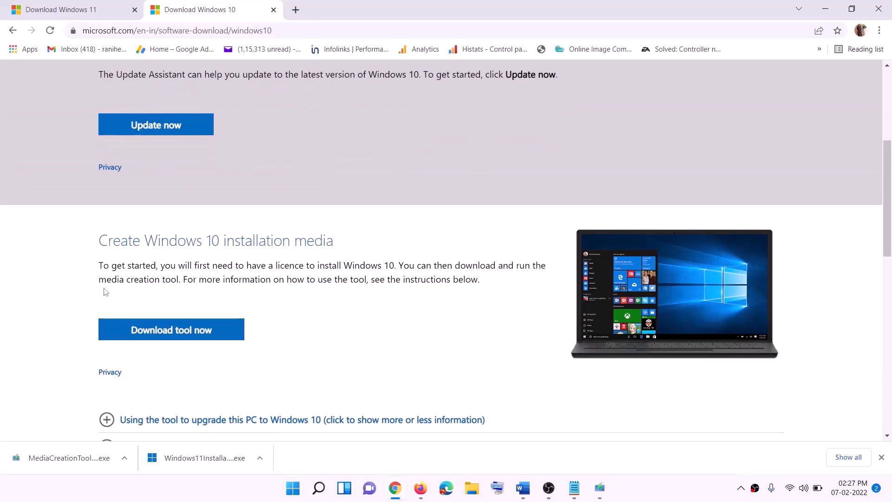
pyautogui.moveTo(107, 279); pyautogui.dragTo(199, 279)
pyautogui.scroll(-3, 296, 259)
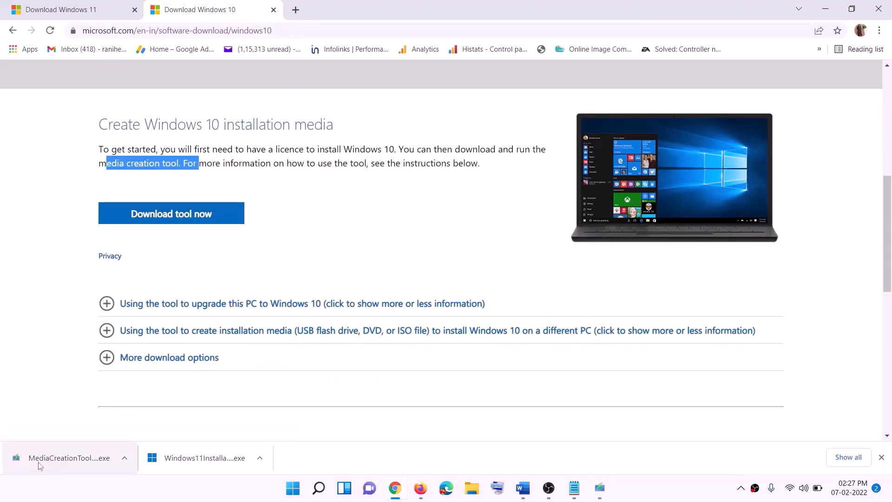
pyautogui.click(600, 487)
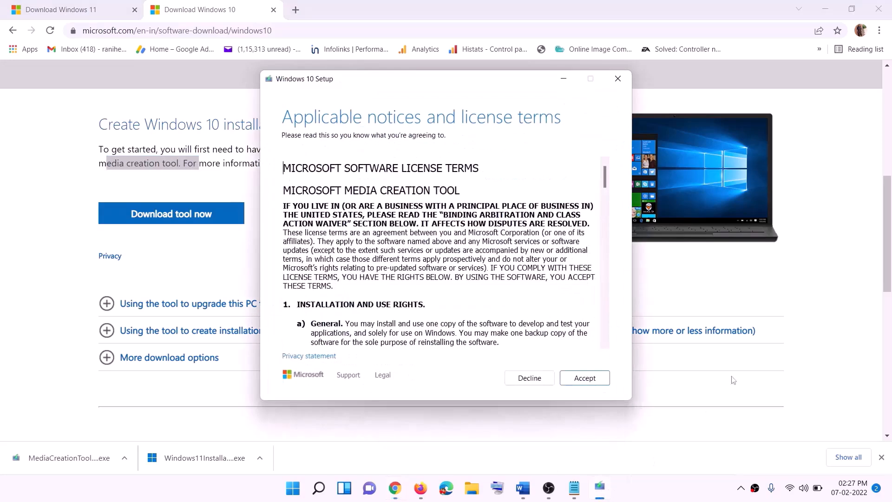
# Accept the Windows 10 Setup license terms and start the download with the Upgrade this PC now option.
pyautogui.click(576, 382)
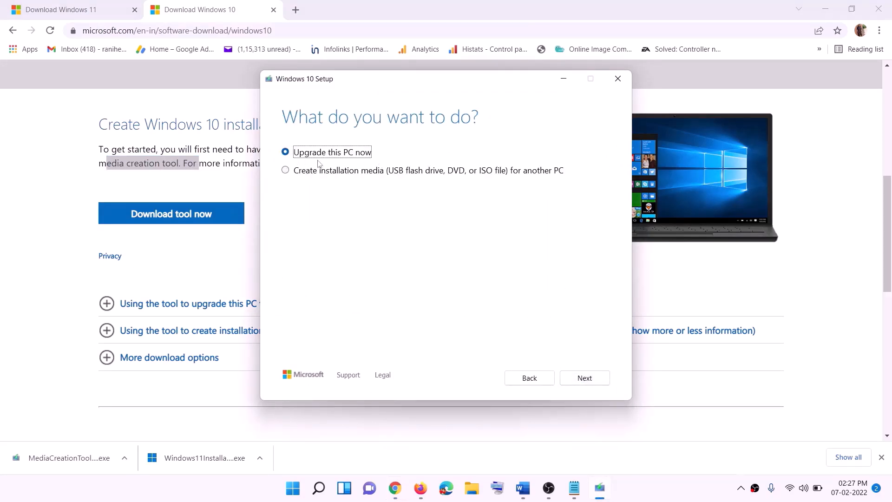
pyautogui.click(584, 381)
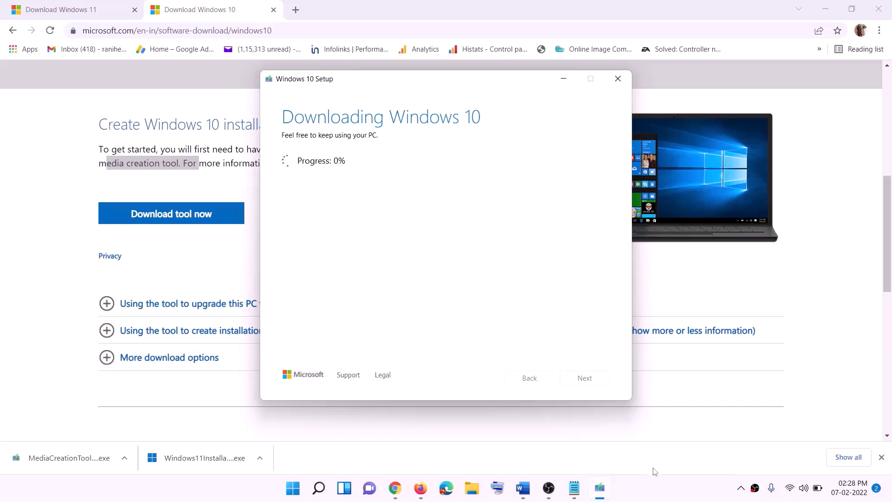
pyautogui.click(659, 498)
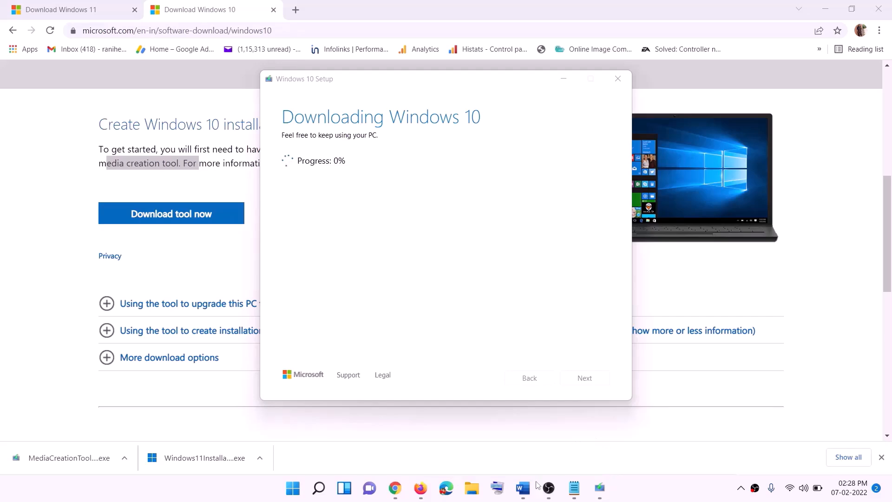
# Switch to the Word document and review the Windows 10 Ready to install screenshot, including the option to keep personal files and apps.
pyautogui.click(522, 487)
pyautogui.scroll(-1, 93, 227)
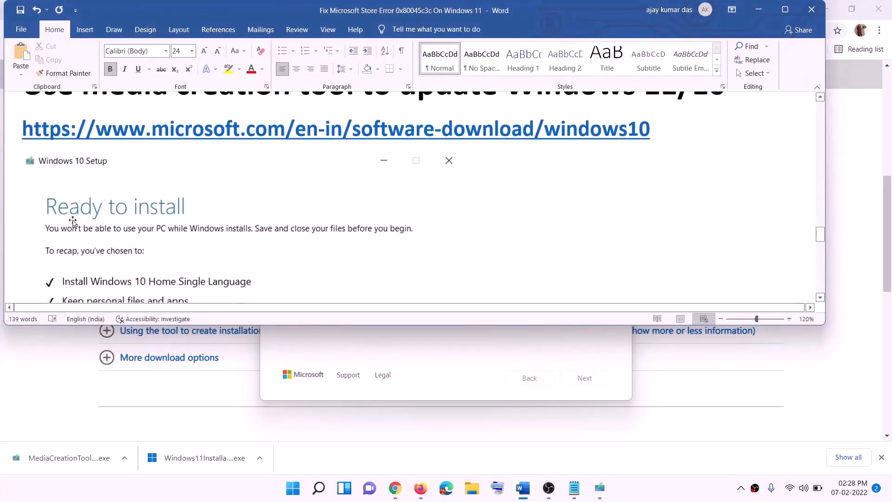
pyautogui.click(785, 9)
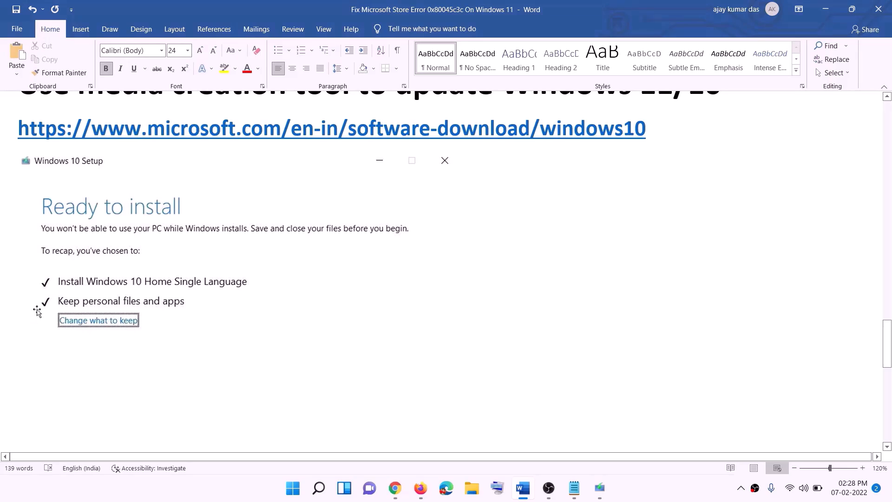
pyautogui.scroll(-3, 458, 324)
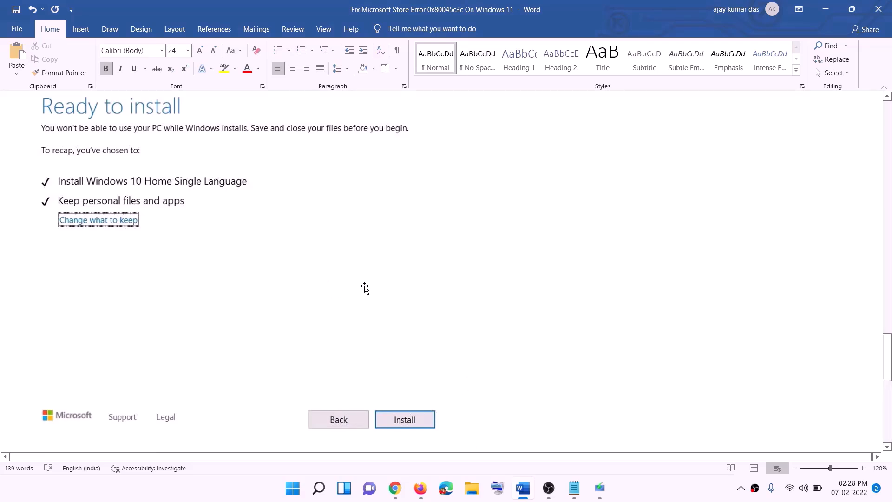
pyautogui.scroll(1, 365, 289)
pyautogui.click(642, 492)
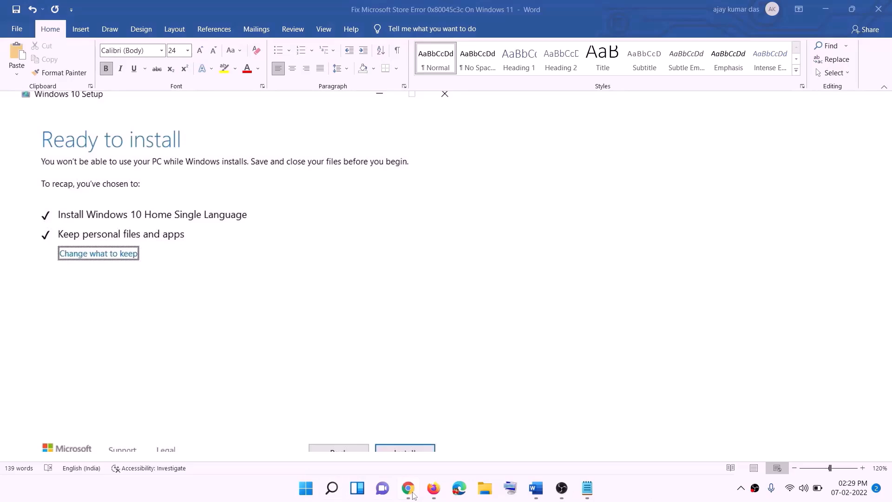
# Switch to Chrome, download the media creation tool under Create Windows 11 Installation Media, and run it with permission to make changes.
pyautogui.click(409, 489)
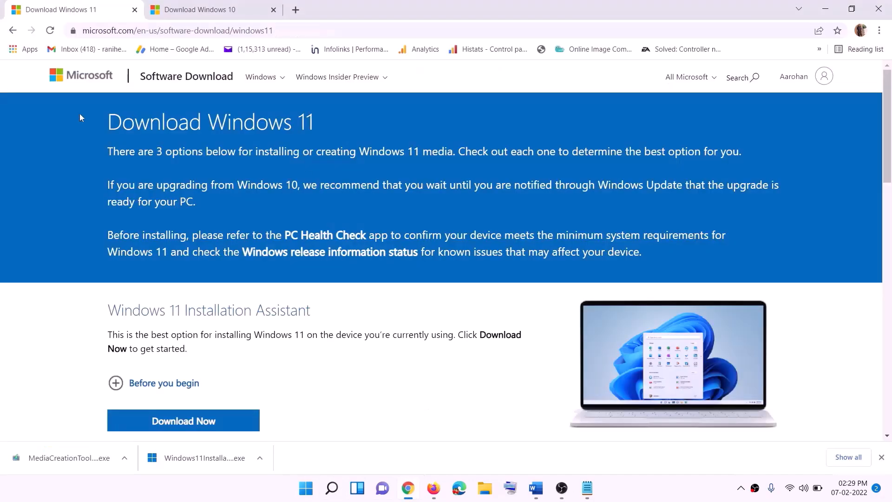
pyautogui.scroll(-5, 287, 309)
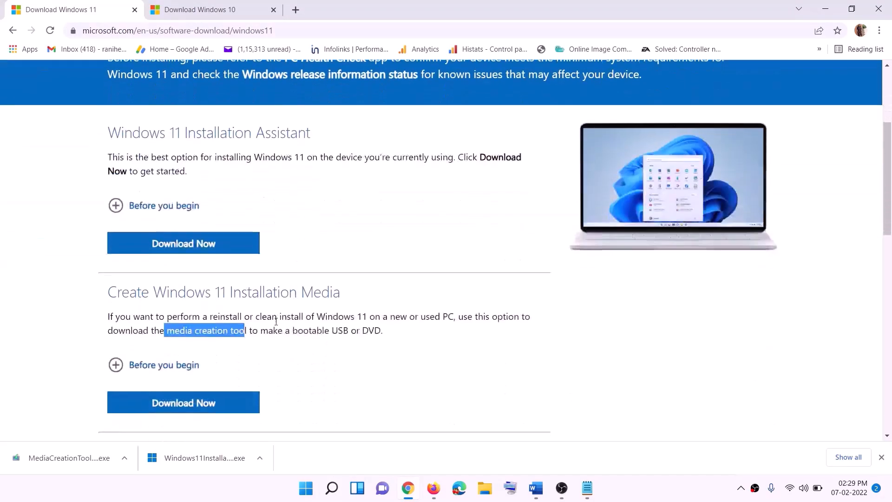
pyautogui.moveTo(167, 275); pyautogui.dragTo(257, 276)
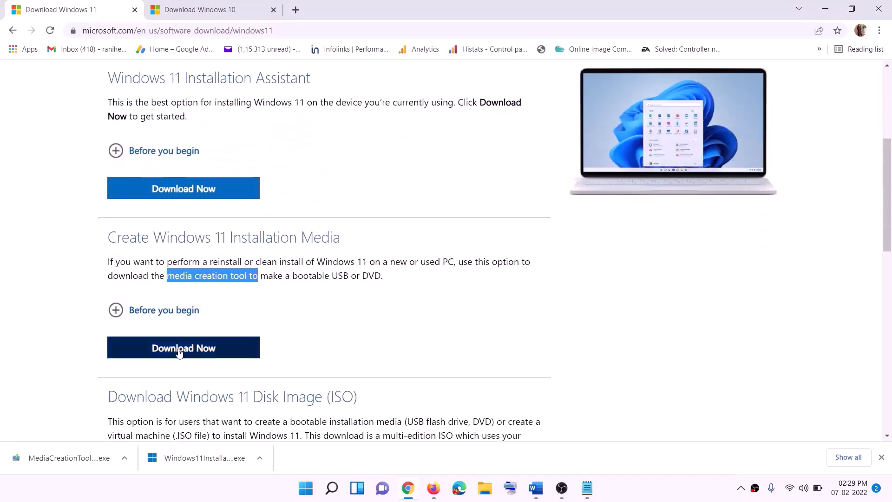
pyautogui.click(179, 353)
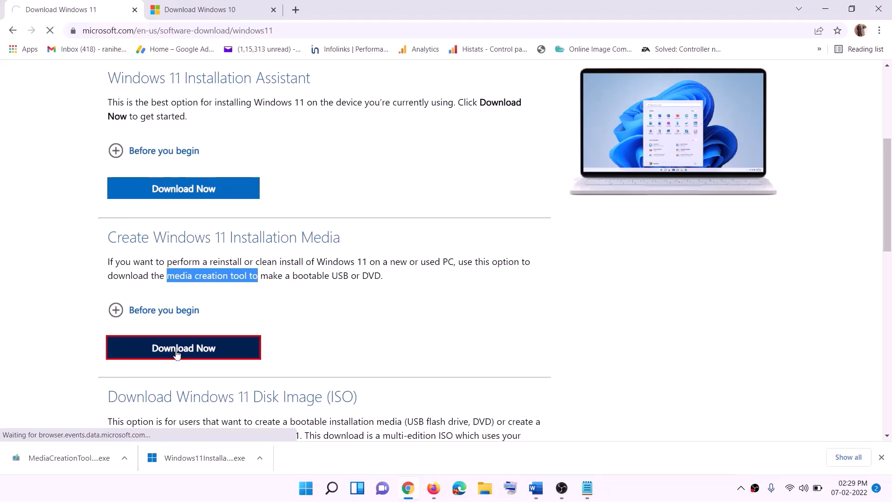
pyautogui.click(67, 460)
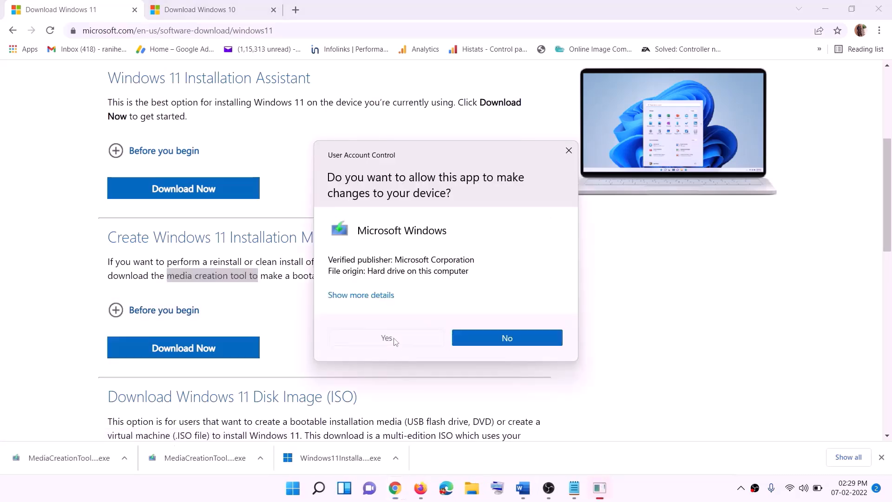
pyautogui.click(394, 339)
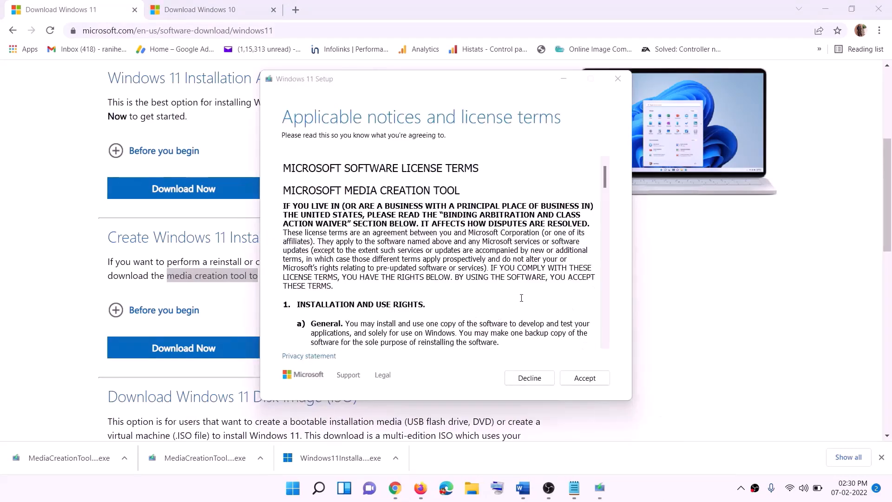
# Accept the Windows 11 Setup license and choose the recommended language and edition, with an ISO file named Windows on the Desktop.
pyautogui.click(581, 378)
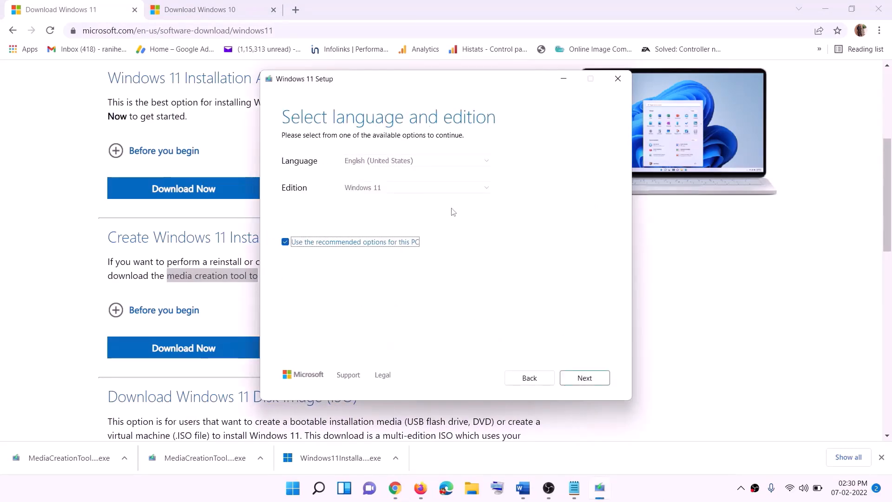
pyautogui.click(581, 378)
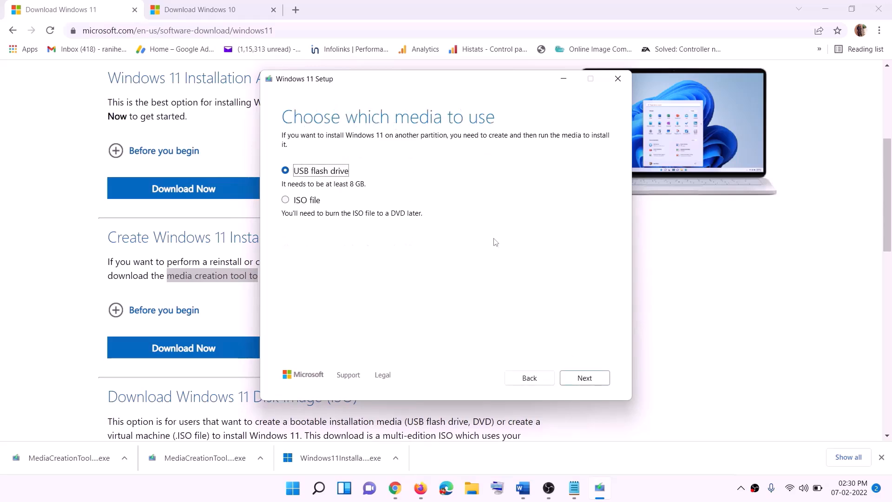
pyautogui.click(299, 203)
pyautogui.click(580, 380)
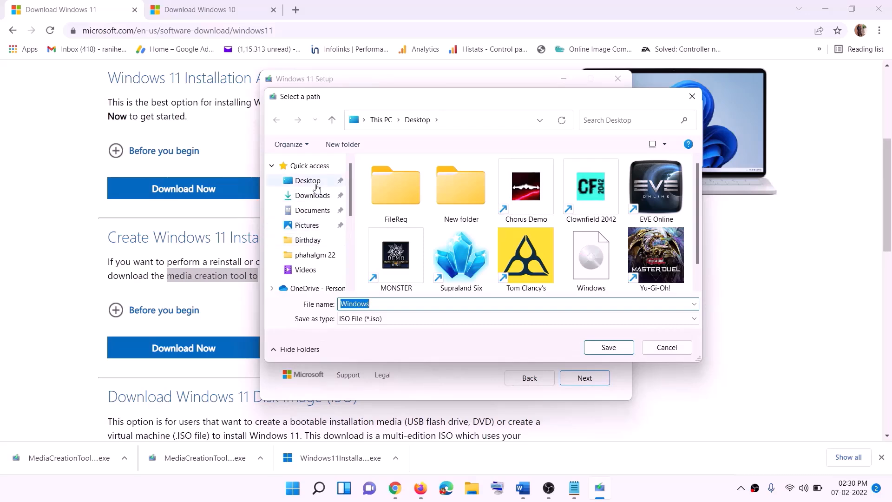
pyautogui.click(306, 183)
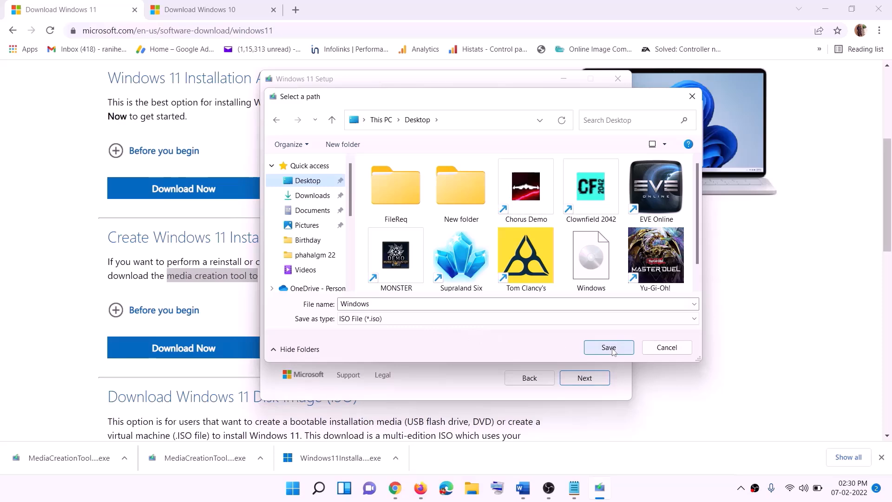
pyautogui.click(629, 487)
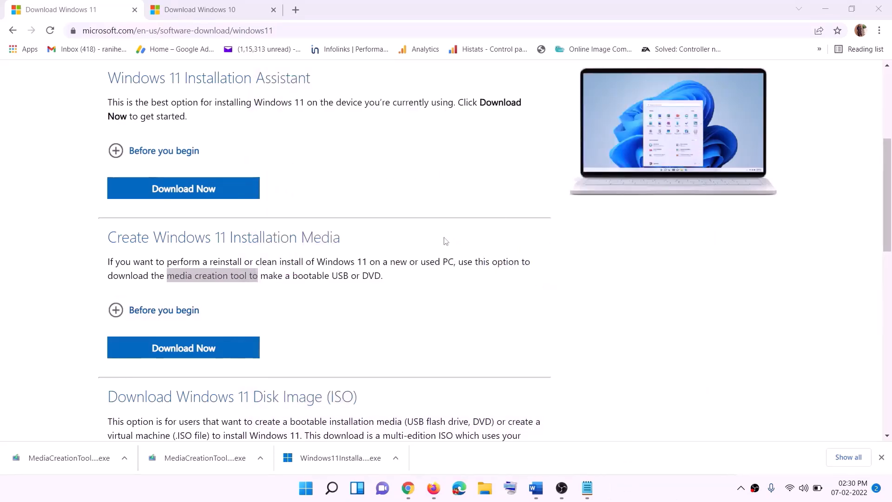
# Show the desktop, move the Windows ISO file beside the Xbox screenshots, and open it as a mounted drive.
pyautogui.press('super+d')
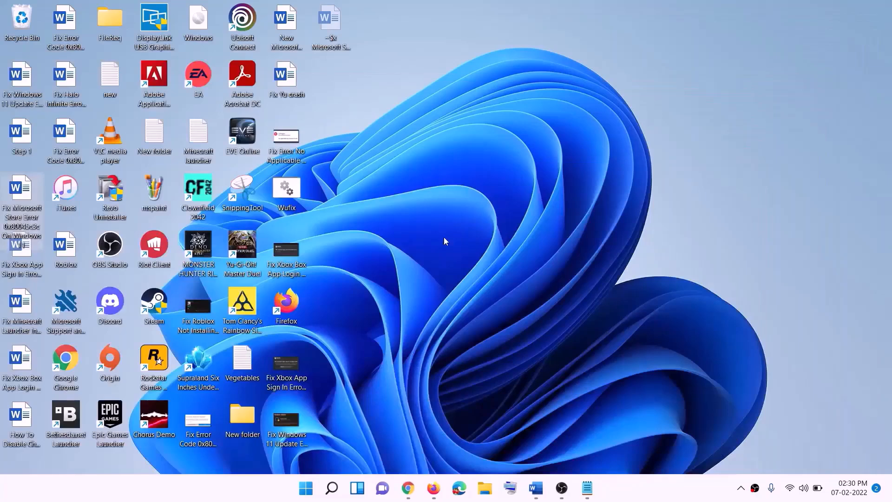
pyautogui.moveTo(211, 24); pyautogui.dragTo(288, 251)
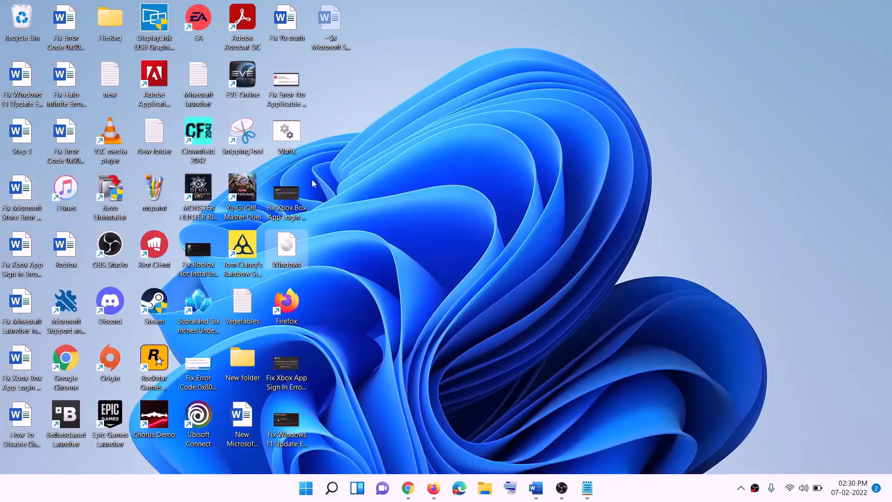
pyautogui.doubleClick(287, 246)
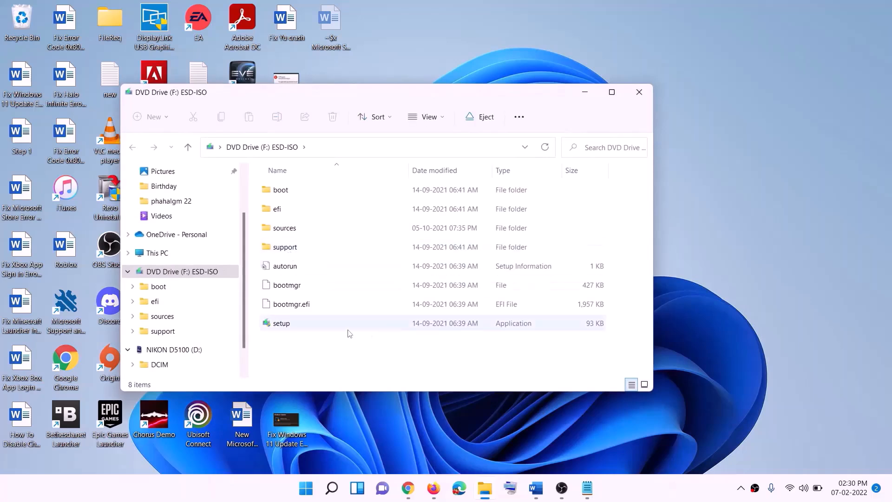
# Run setup from the mounted ISO, allow it to make changes, and proceed past the Install Windows 11 page.
pyautogui.click(292, 325)
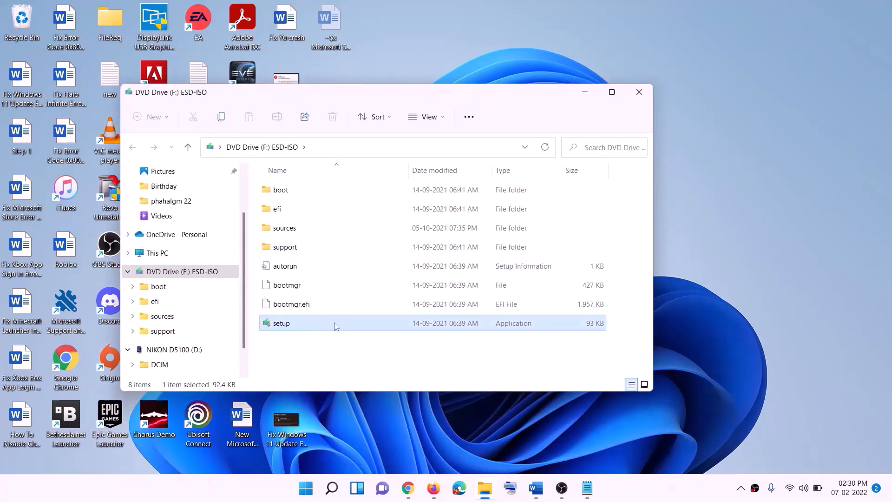
pyautogui.doubleClick(303, 322)
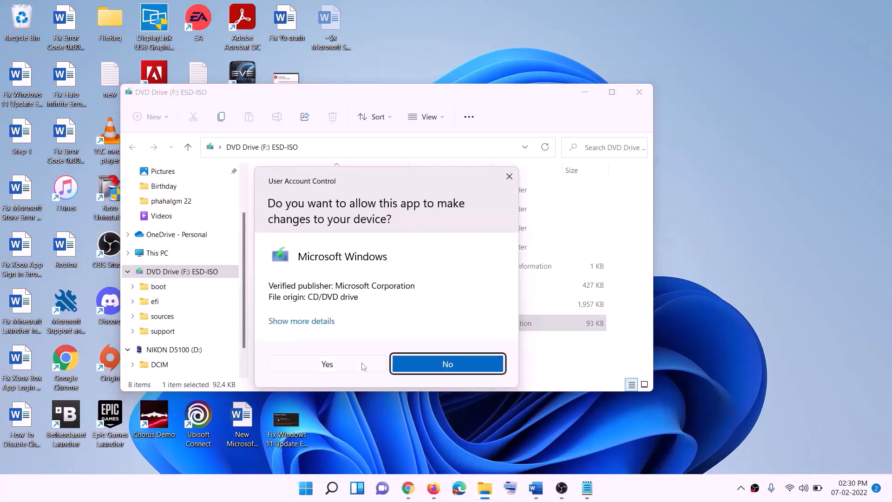
pyautogui.click(362, 367)
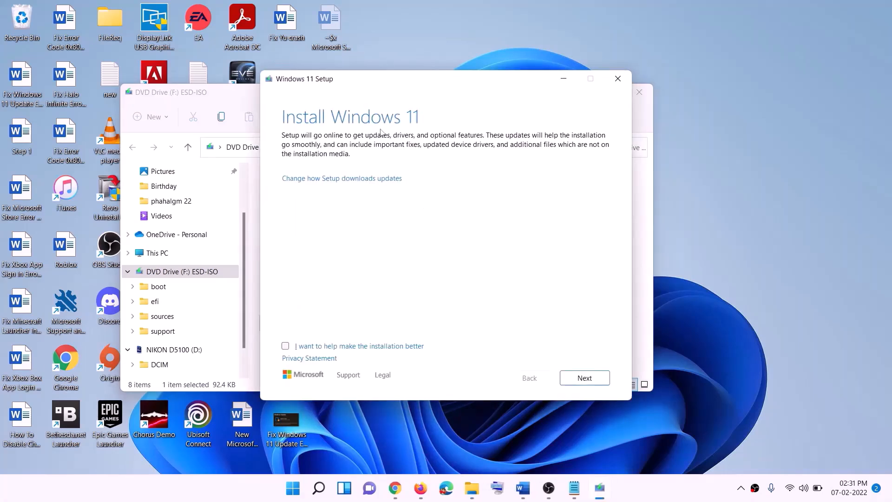
pyautogui.click(586, 378)
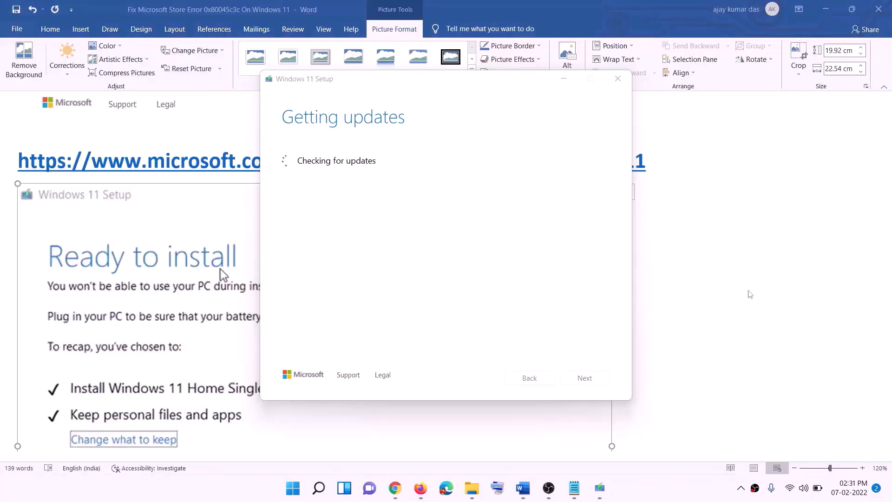
# Review the Windows 11 Ready to install screenshot in the Word document, down to the Install option.
pyautogui.click(713, 292)
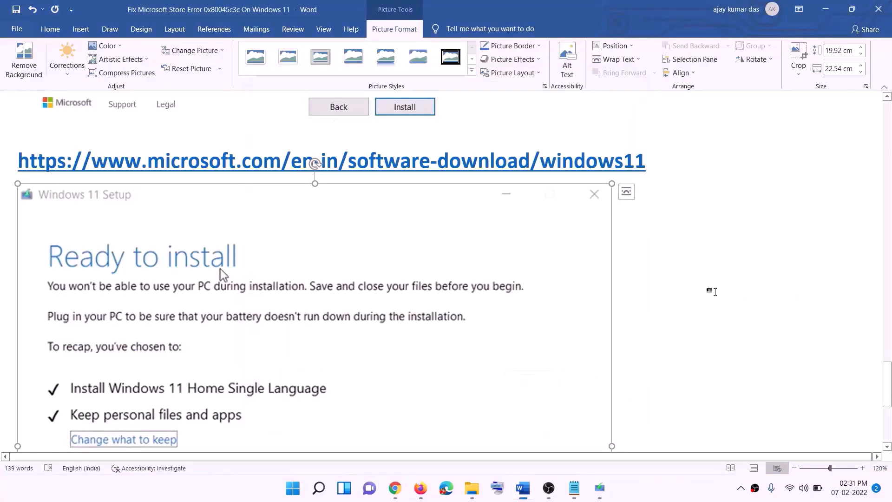
pyautogui.scroll(-1, 209, 232)
pyautogui.scroll(-1, 209, 233)
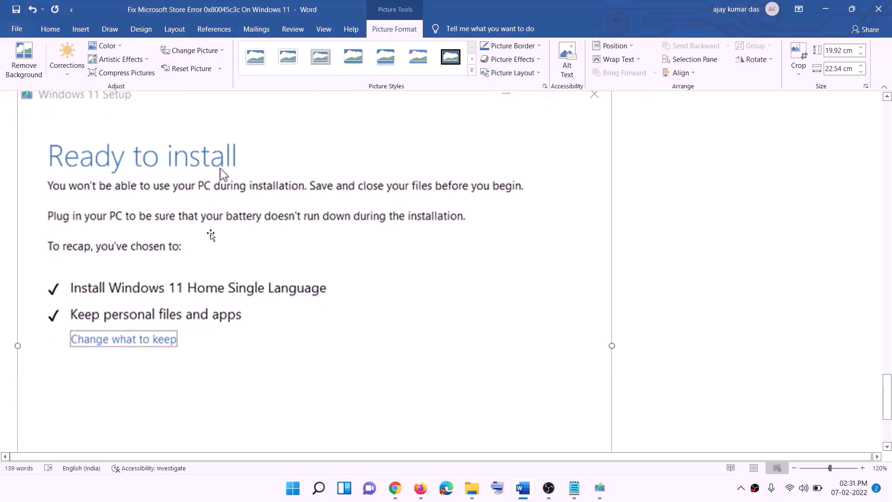
pyautogui.scroll(-1, 176, 294)
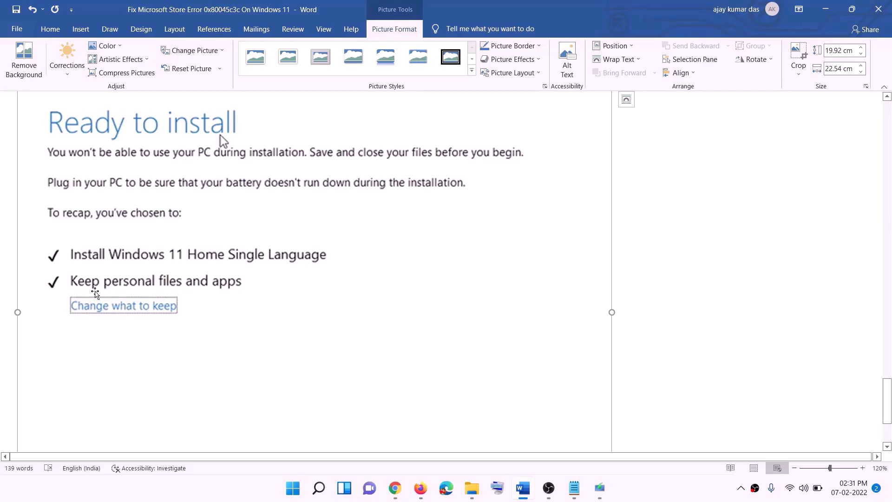
pyautogui.scroll(-3, 330, 291)
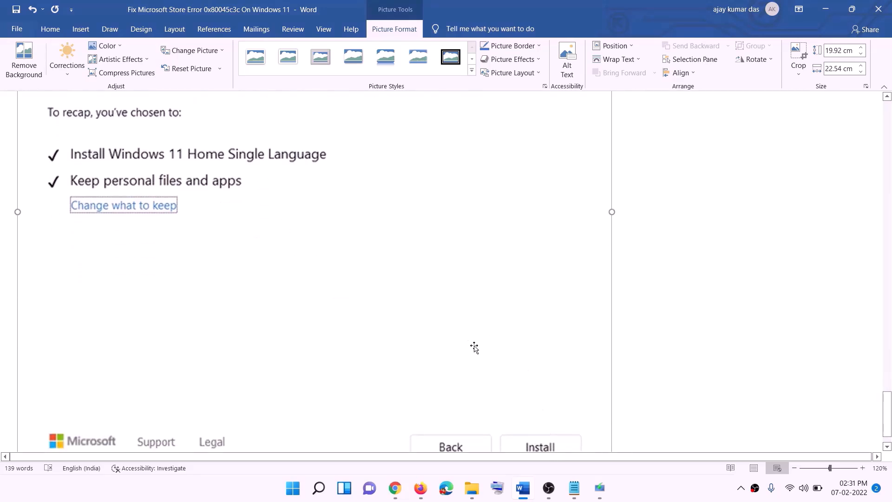
pyautogui.scroll(7, 474, 347)
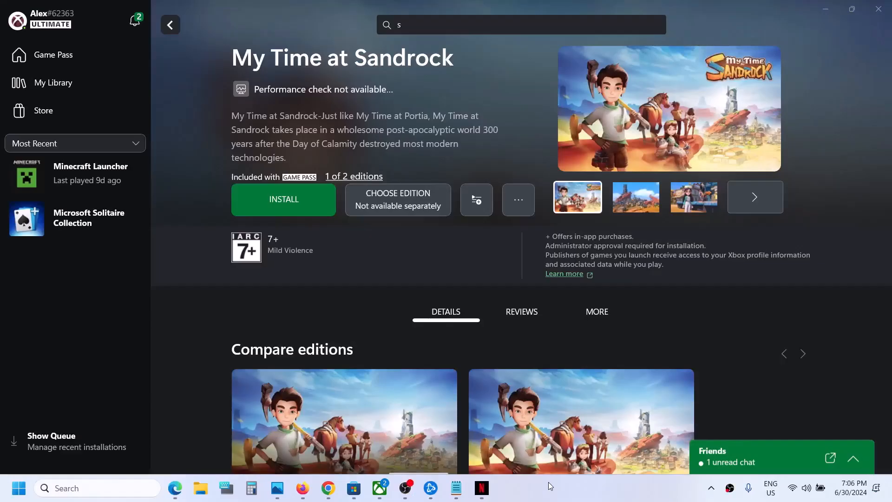
# Switch to the Xbox app and install My Time at Sandrock to C:\XboxGames without a desktop shortcut.
pyautogui.click(308, 193)
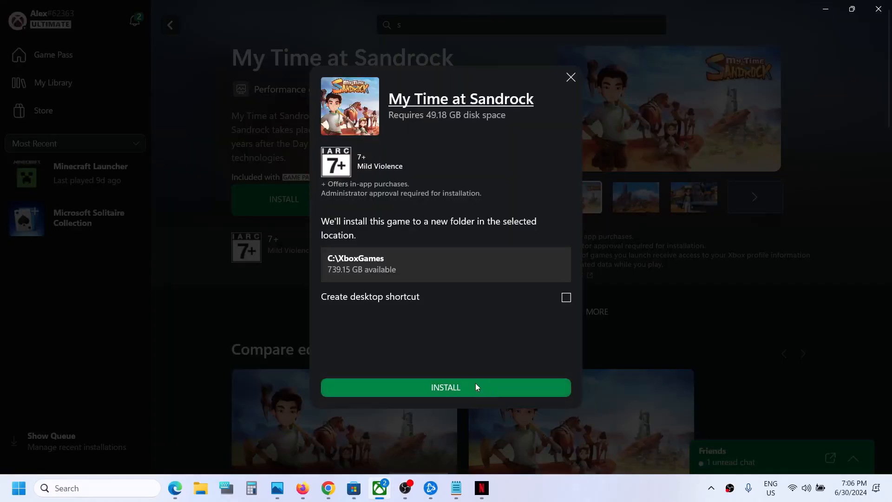
pyautogui.click(475, 387)
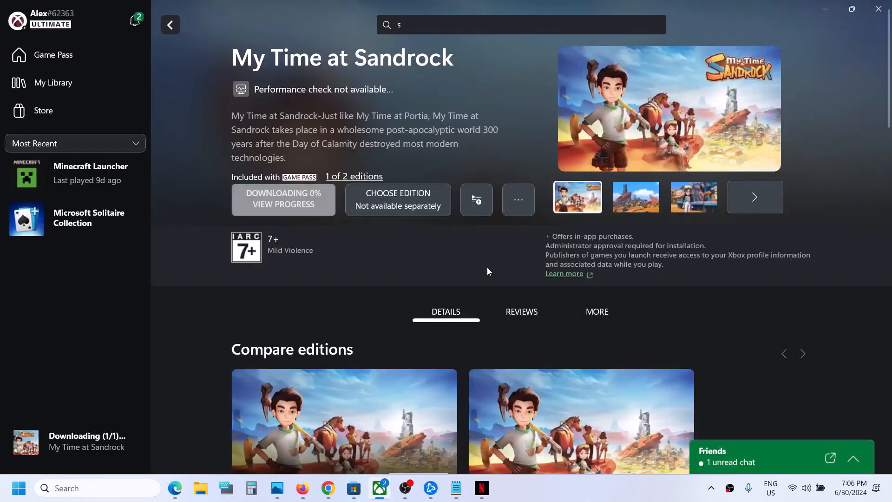